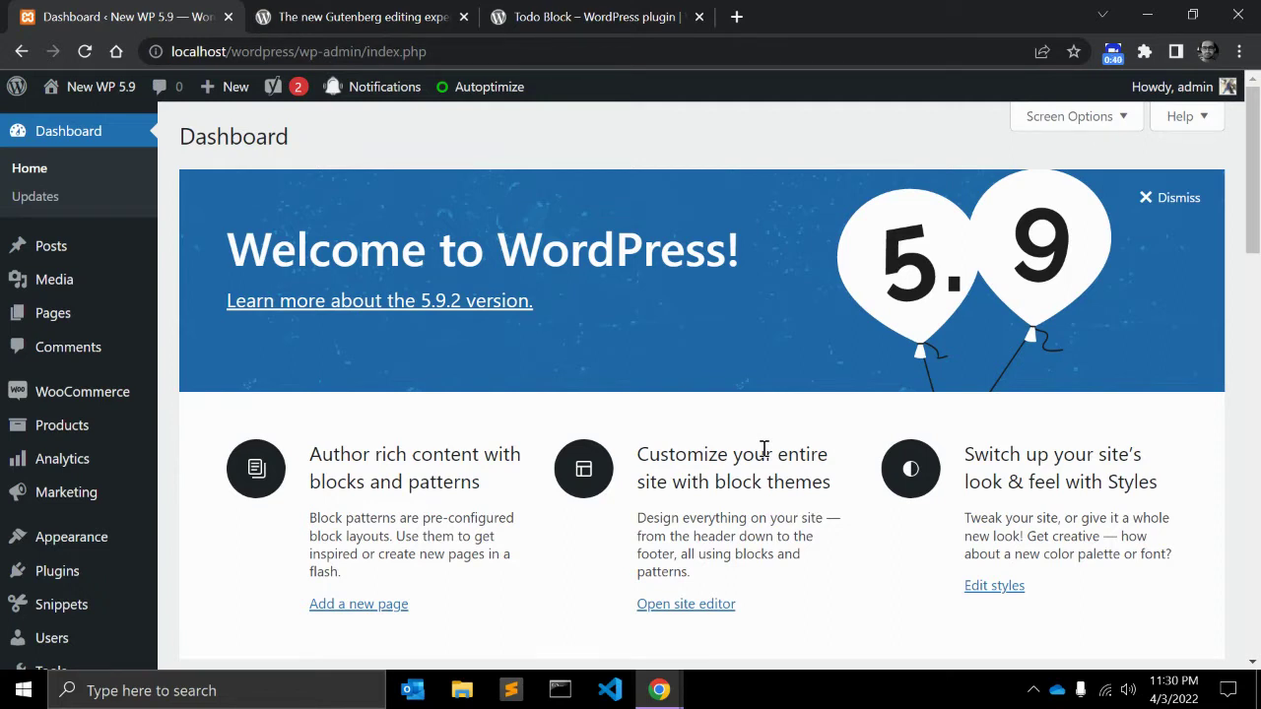
- Examine the Gutenberg demo page's introduction and its selection of default blocks
key("ctrl+Tab")
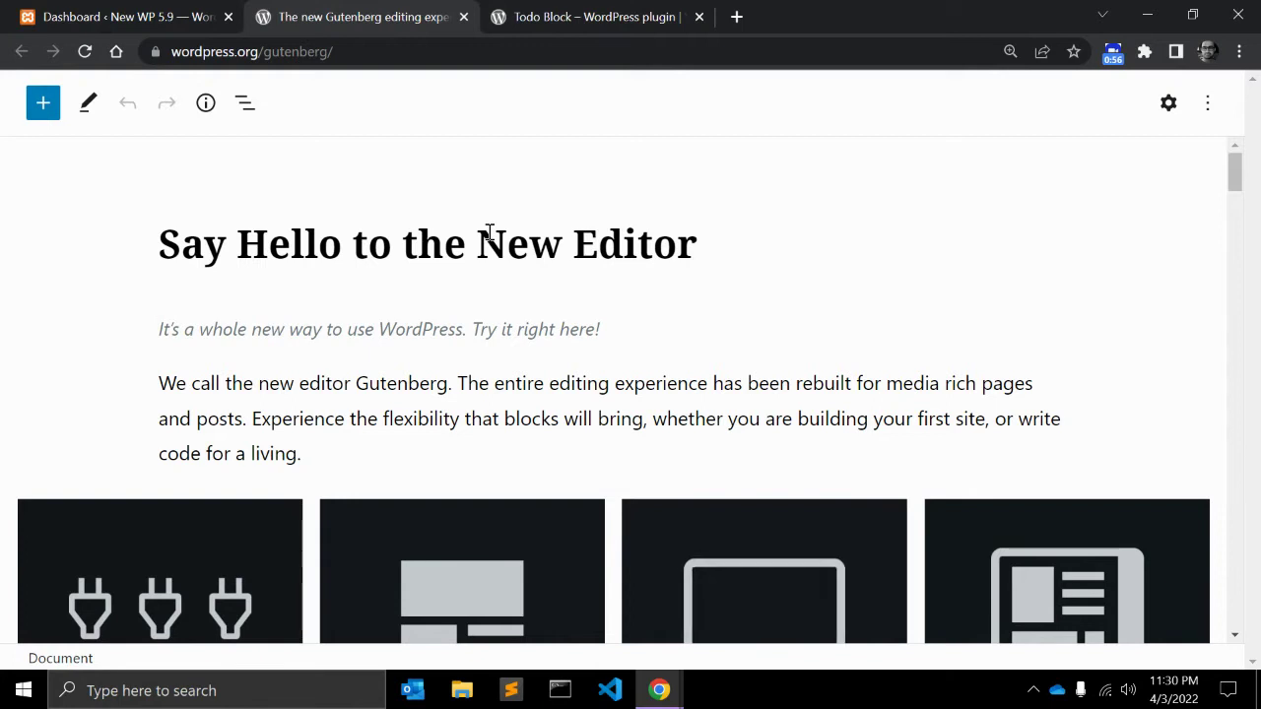
triple_click(181, 323)
scroll(197, 311, "down", 1)
scroll(205, 305, "up", 1)
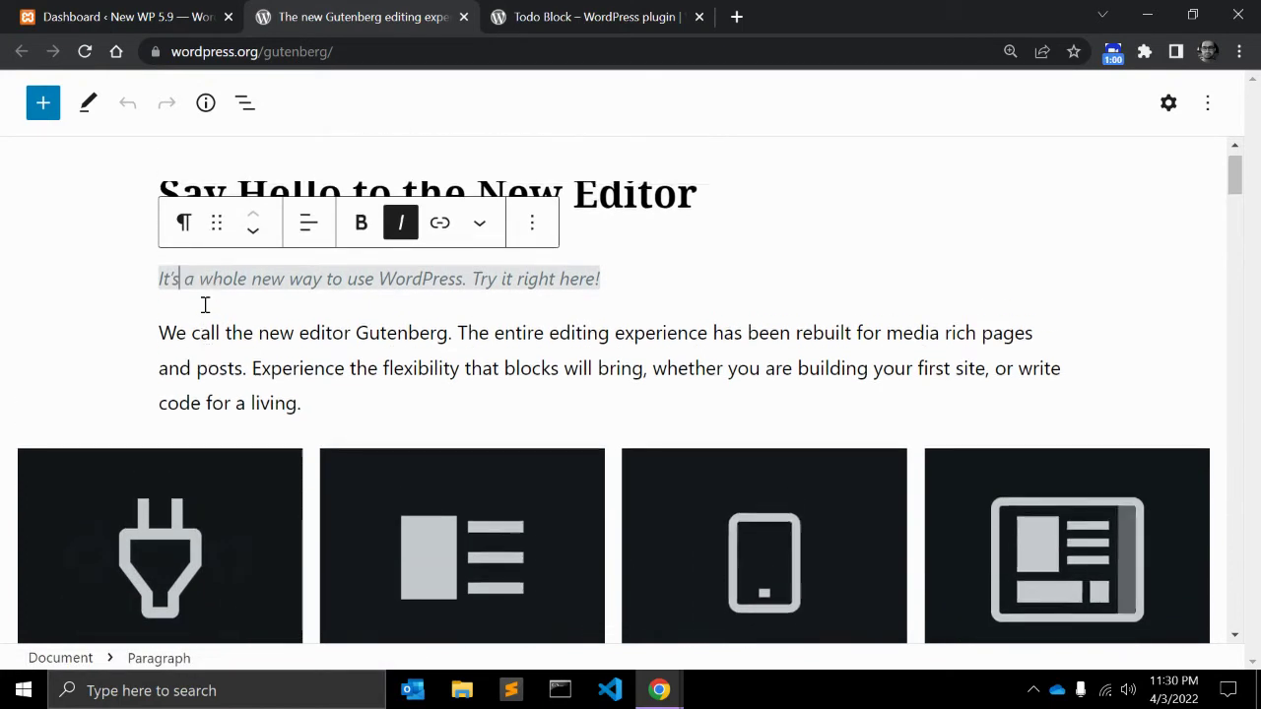
scroll(204, 305, "down", 2)
scroll(161, 441, "down", 1)
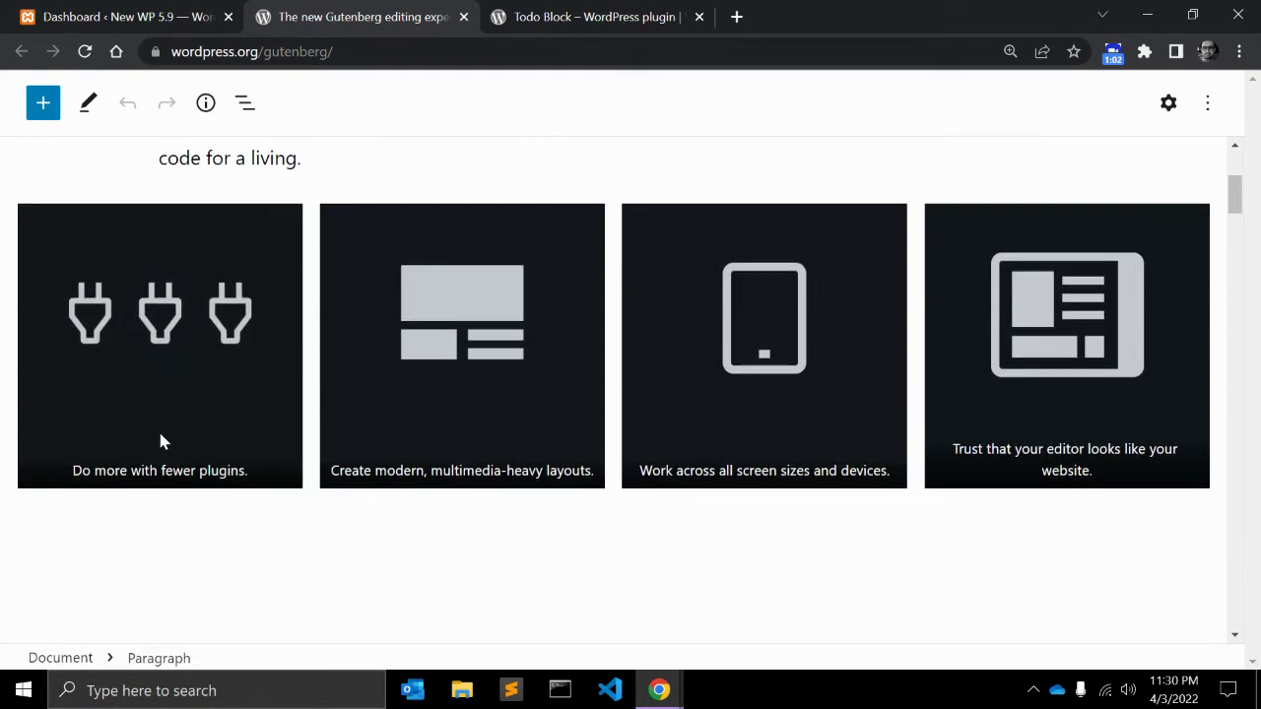
scroll(502, 289, "down", 4)
scroll(501, 292, "down", 10)
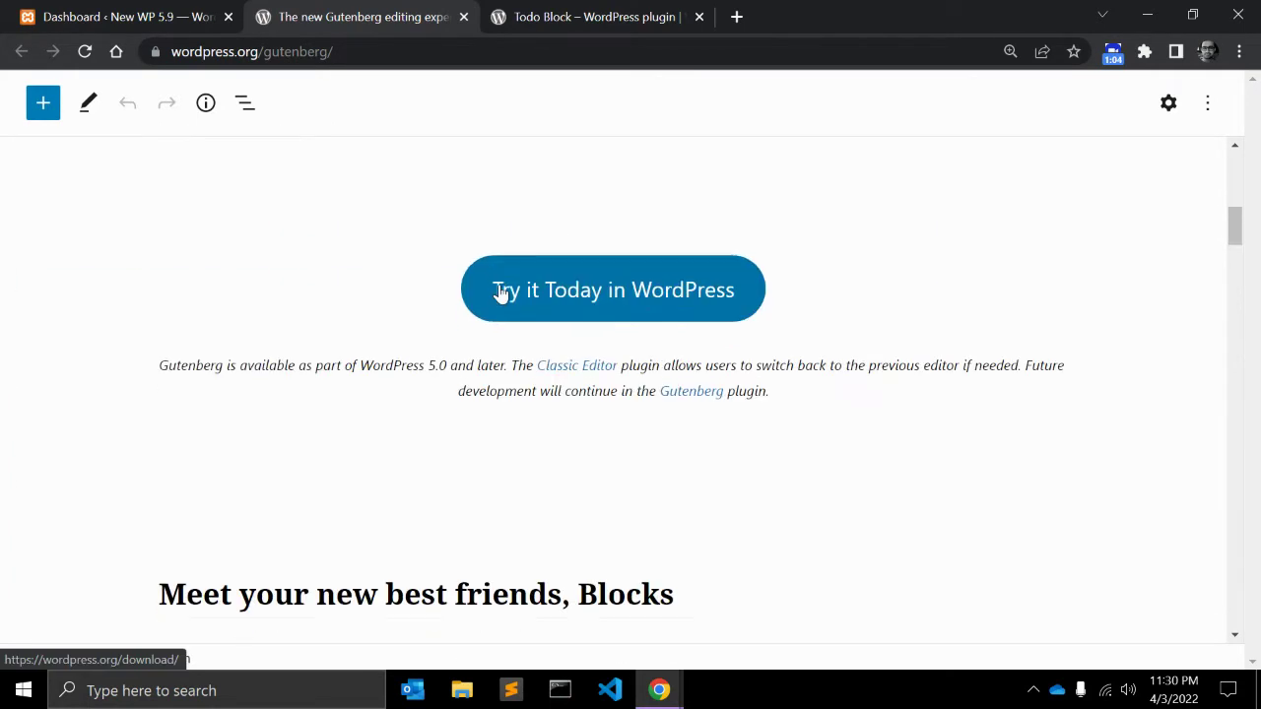
scroll(501, 292, "down", 2)
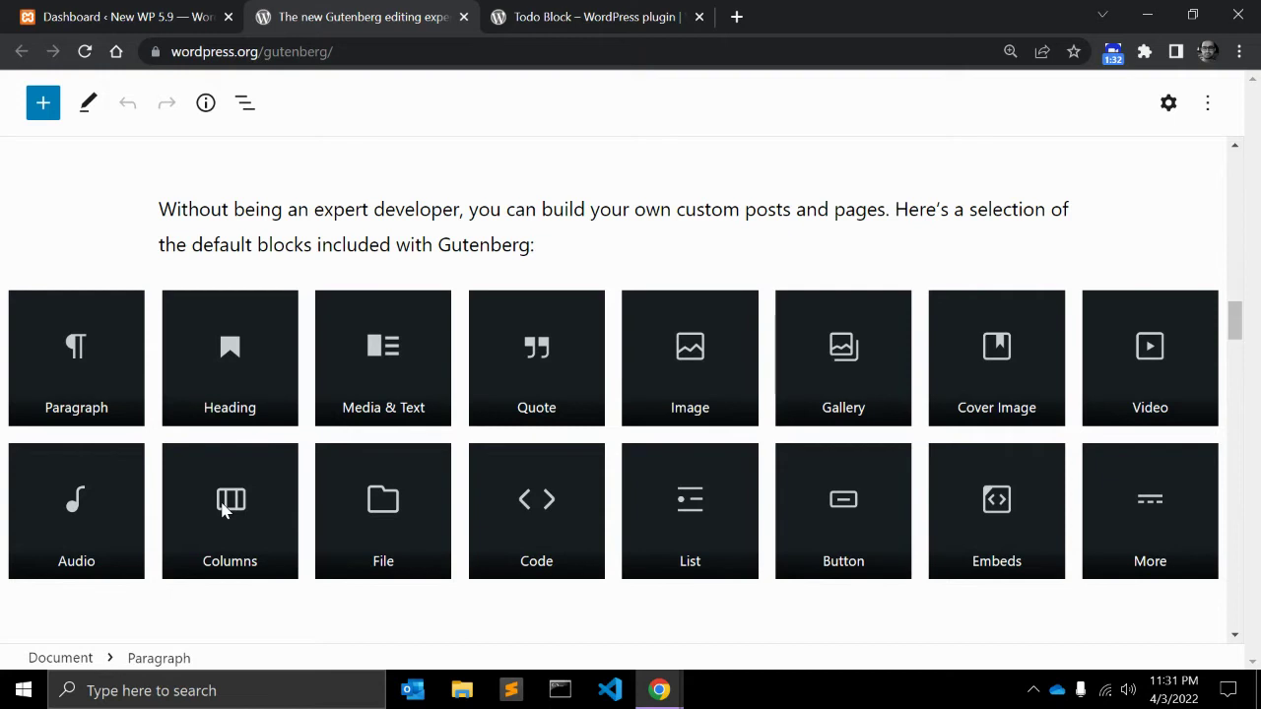
scroll(60, 503, "down", 3)
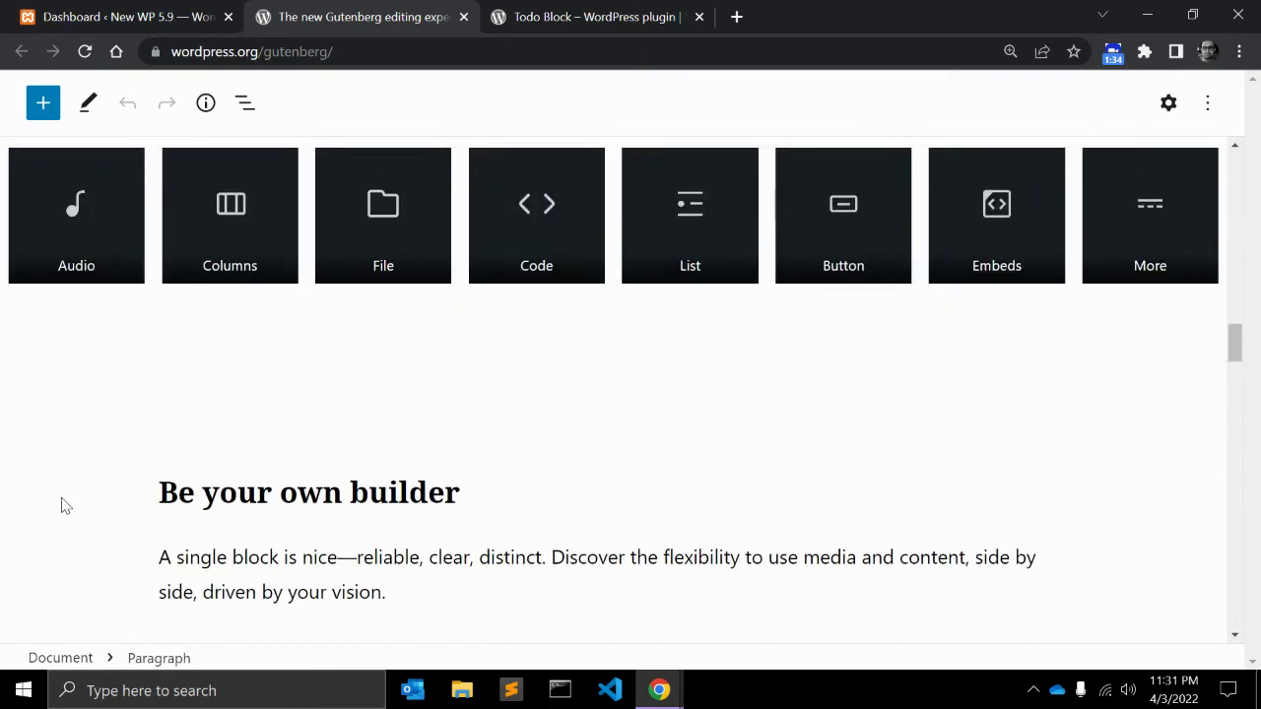
scroll(61, 505, "up", 4)
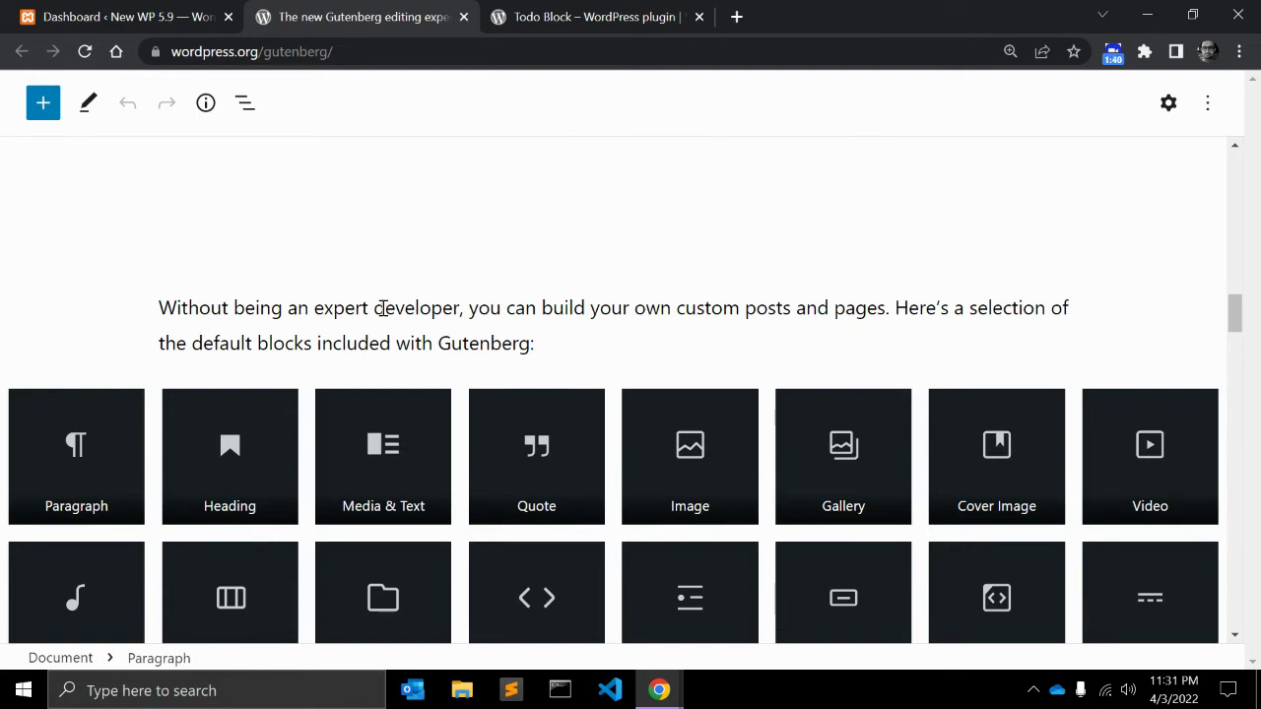
- Read through the Gutenberg demo page's remaining sections, from "Be your own builder" to "The editor is just the beginning"
scroll(382, 312, "down", 7)
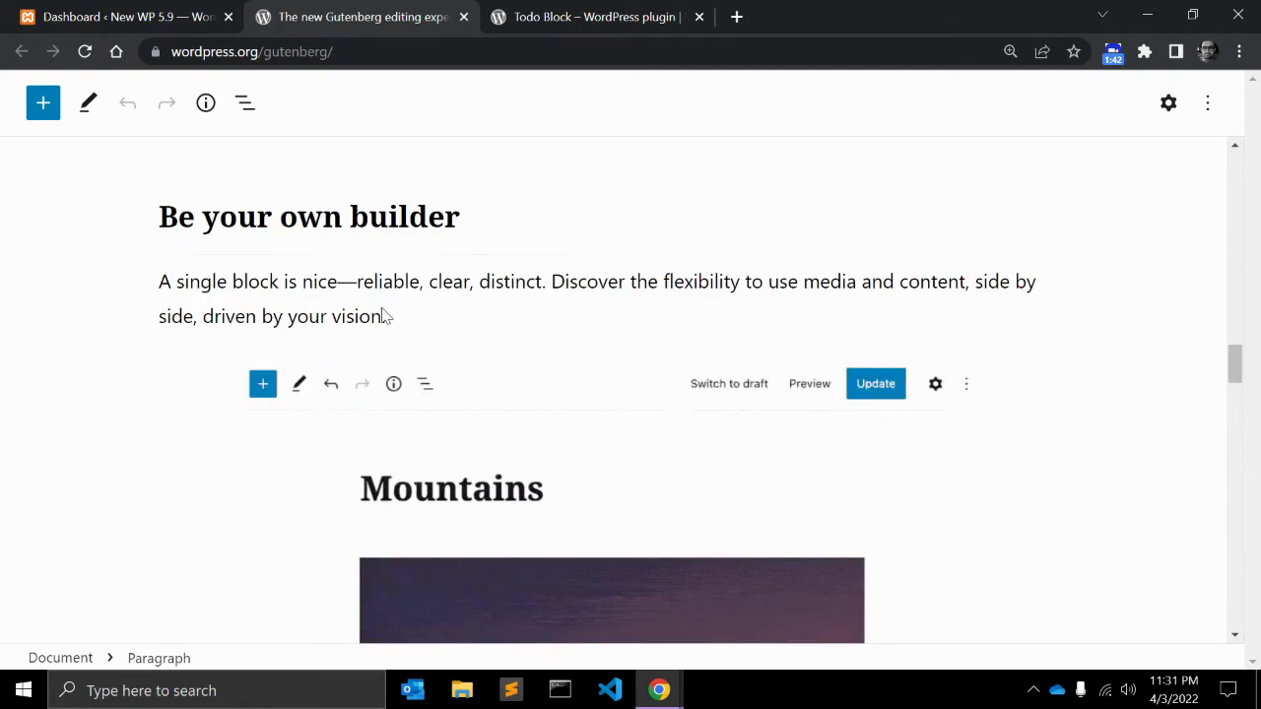
scroll(385, 316, "down", 1)
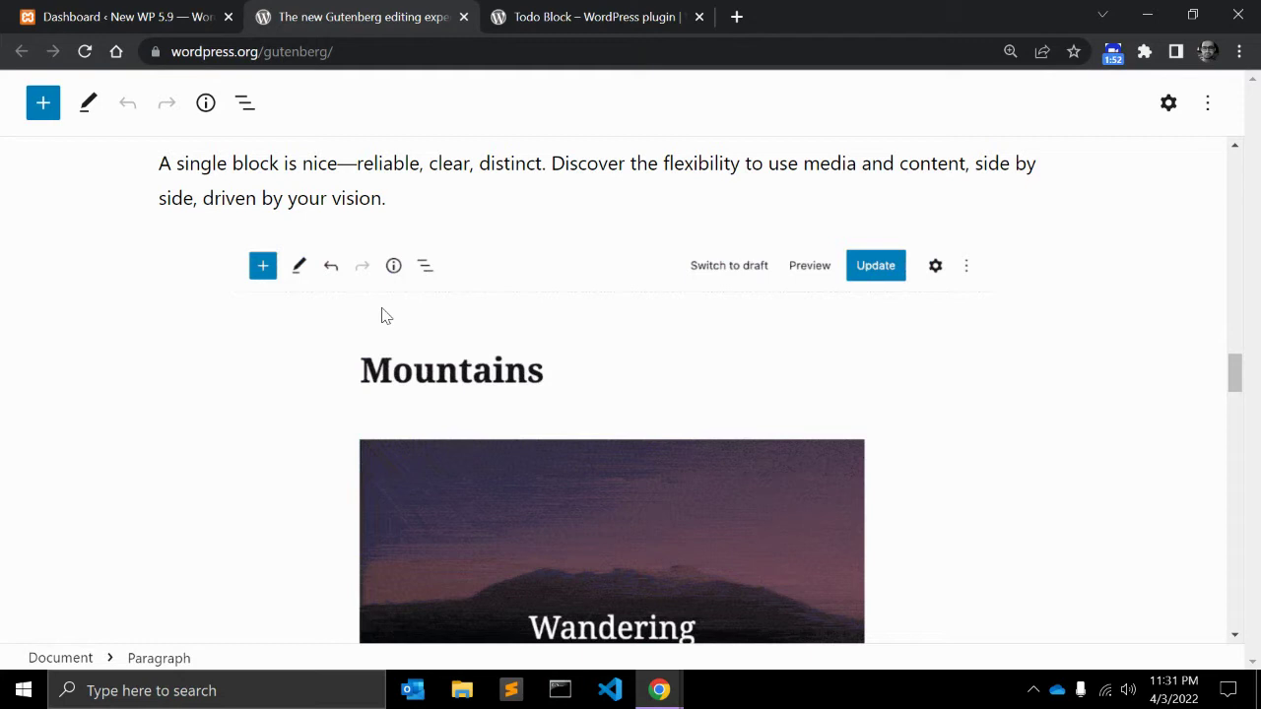
scroll(383, 309, "down", 2)
scroll(383, 306, "up", 4)
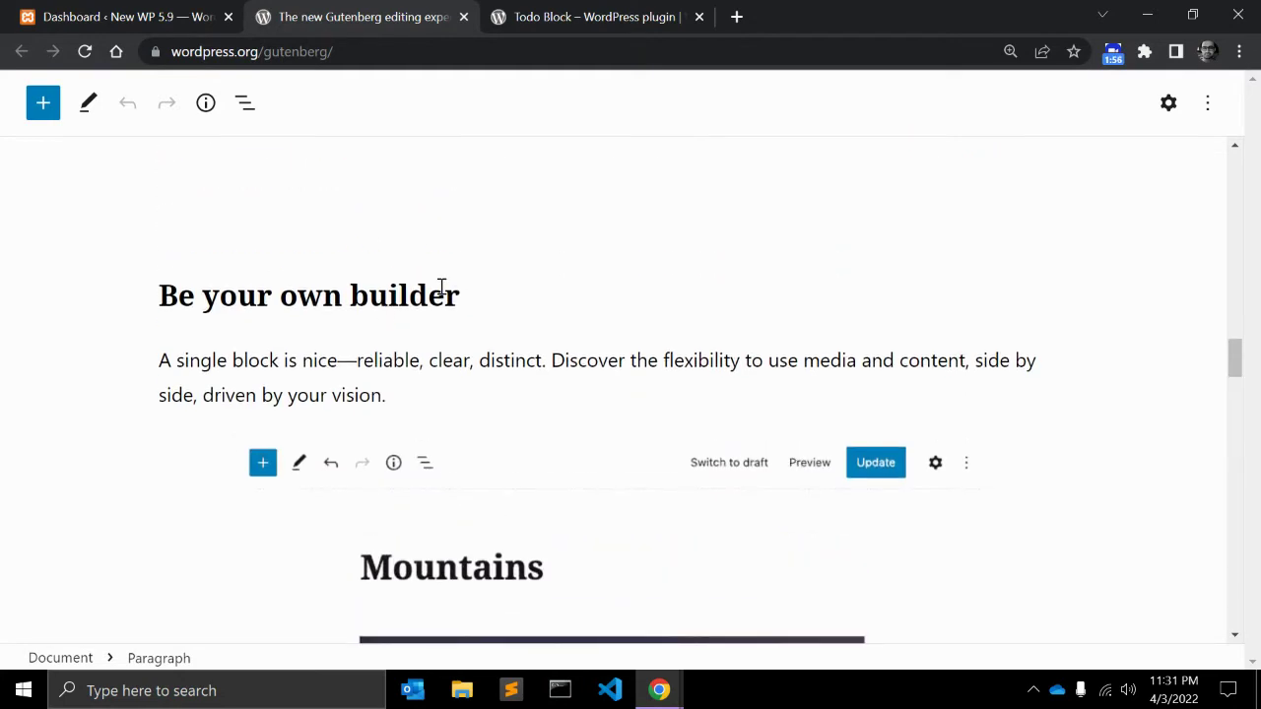
scroll(440, 287, "down", 15)
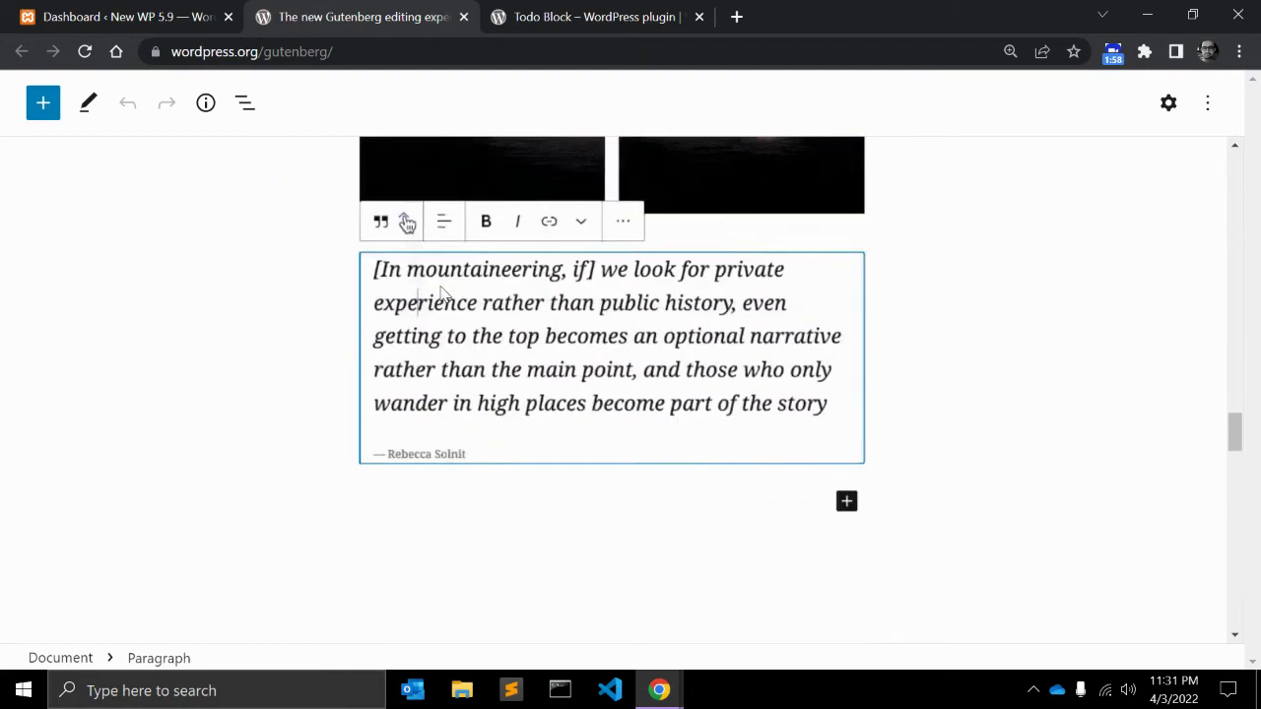
scroll(440, 294, "down", 5)
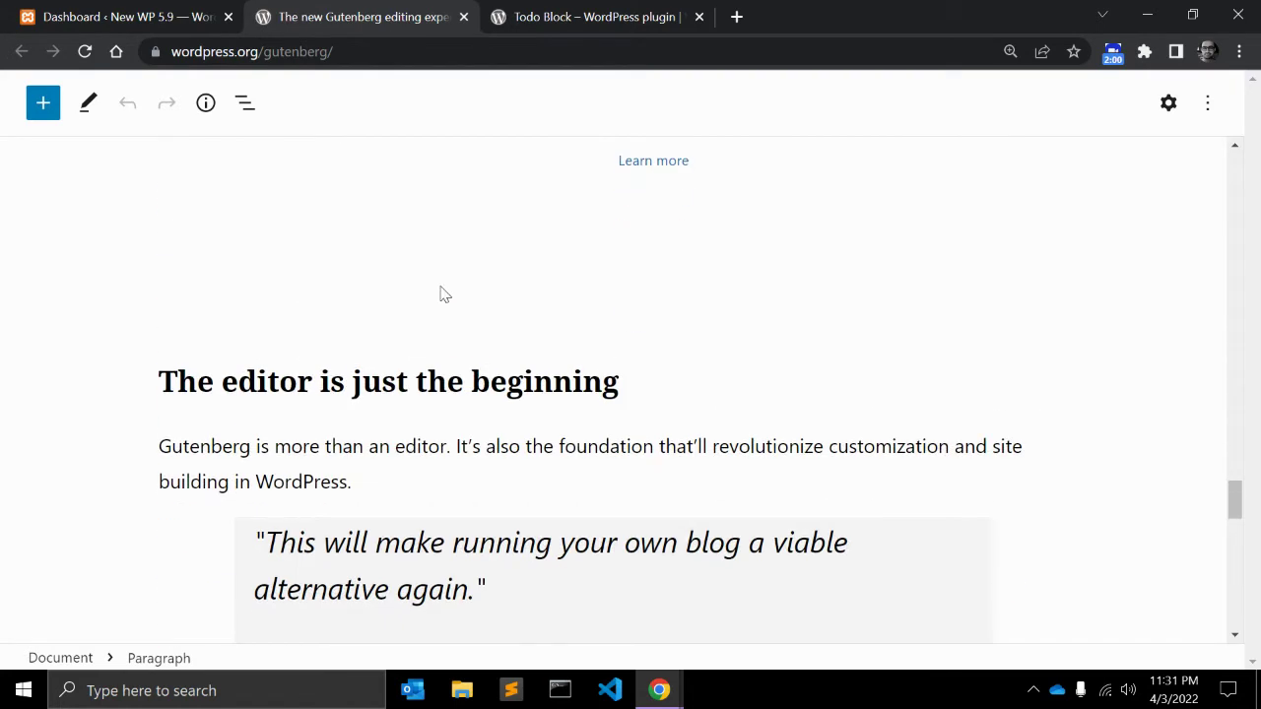
scroll(445, 295, "down", 5)
scroll(439, 292, "down", 5)
scroll(440, 292, "up", 15)
scroll(440, 293, "up", 15)
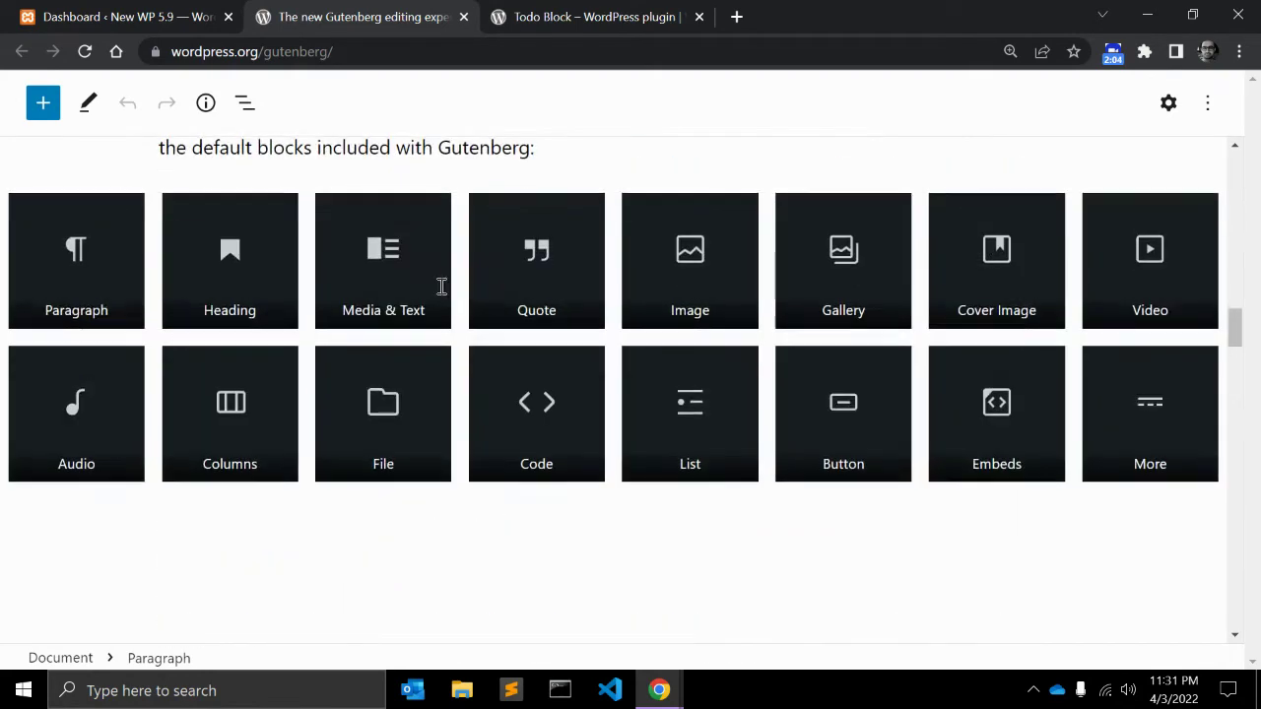
scroll(440, 293, "up", 10)
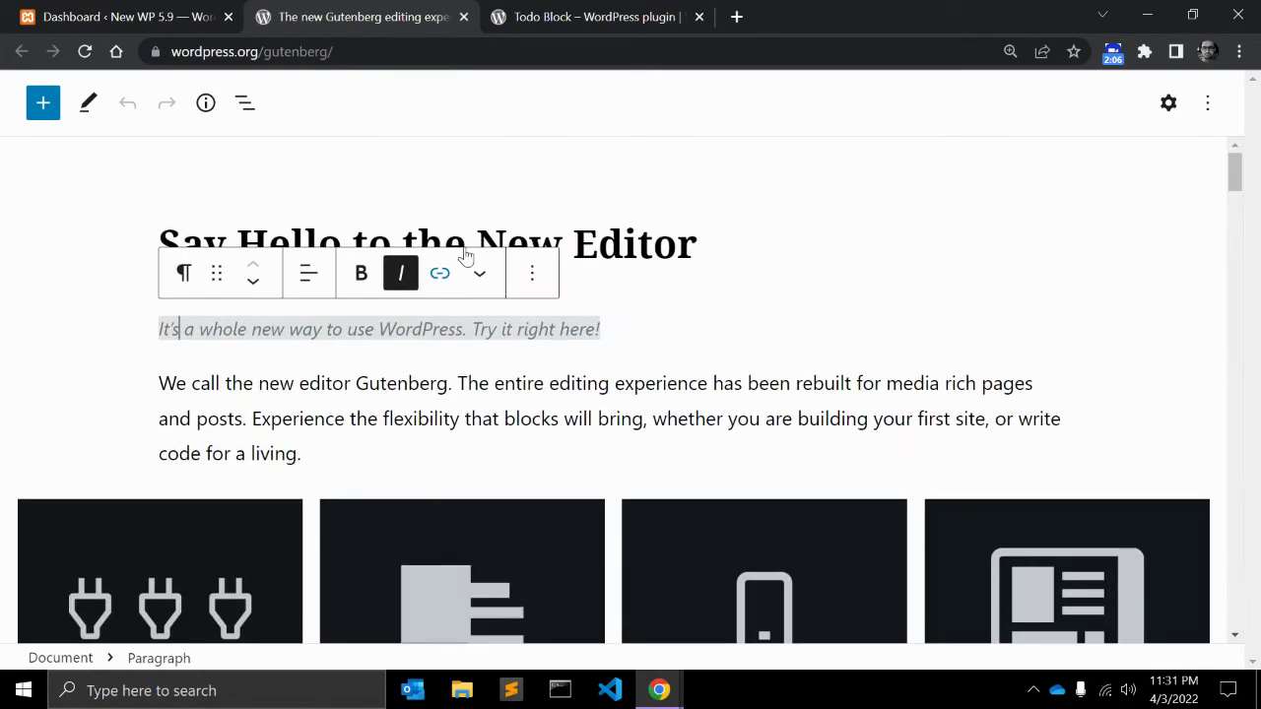
- Review the Todo Block plugin page's description and its backend and frontend screenshots
left_click(572, 17)
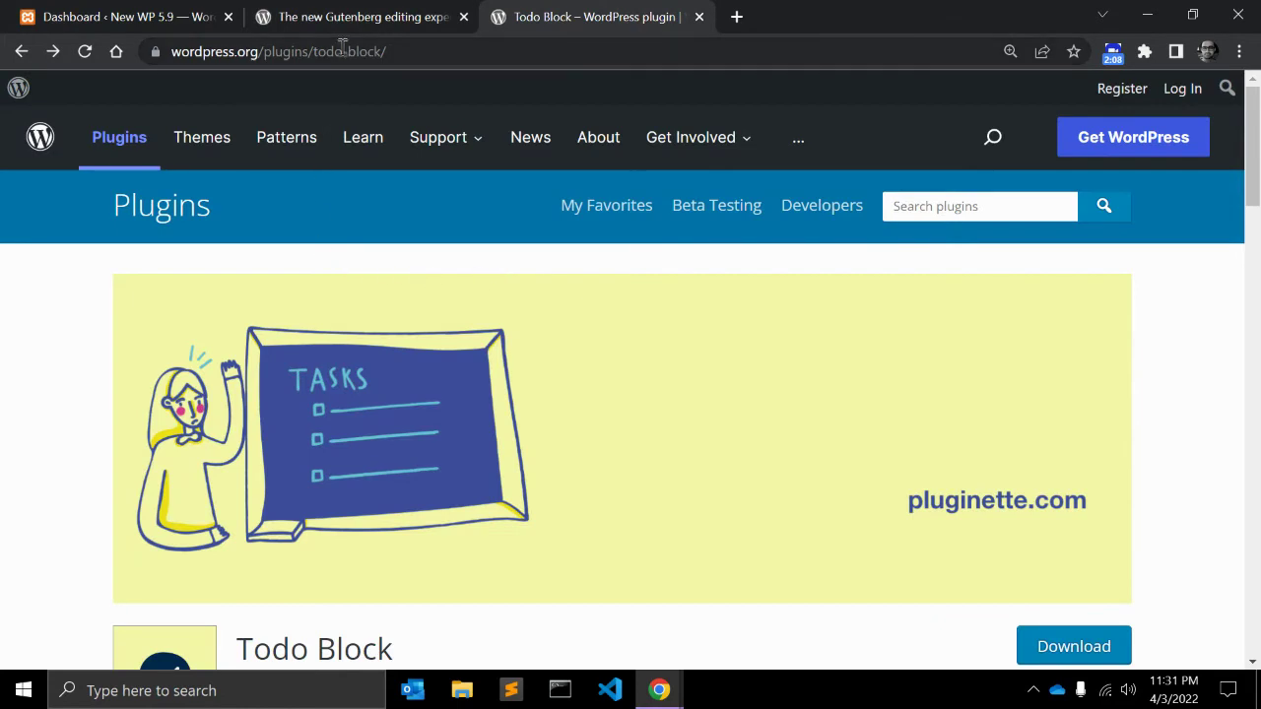
scroll(3, 555, "down", 6)
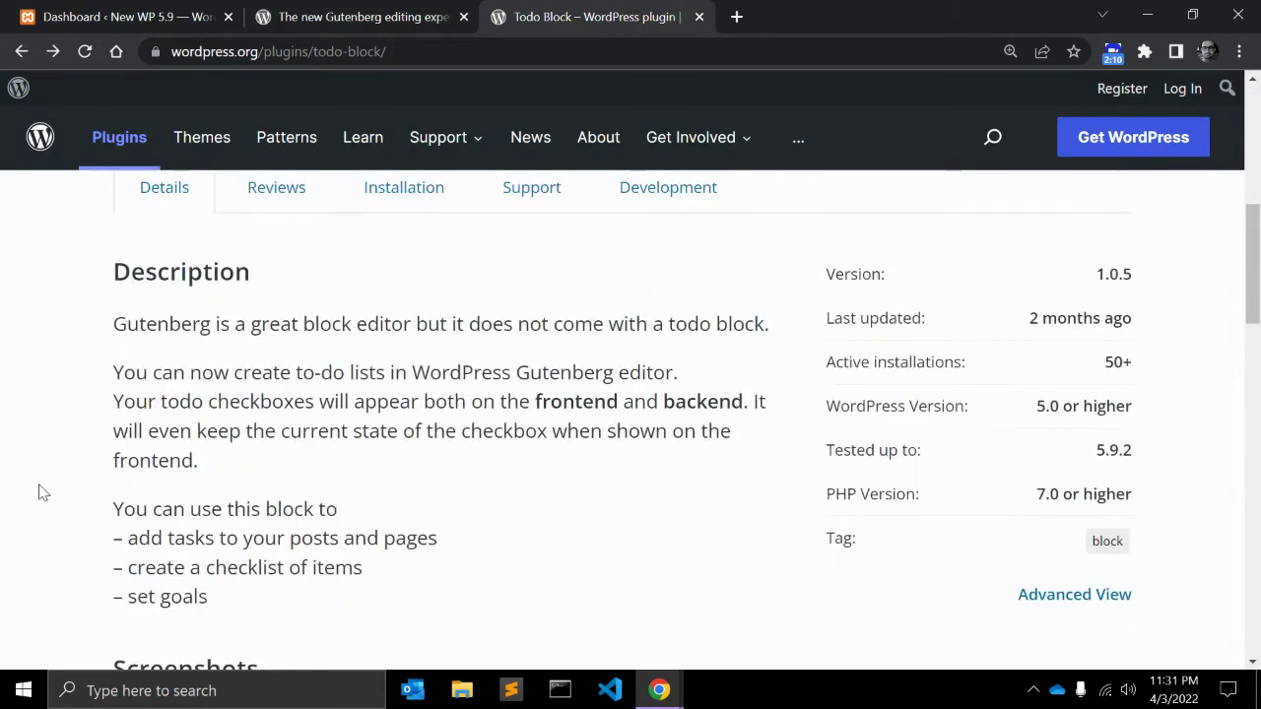
scroll(391, 440, "down", 4)
scroll(391, 440, "down", 1)
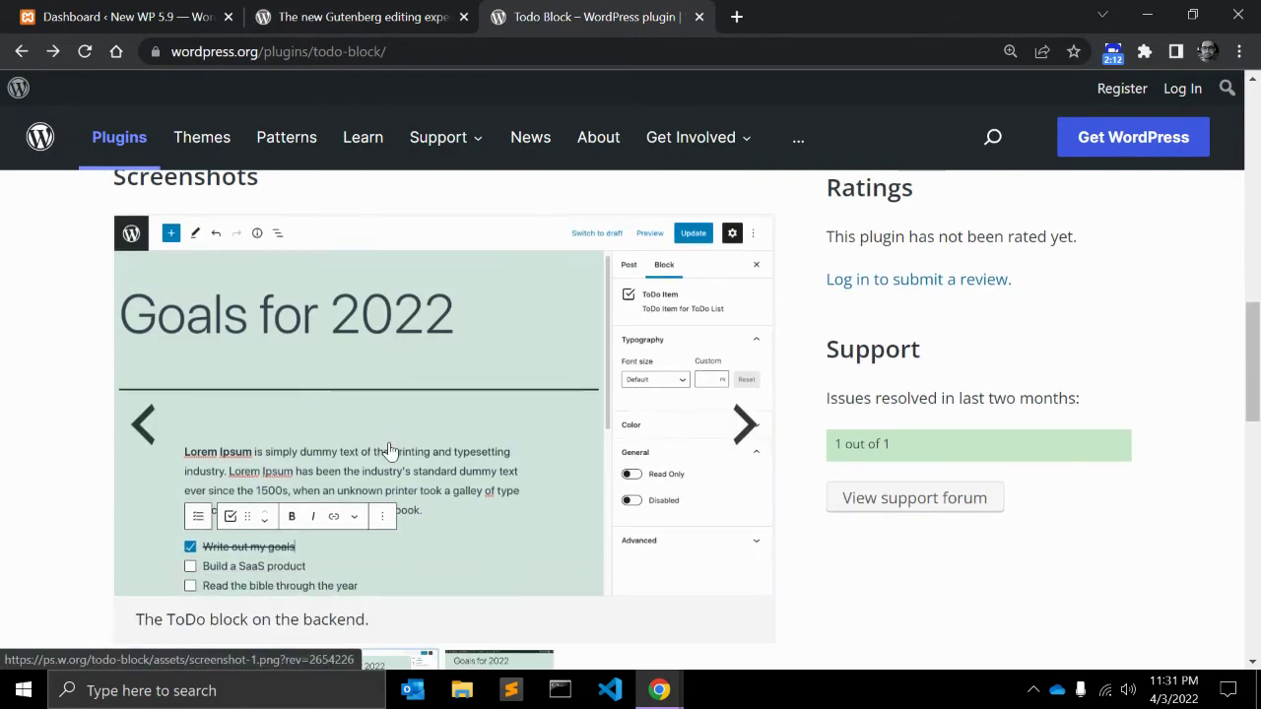
scroll(389, 436, "down", 1)
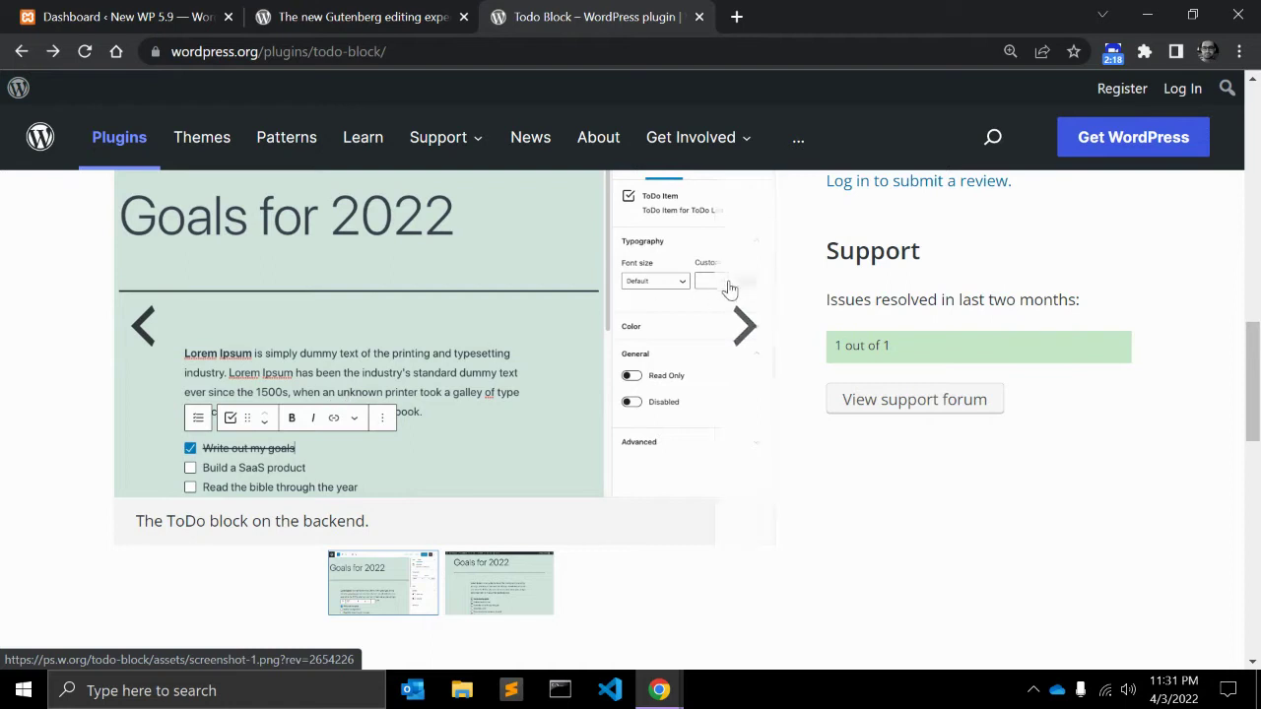
left_click(746, 325)
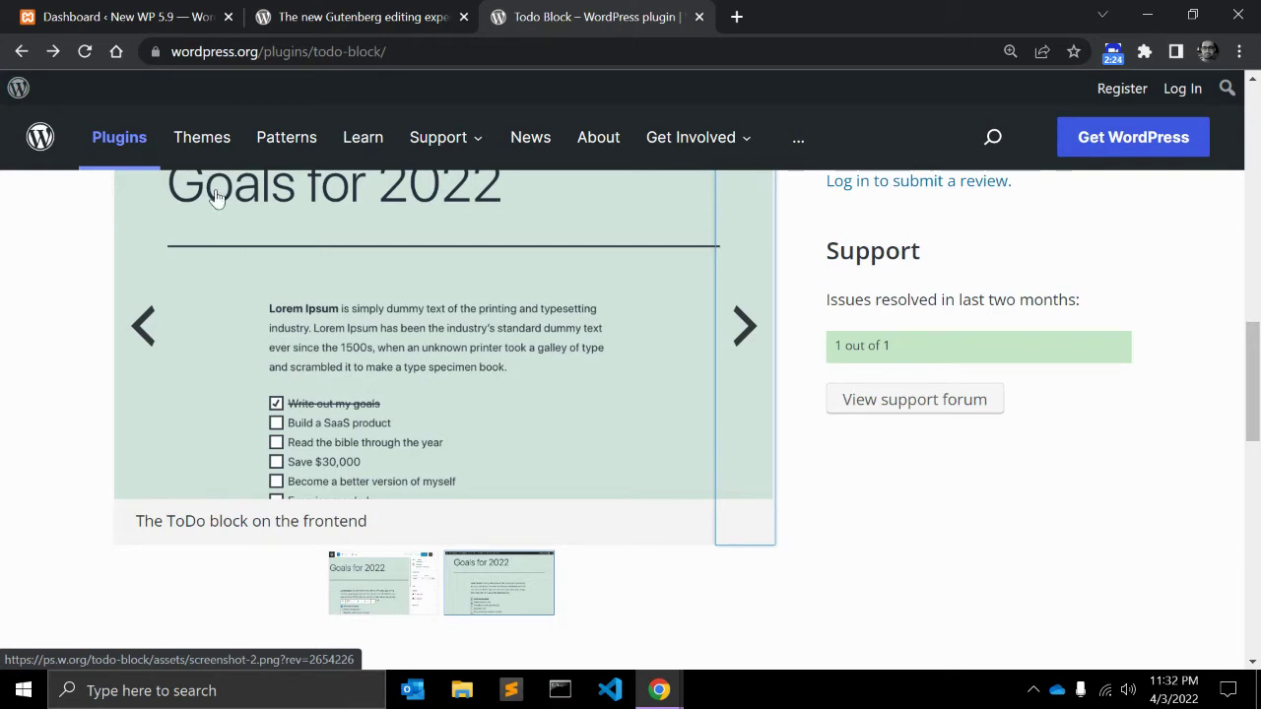
- Open the page for adding new plugins in the local WordPress site's admin
left_click(153, 30)
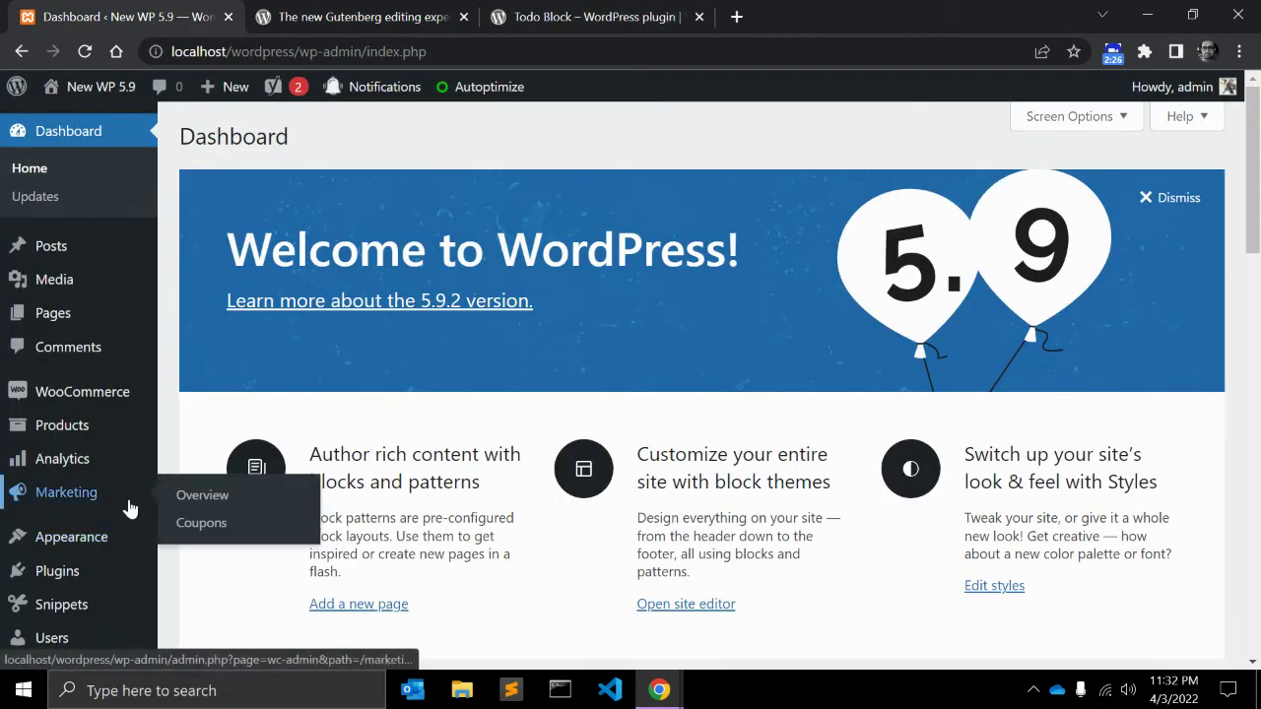
mouse_move(84, 573)
left_click(189, 601)
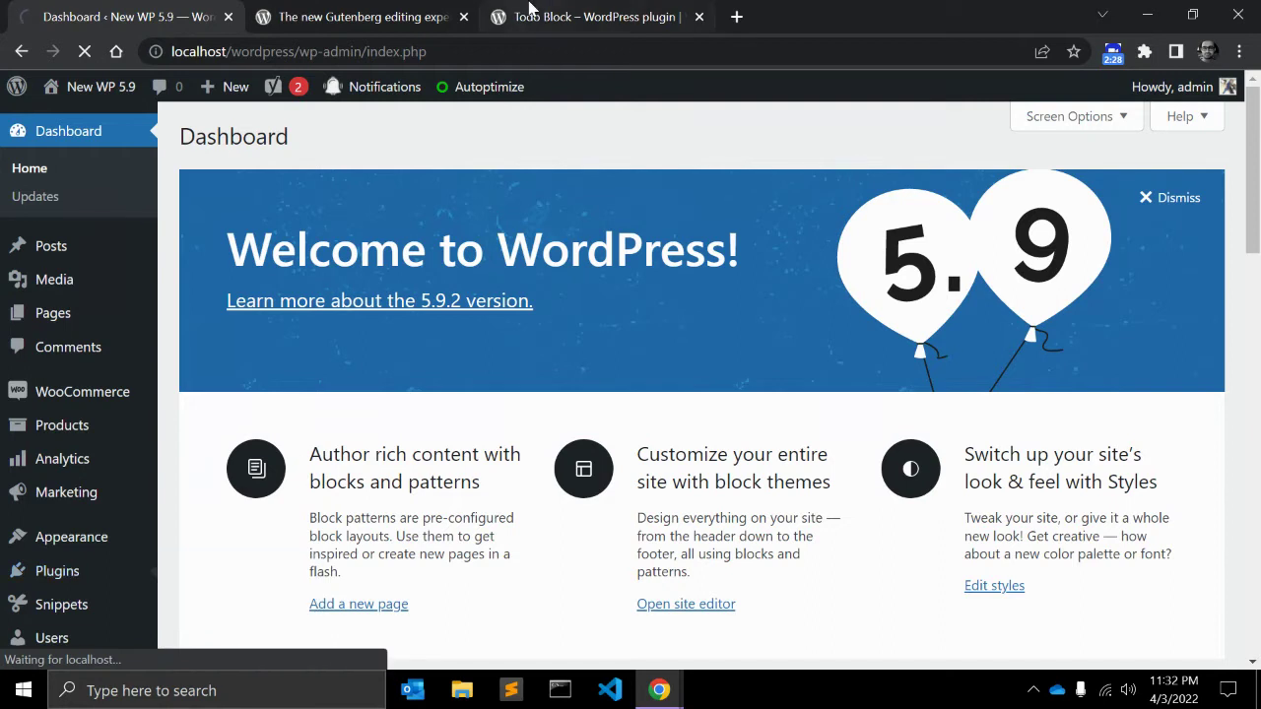
- Copy the slug "todo-block" from the plugin page's web address and search for it among the plugins to add
left_click(540, 25)
left_click_drag(305, 52, 380, 54)
key("ctrl+c")
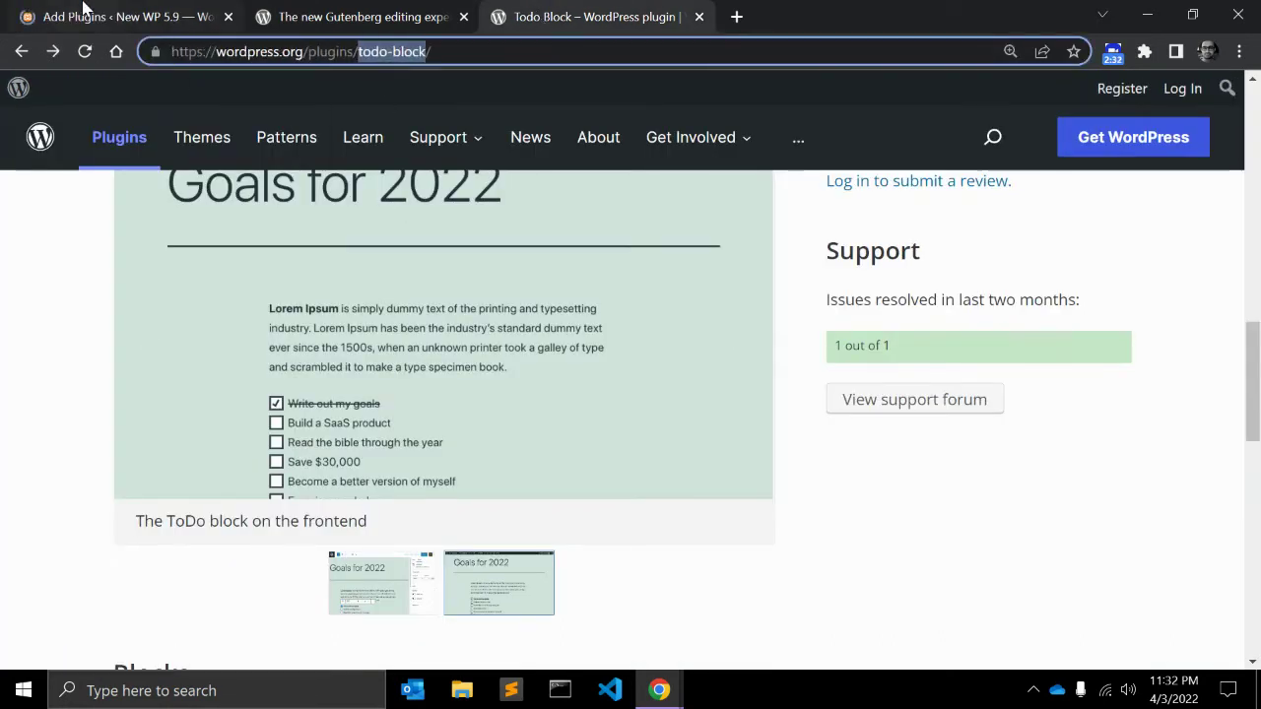
left_click(87, 15)
left_click(973, 194)
key("ctrl+v")
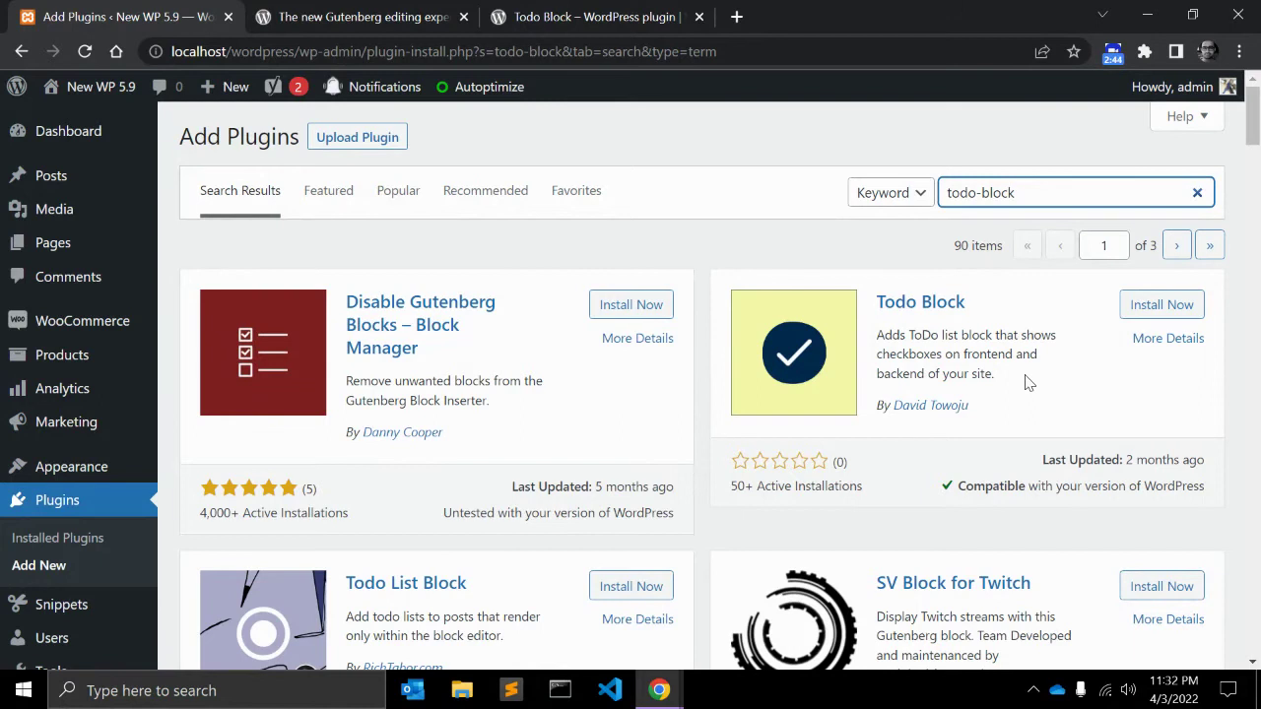
- Compare the todo plugins in the search results, and install and activate Todo Block
scroll(1027, 382, "down", 1)
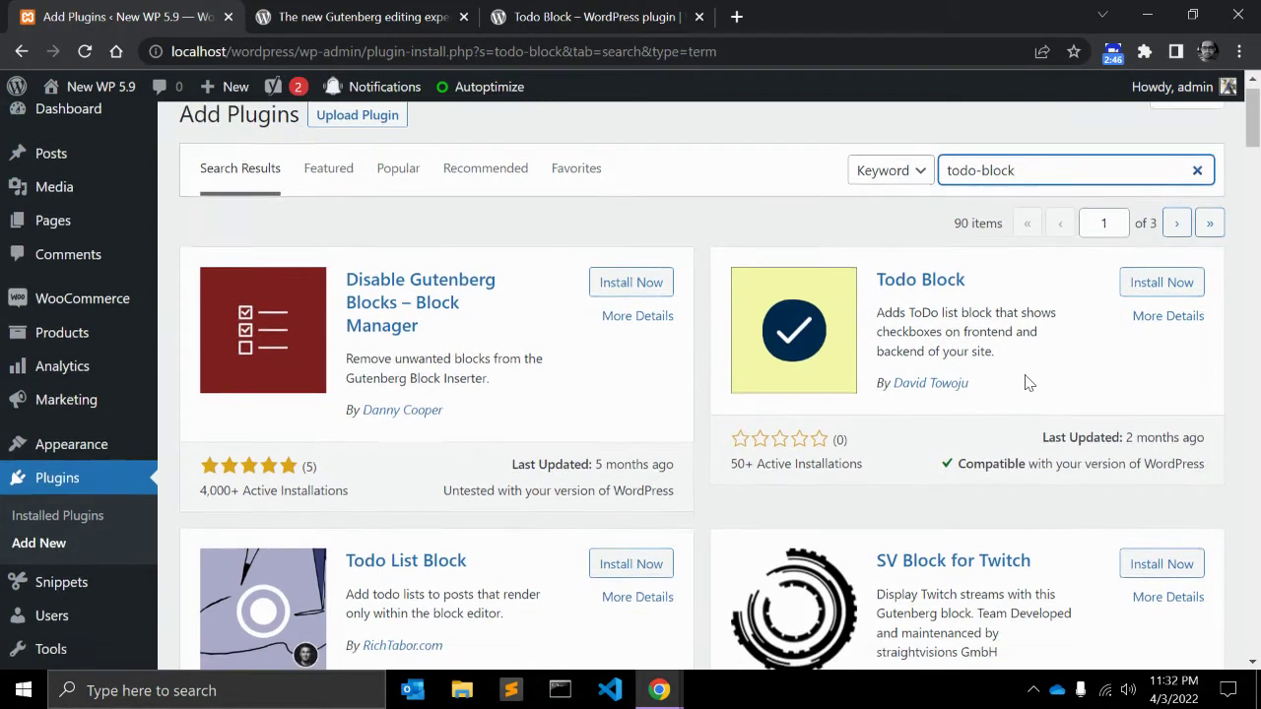
scroll(1027, 382, "up", 1)
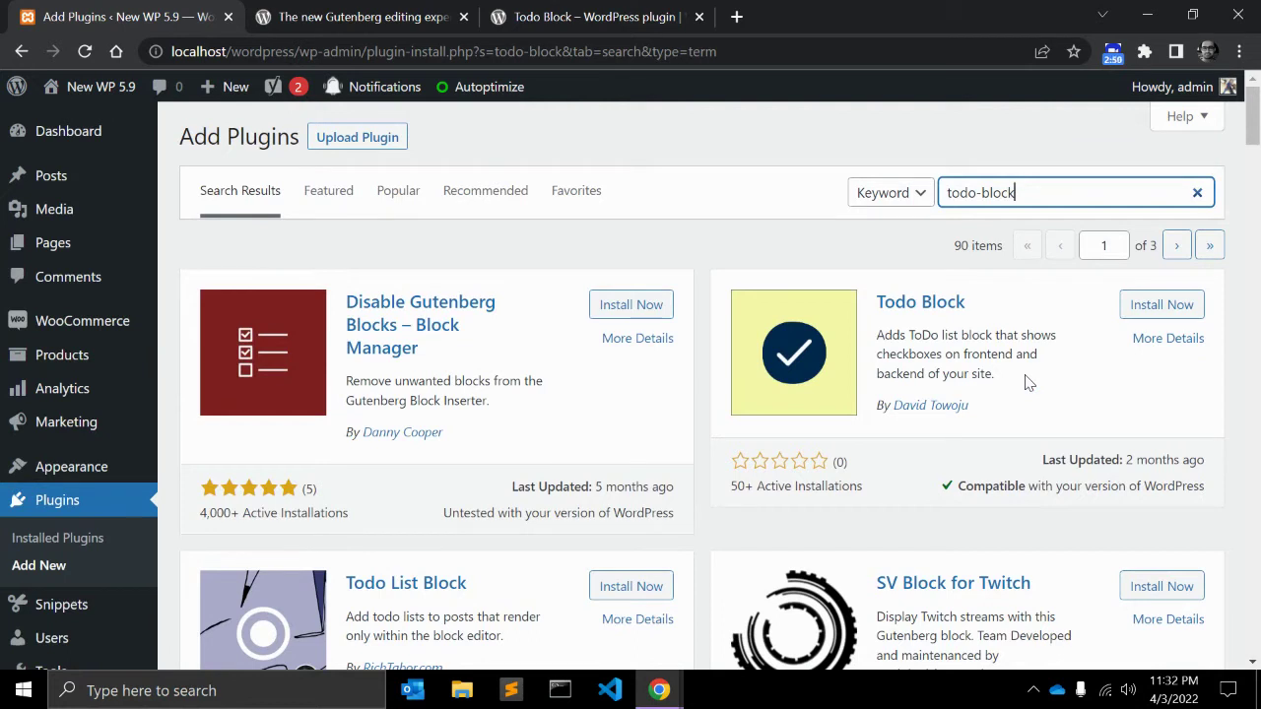
scroll(1028, 382, "down", 1)
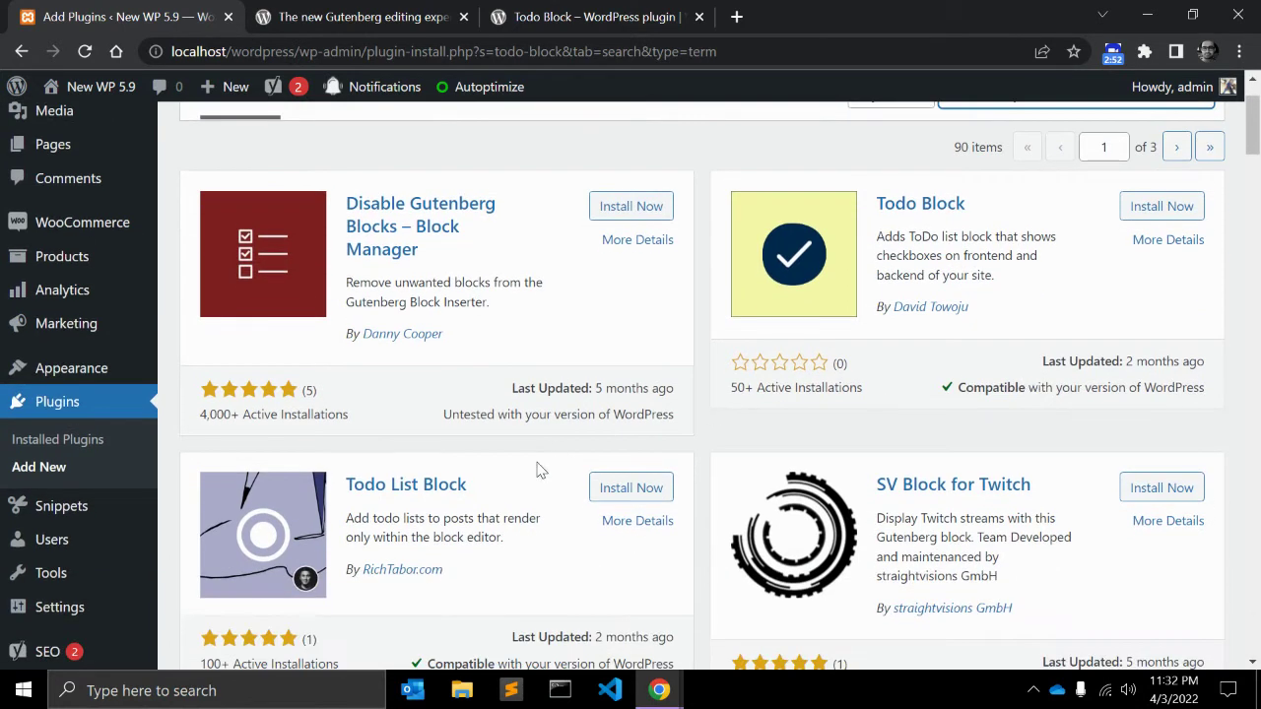
scroll(548, 525, "down", 1)
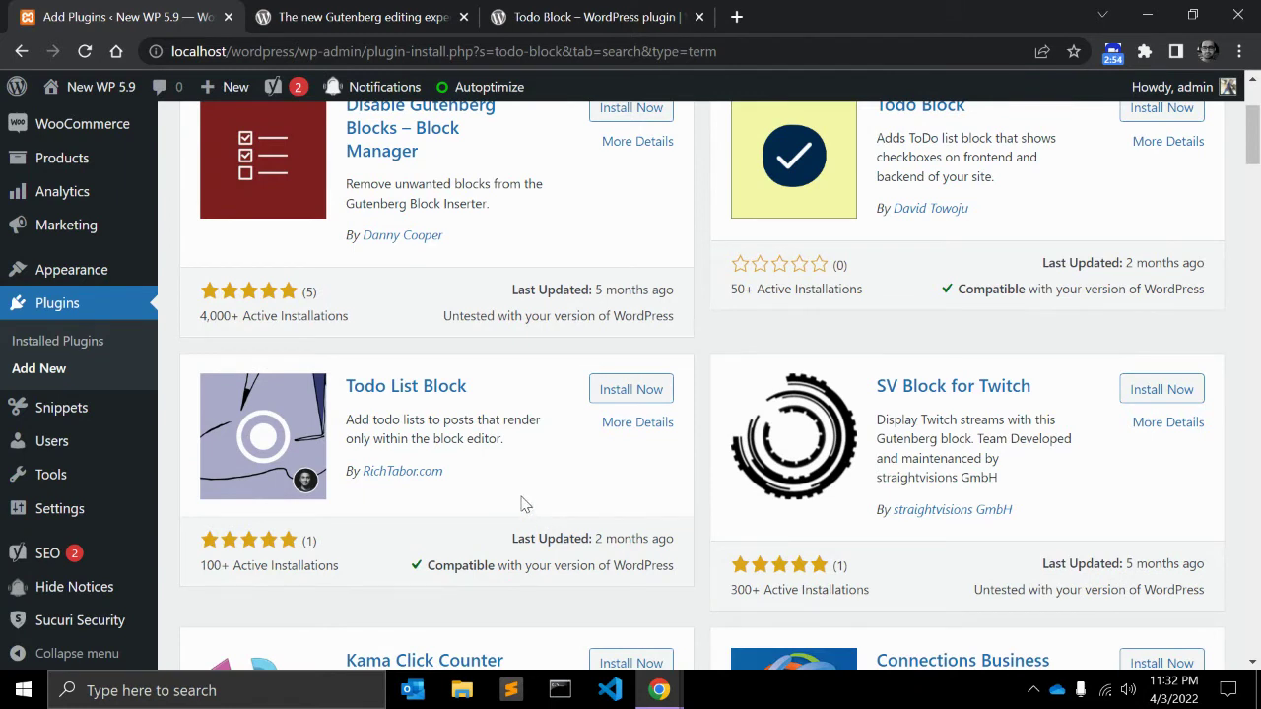
scroll(469, 463, "up", 2)
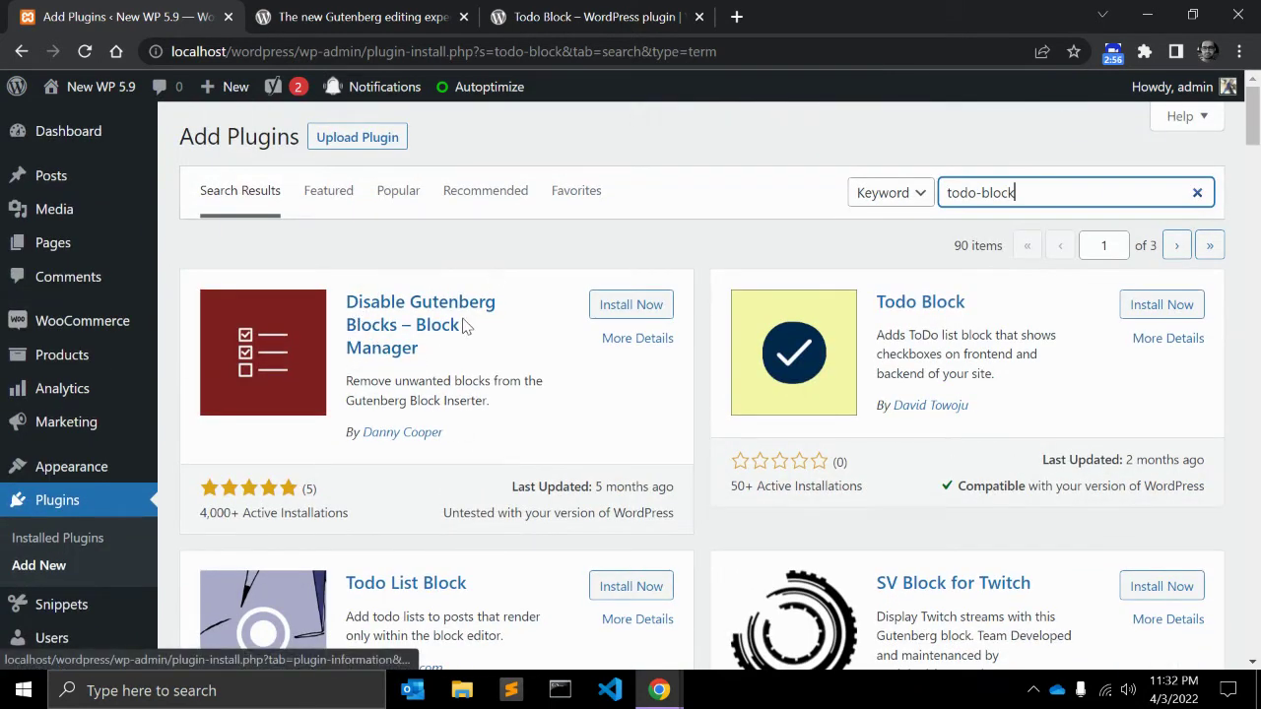
scroll(438, 353, "down", 2)
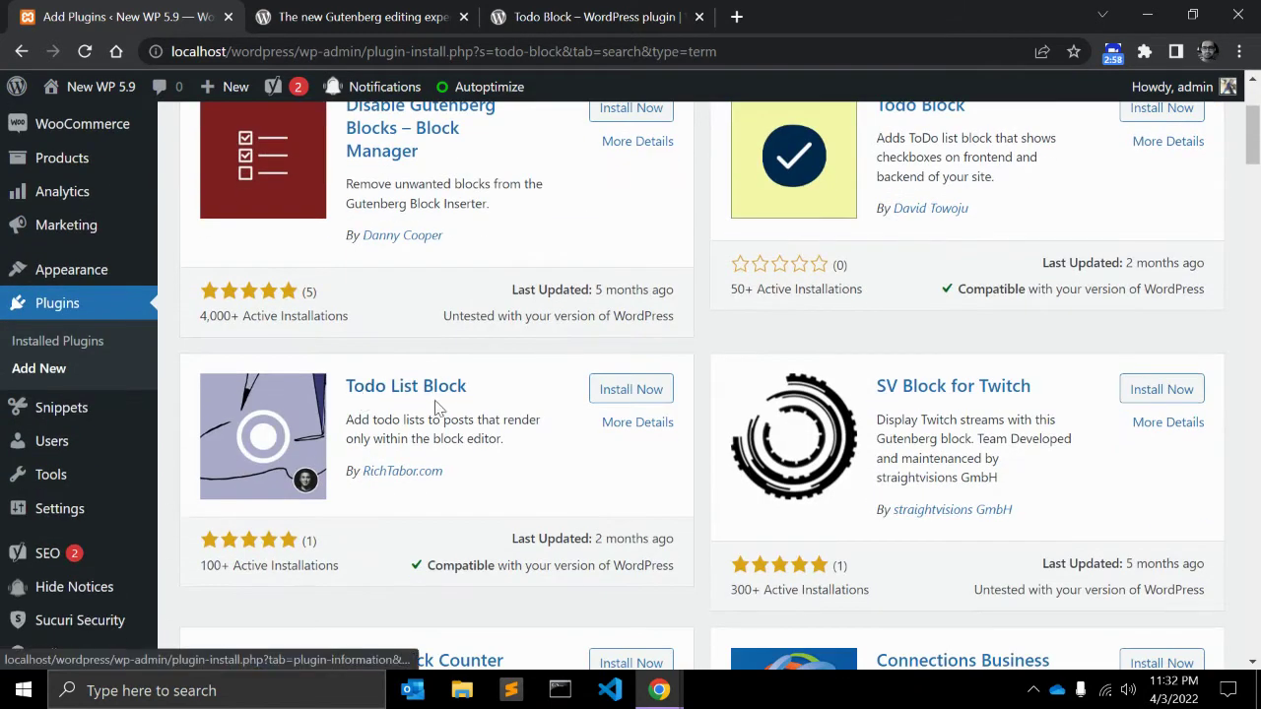
scroll(433, 537, "up", 2)
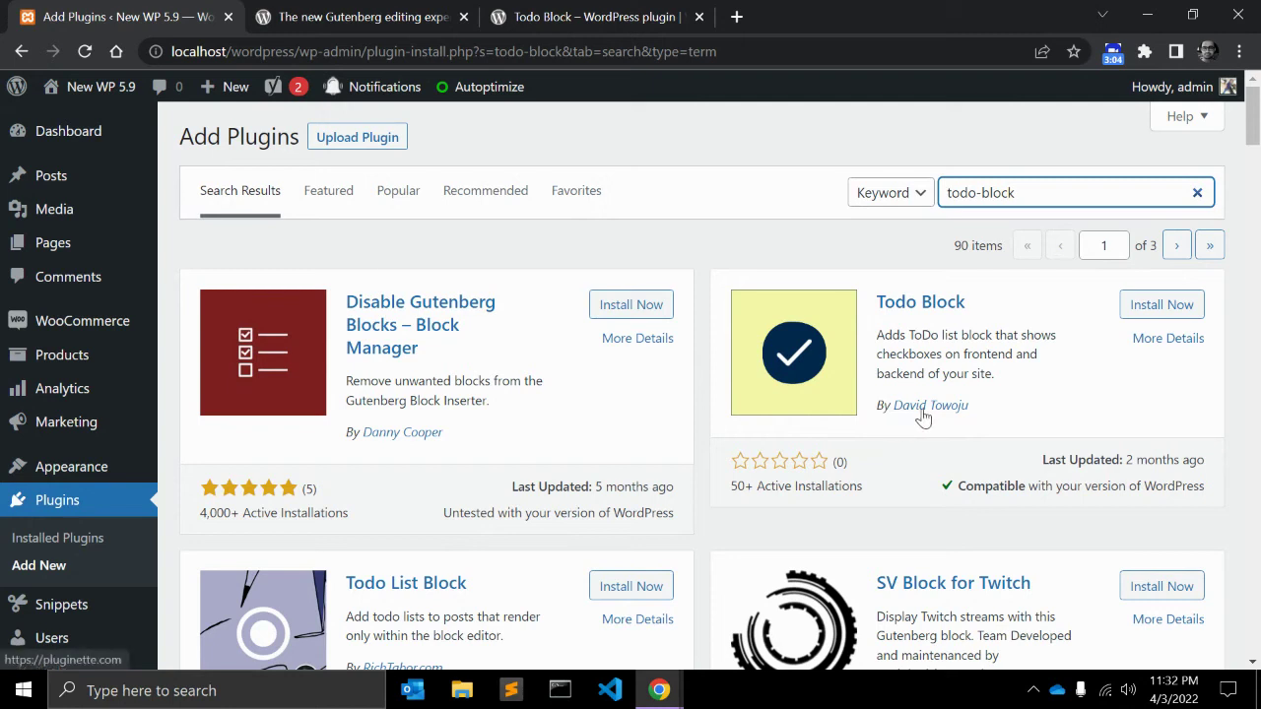
left_click(1179, 303)
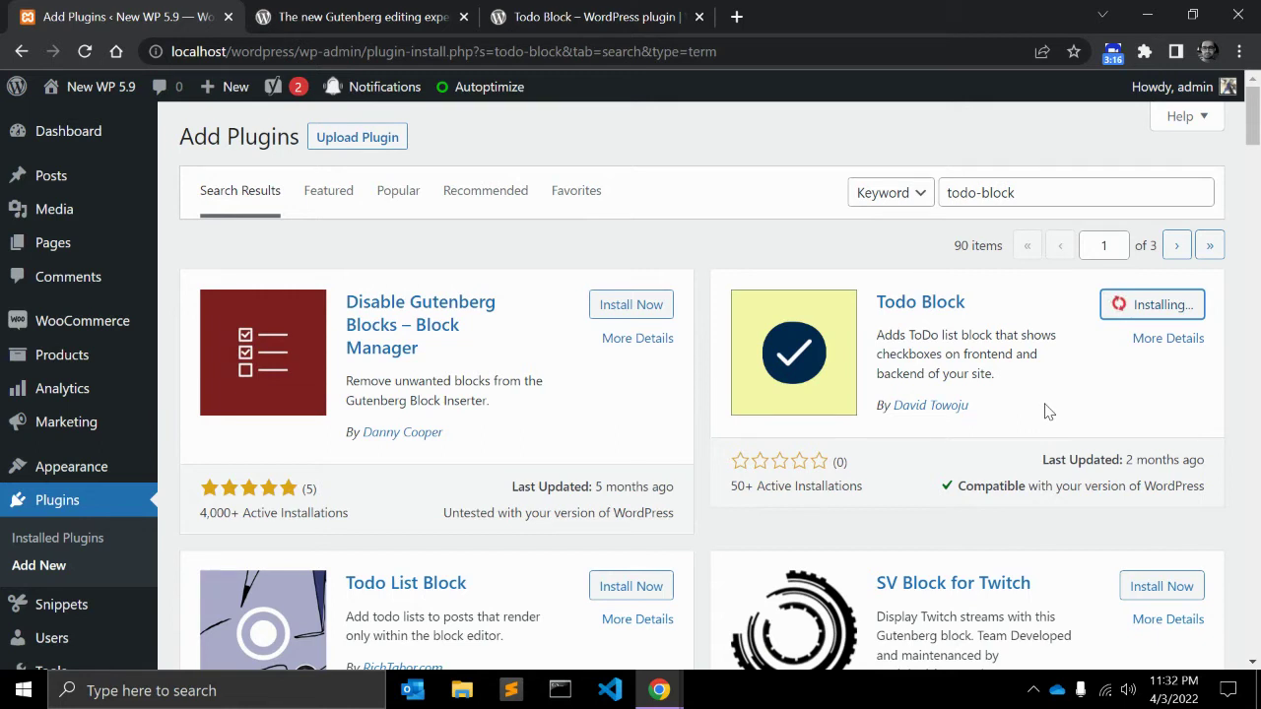
left_click(1151, 315)
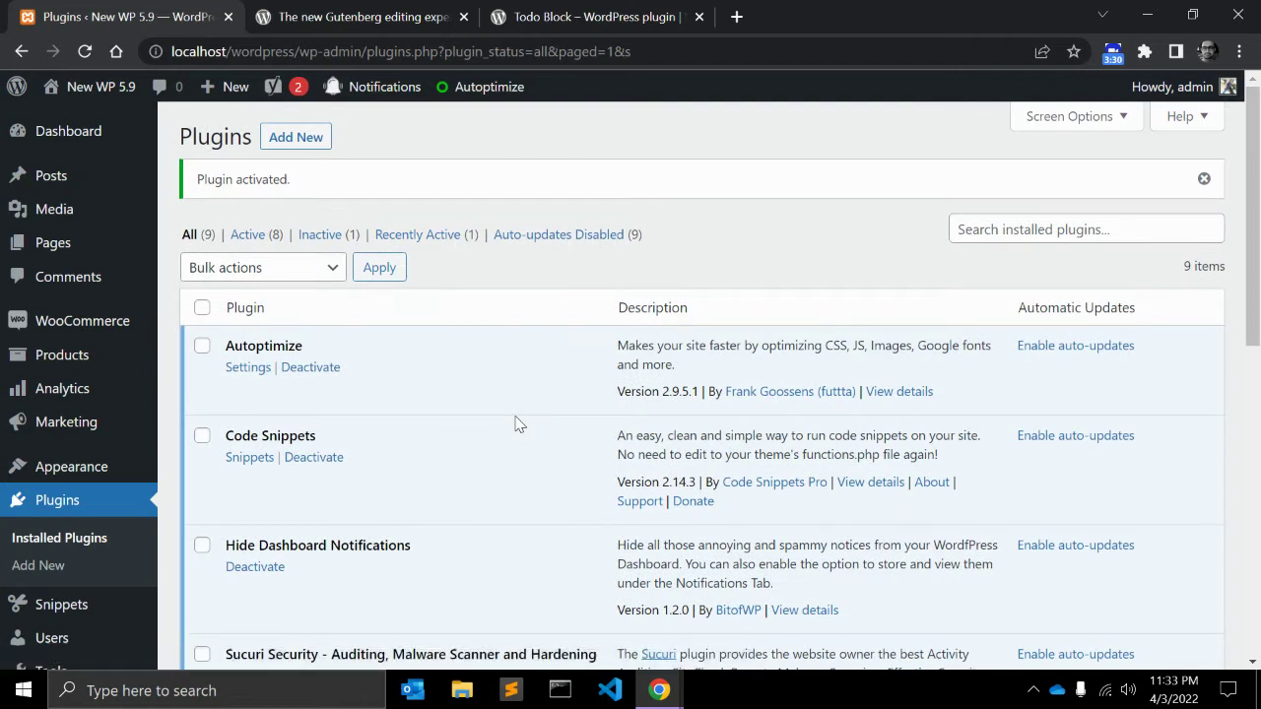
- Check the installed plugins list and the admin menu for entries or settings belonging to ToDo Block
scroll(361, 440, "down", 4)
mouse_move(77, 502)
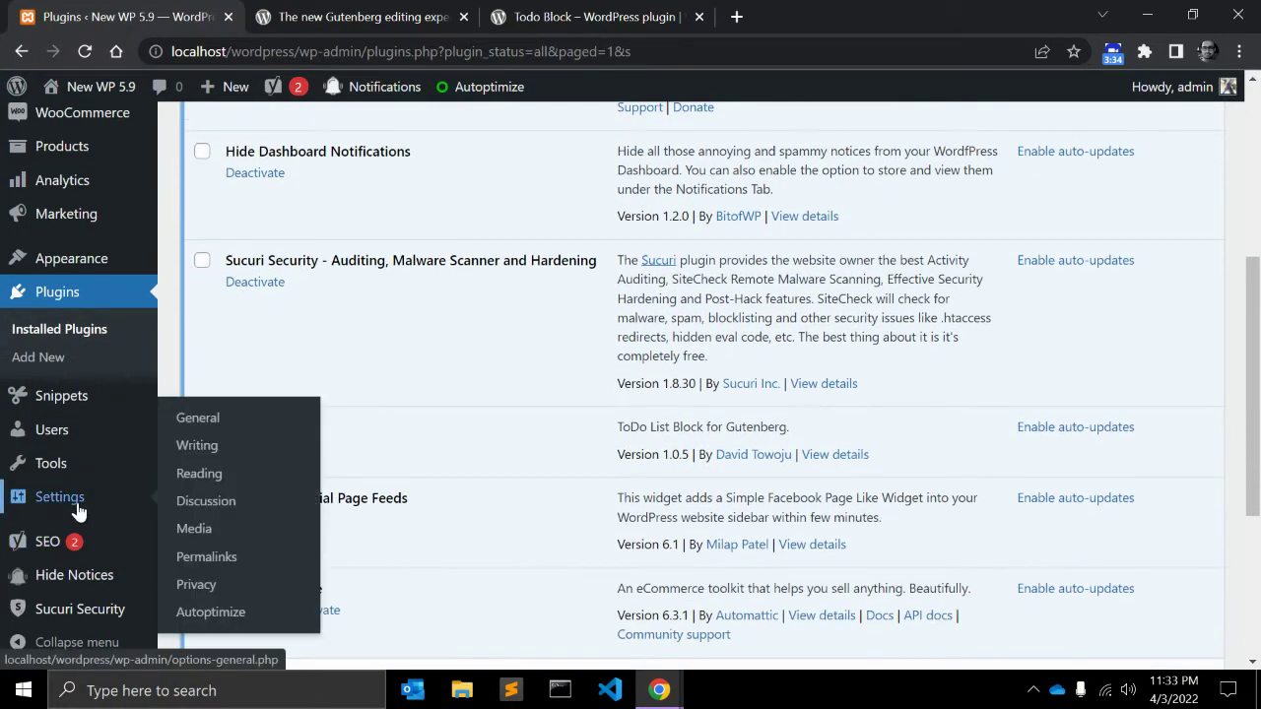
mouse_move(63, 476)
scroll(187, 537, "up", 5)
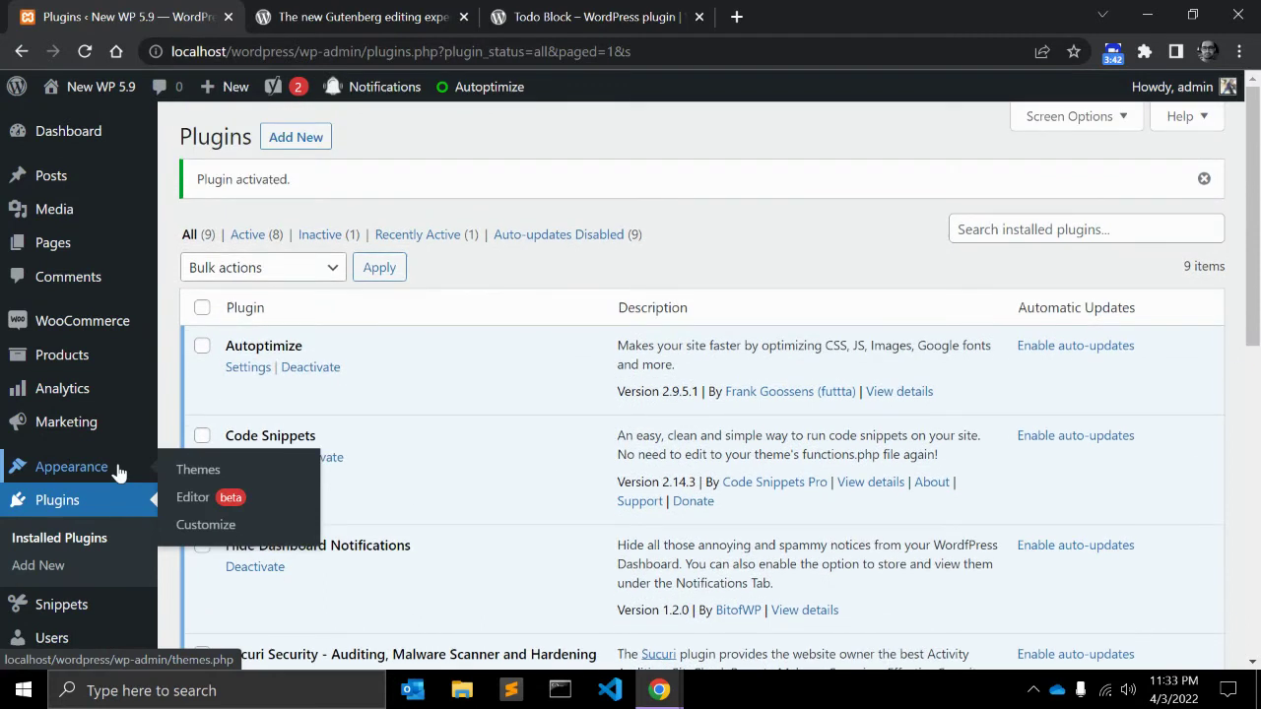
scroll(117, 471, "down", 1)
scroll(402, 457, "down", 5)
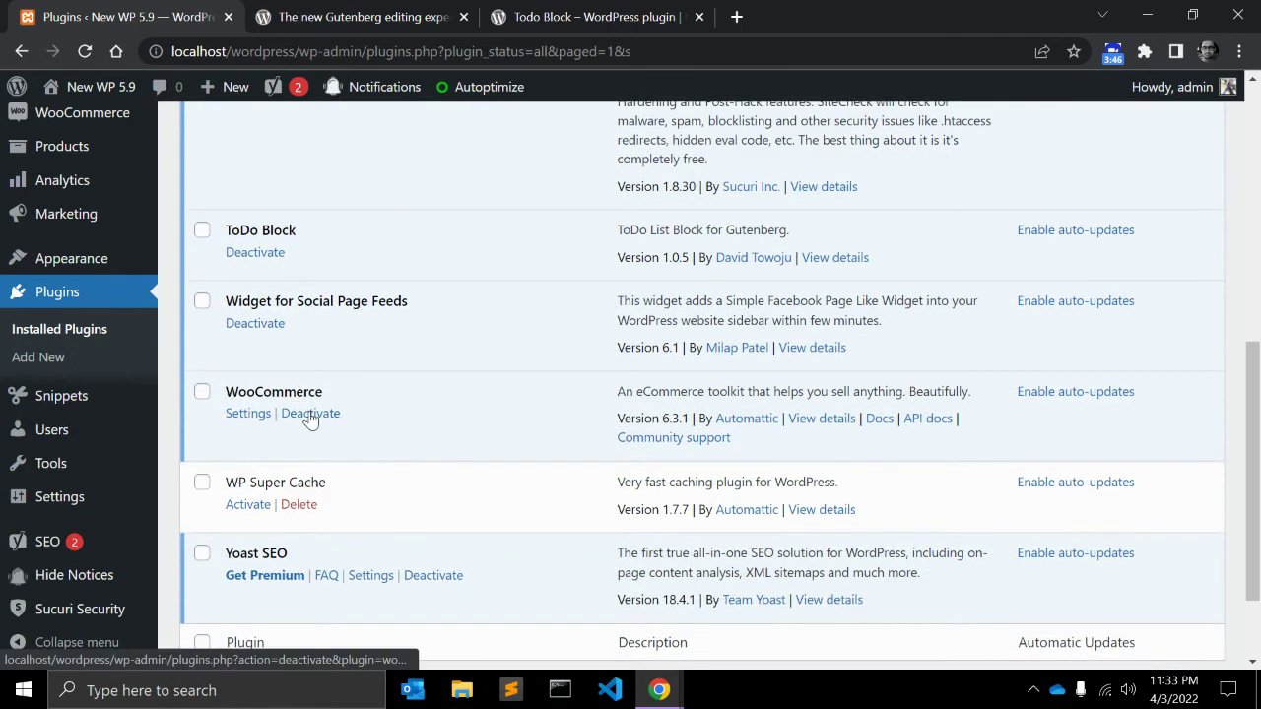
- List all of the site's pages and view Sample Page's public version in a new browser tab
scroll(307, 424, "up", 1)
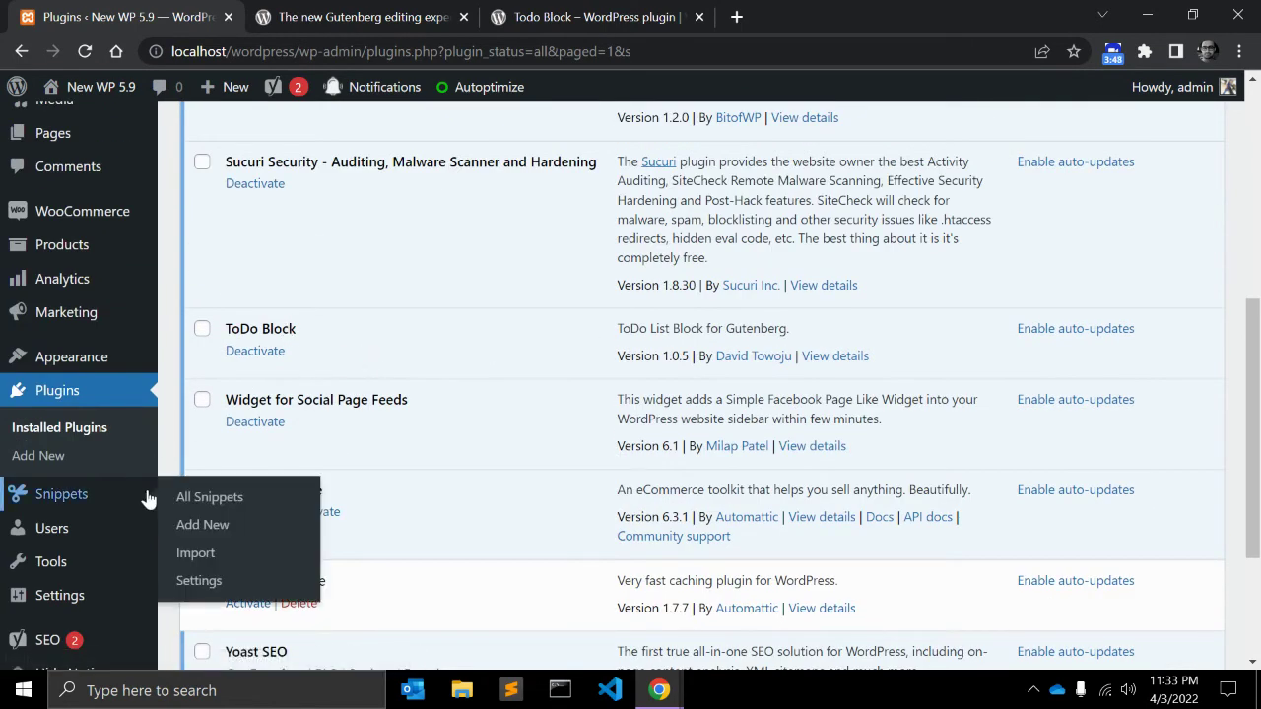
scroll(84, 362, "up", 3)
left_click(199, 246)
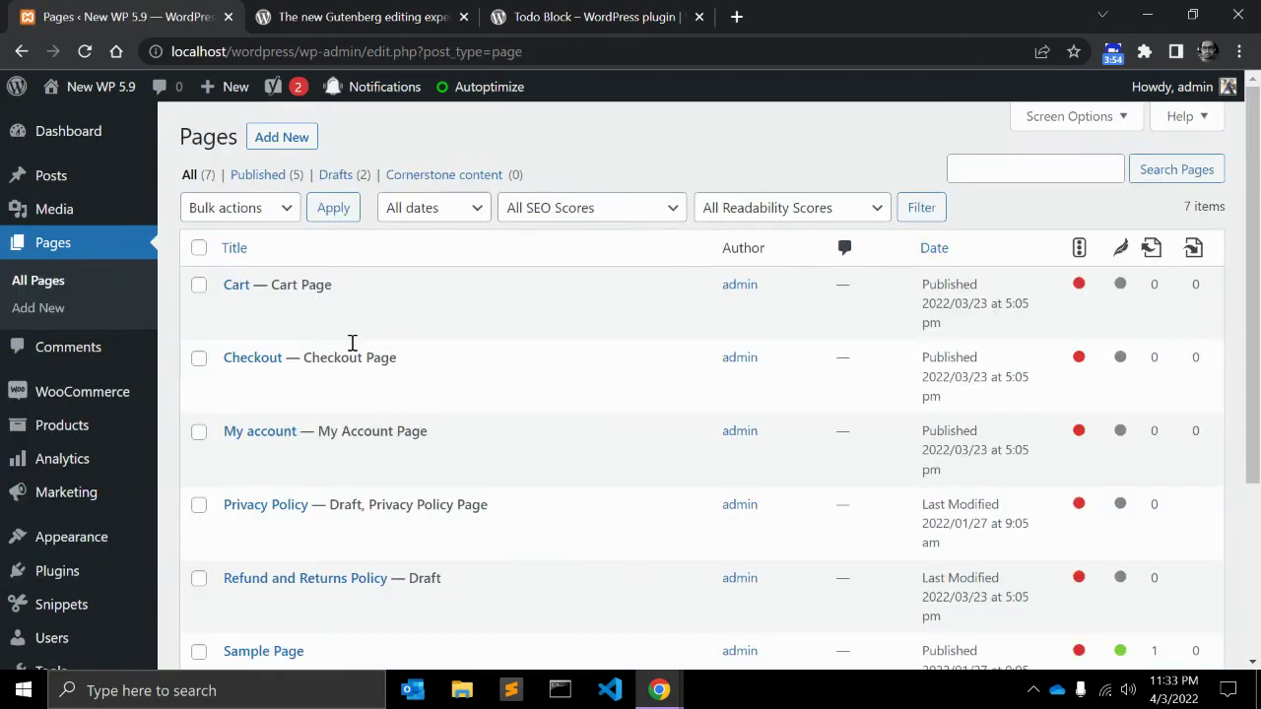
scroll(353, 345, "down", 3)
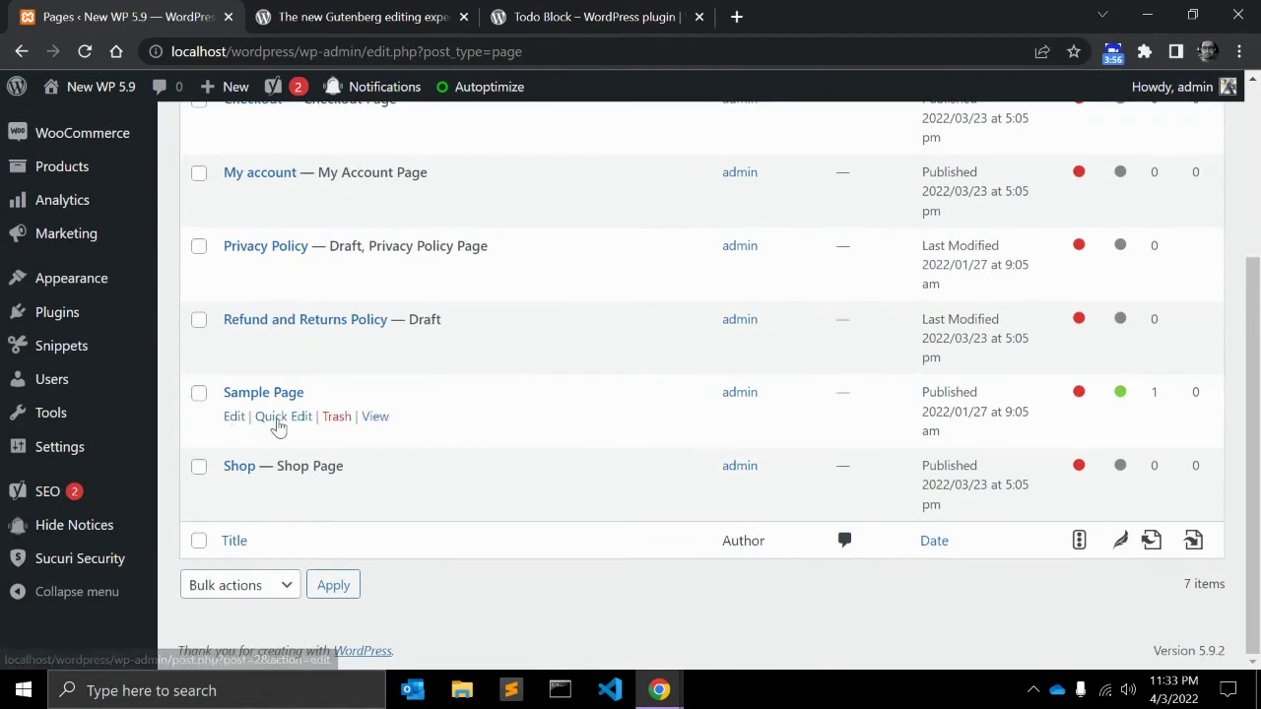
middle_click(374, 417)
key("ctrl+Tab")
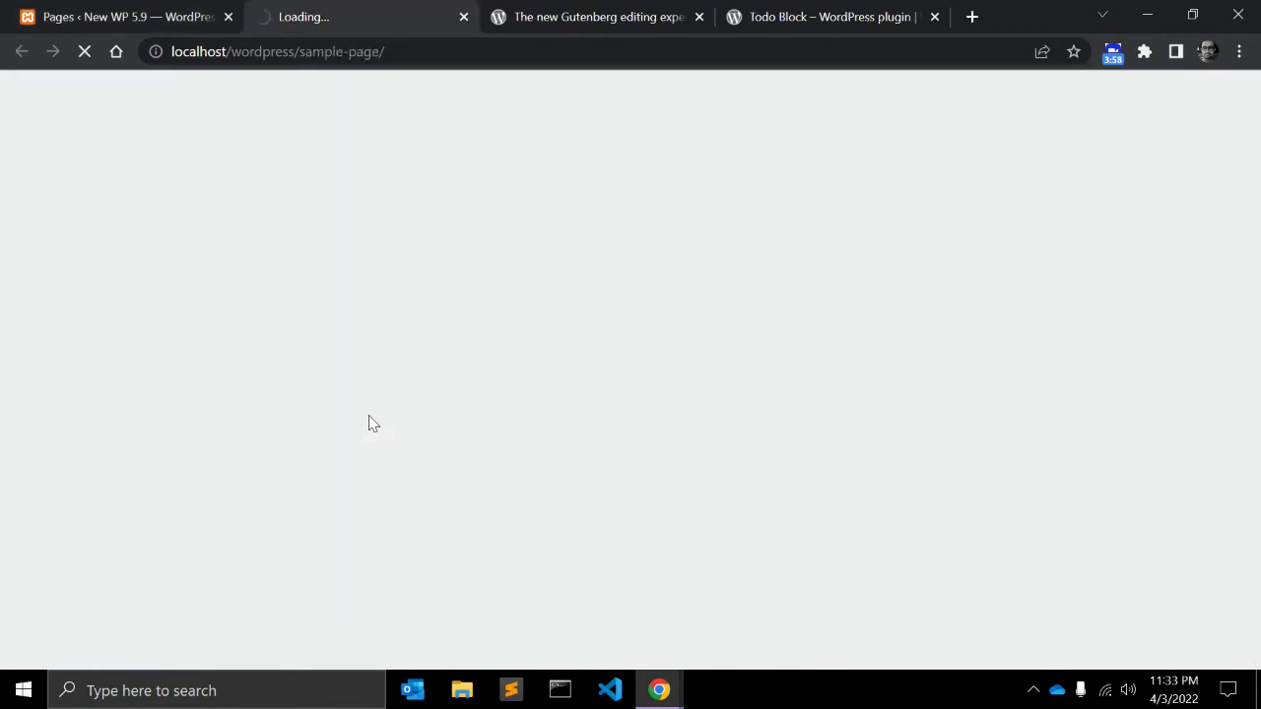
scroll(372, 424, "down", 10)
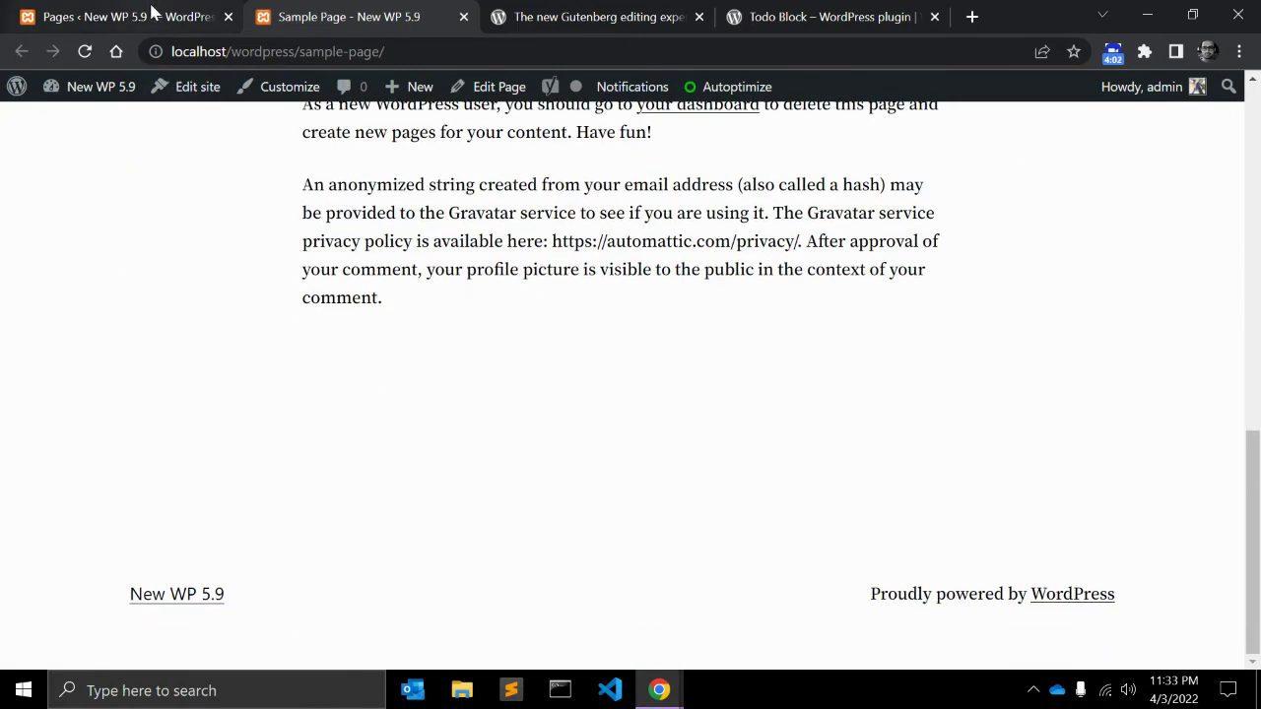
- Open Sample Page for editing in a separate browser tab from the pages list
left_click(148, 13)
left_click(234, 417, "ctrl")
key("ctrl+Tab")
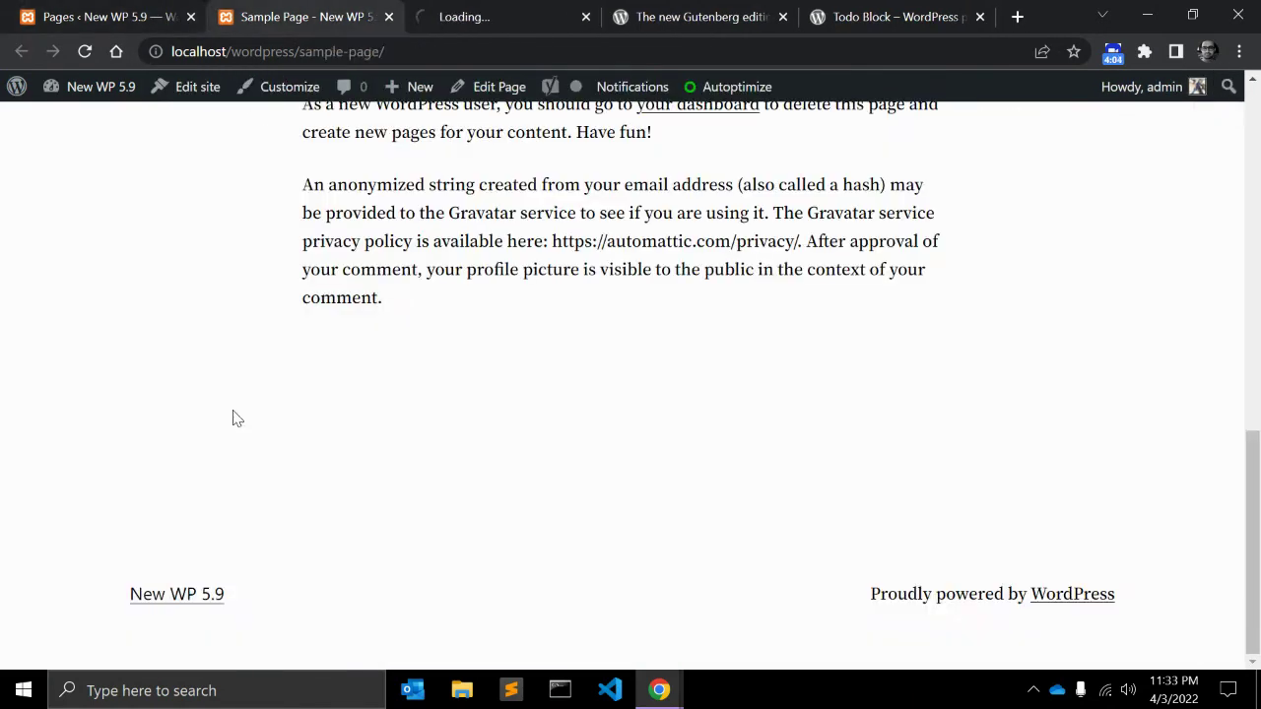
key("ctrl+Tab")
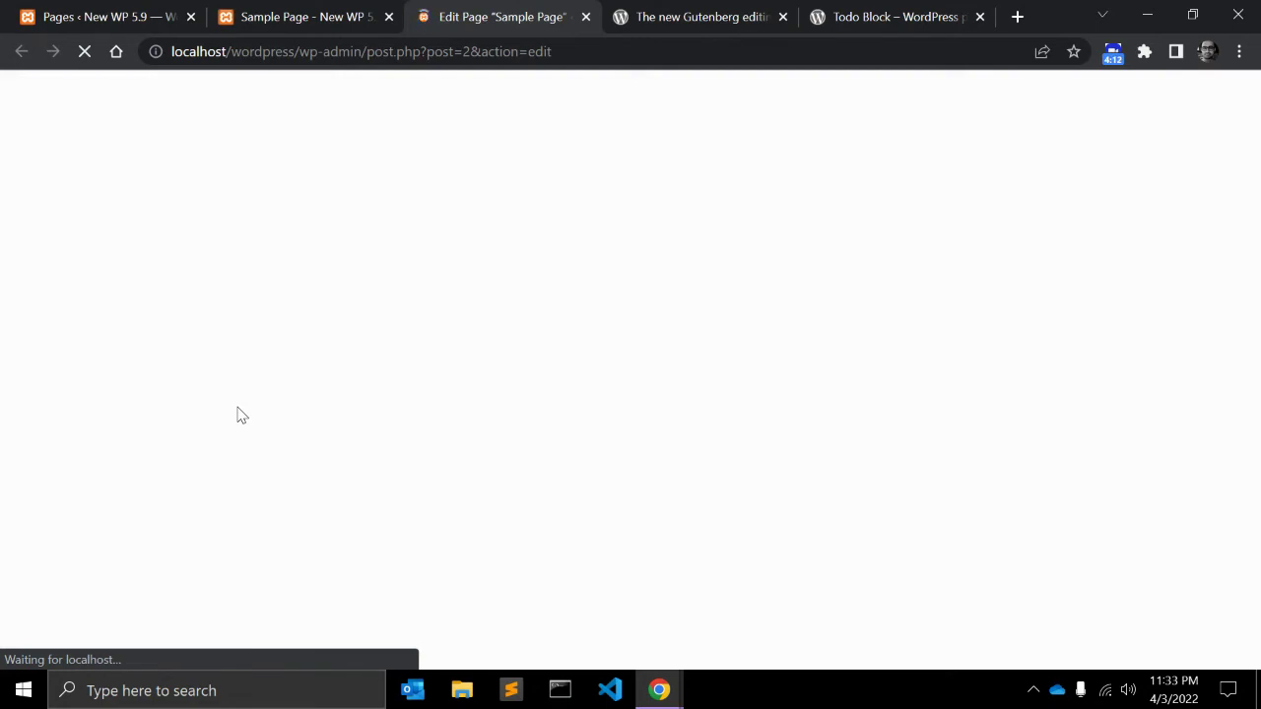
- Search the blocks for "to" and insert a ToDo List block in the empty paragraph below Sample Page's last text paragraph
scroll(483, 311, "down", 3)
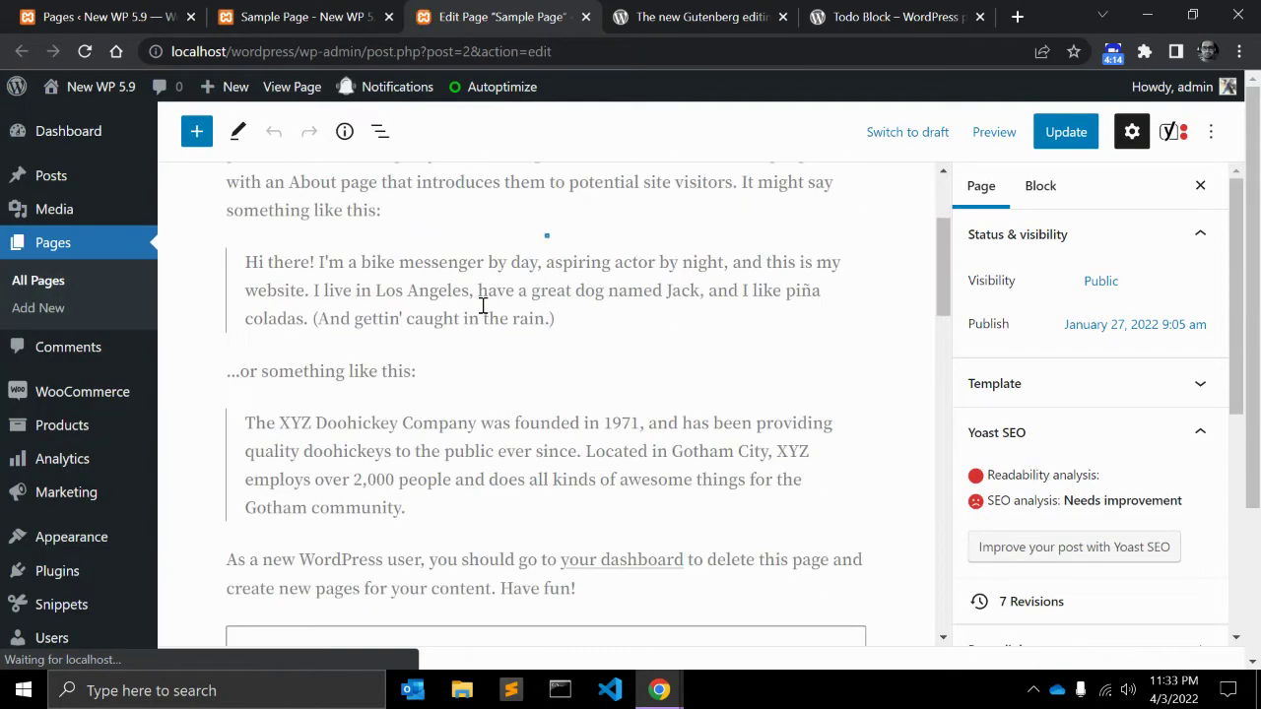
scroll(482, 307, "down", 4)
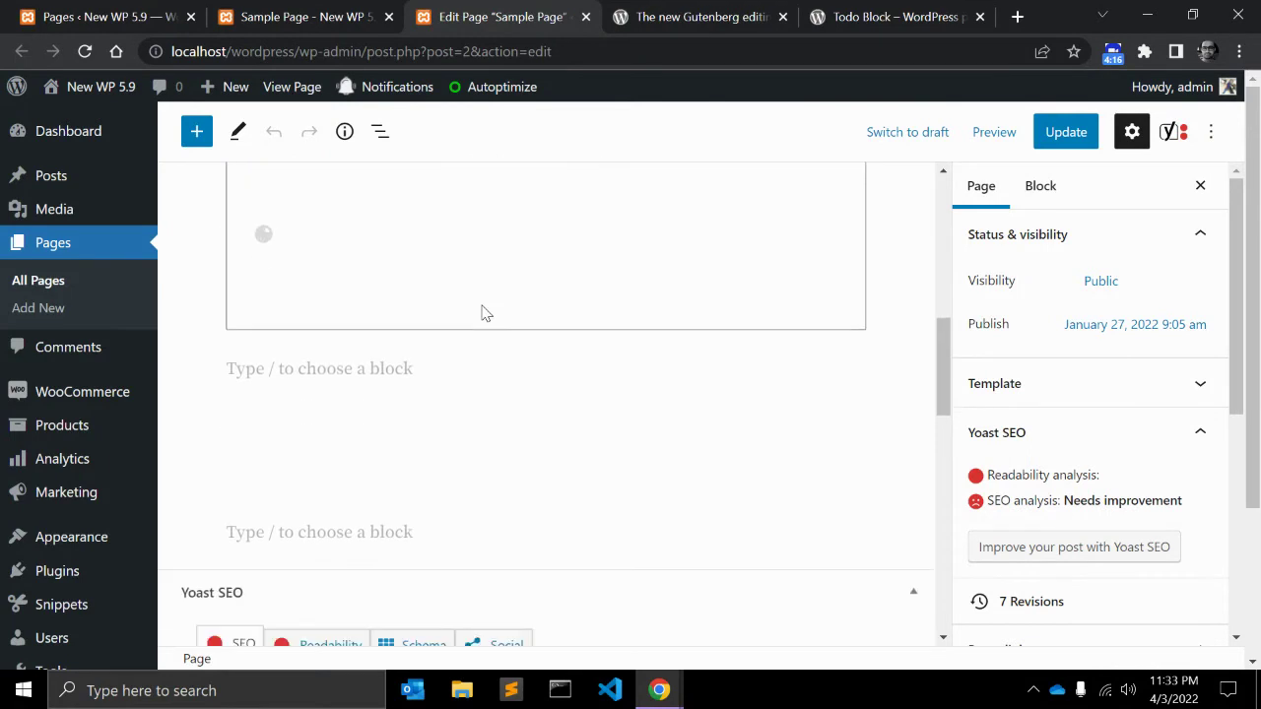
left_click(407, 512)
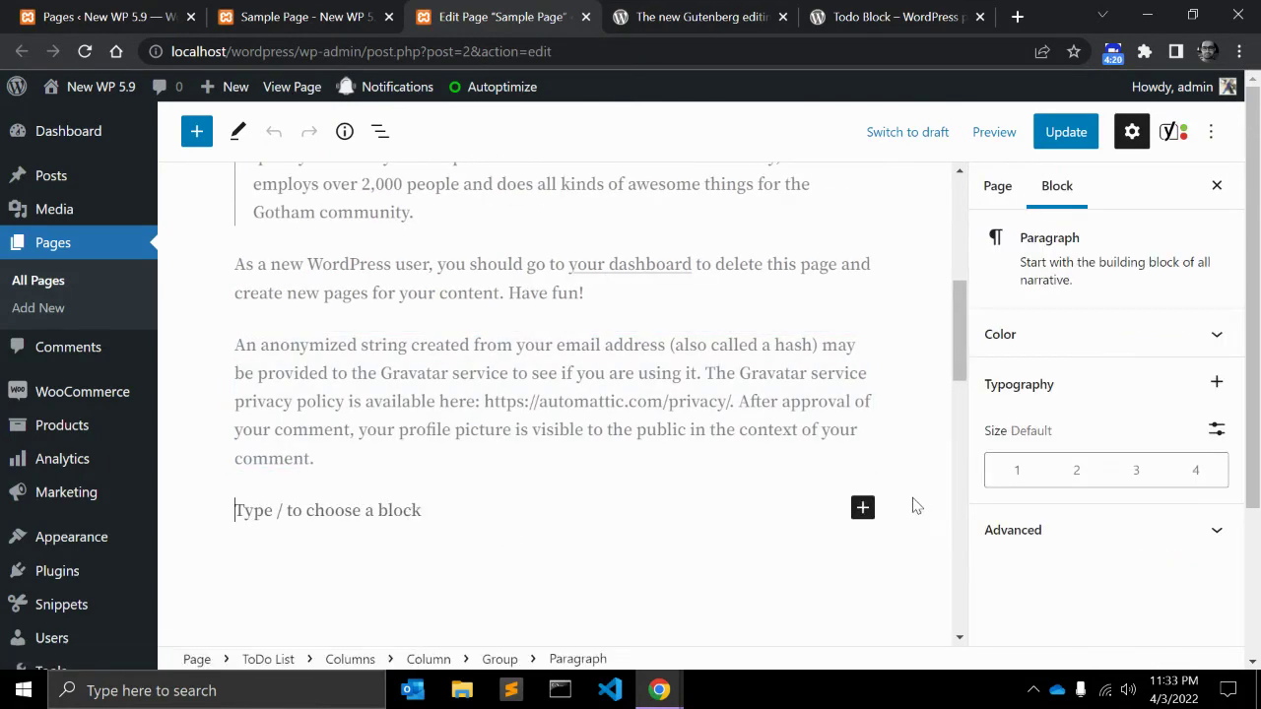
left_click(863, 510)
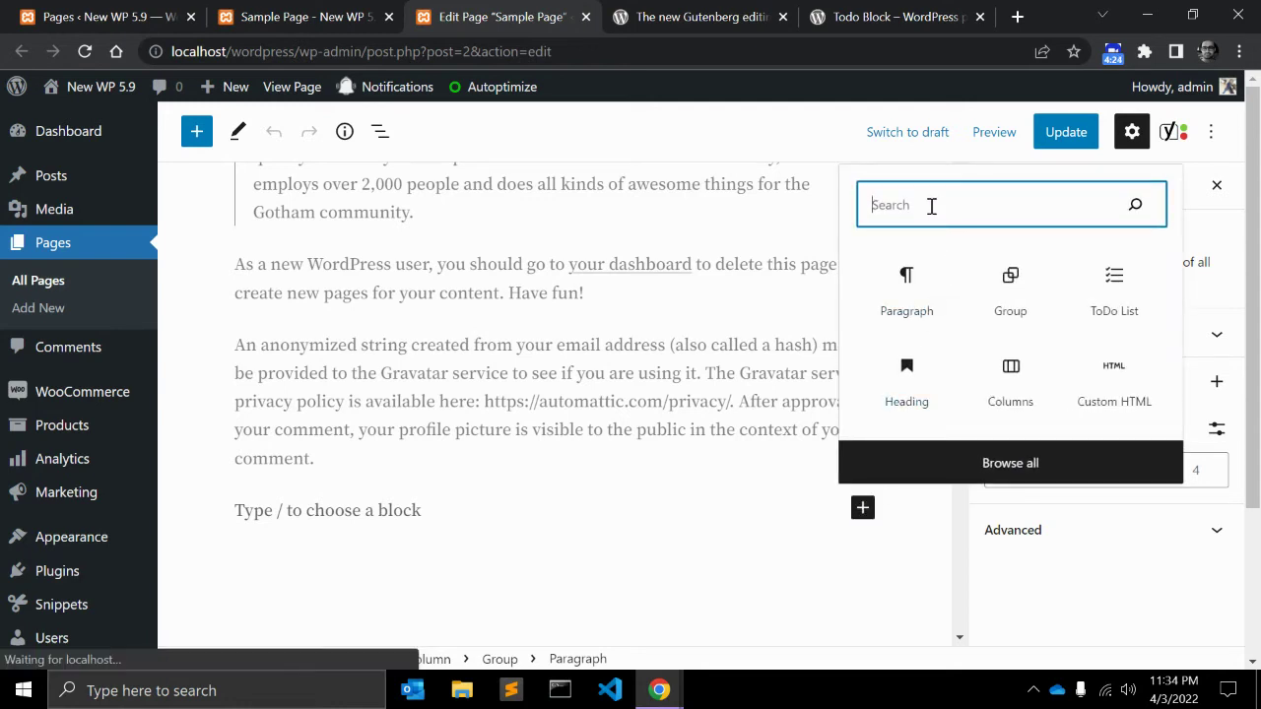
type("to")
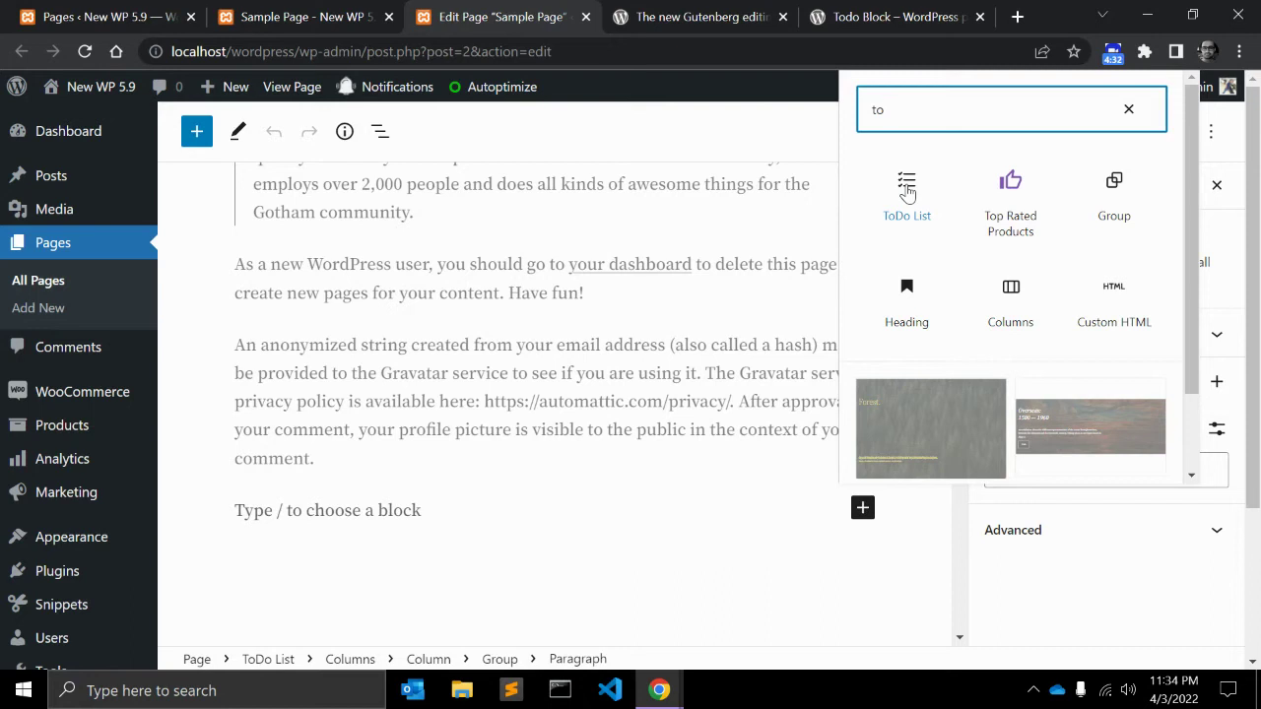
left_click(906, 192)
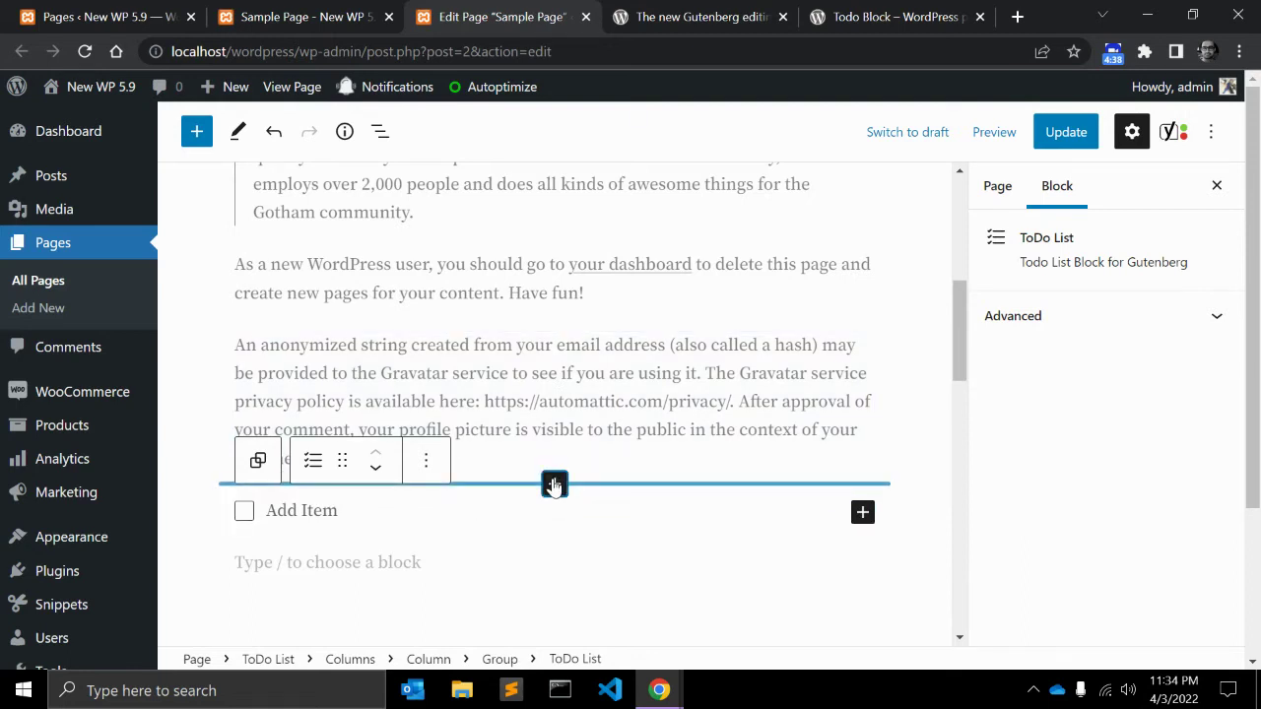
- Add a heading reading "My List" above the to-do list and make its text bold and italic
left_click(554, 485)
left_click(468, 366)
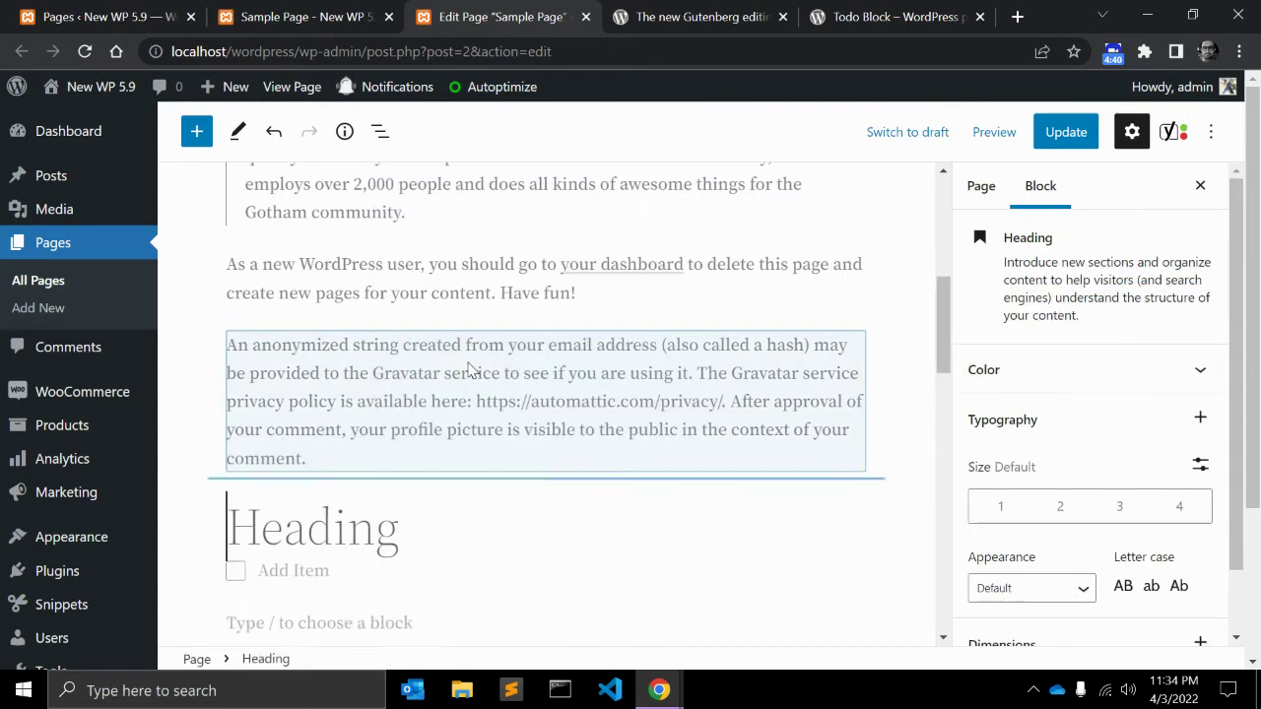
left_click(319, 528)
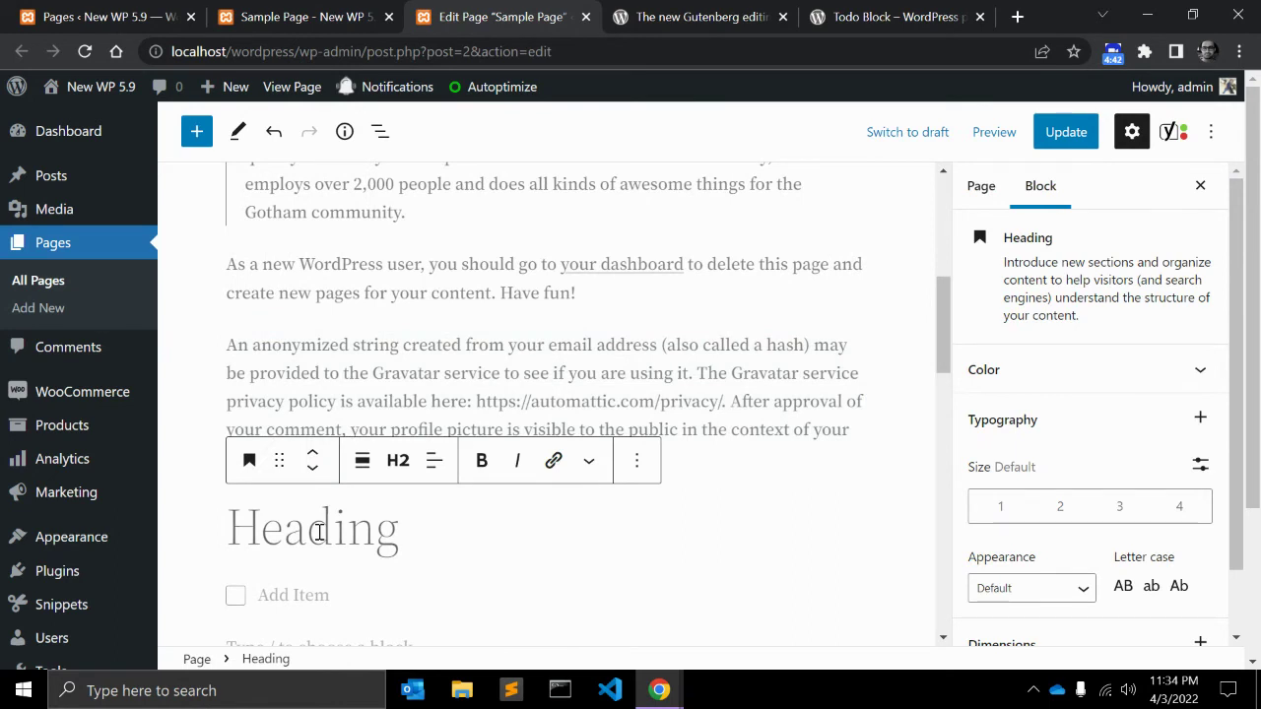
type("My List")
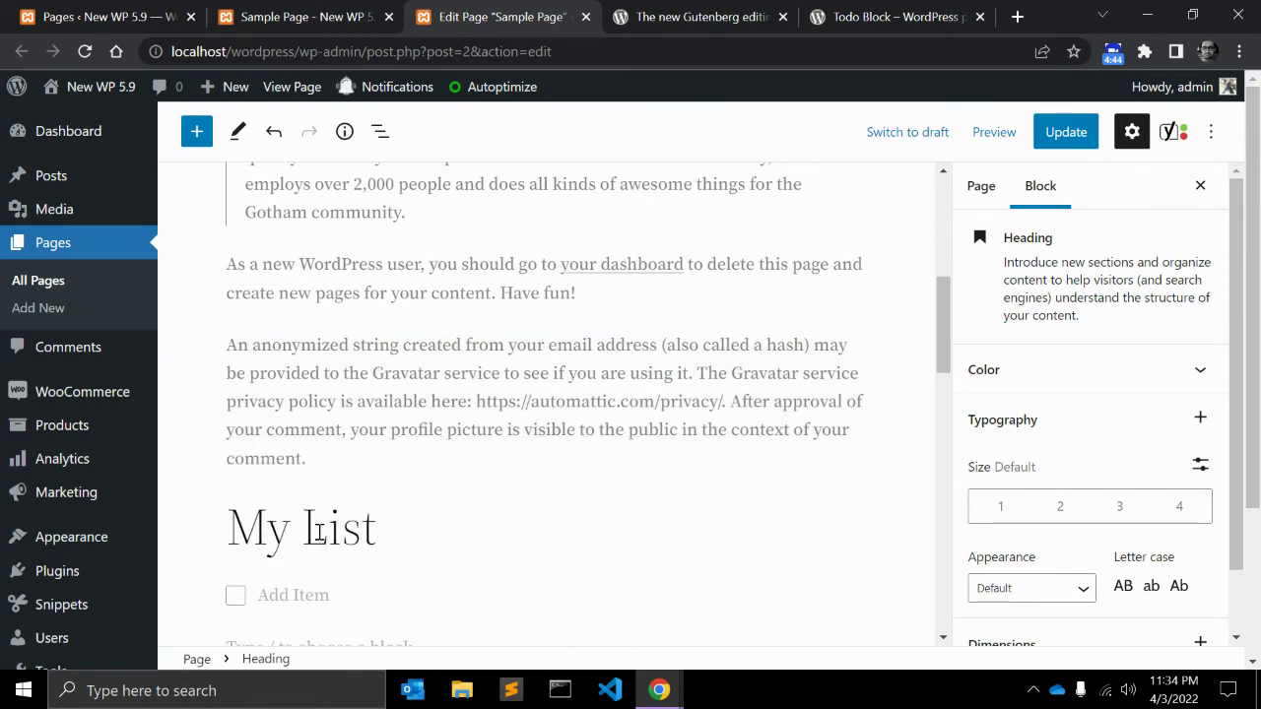
triple_click(234, 527)
key("ctrl+b")
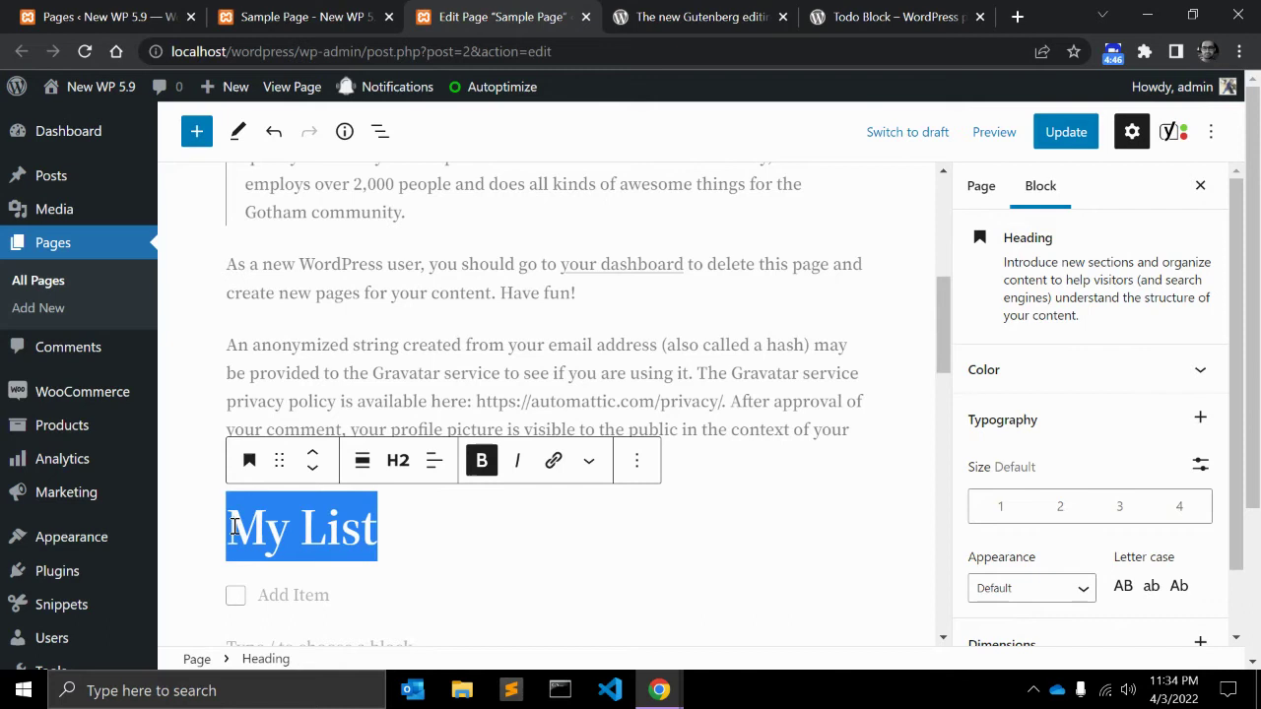
key("ctrl+i")
- Fill the to-do list with the items "Get a Beer", "Get up Early" and "Pay the mobile Bill"
scroll(268, 519, "down", 1)
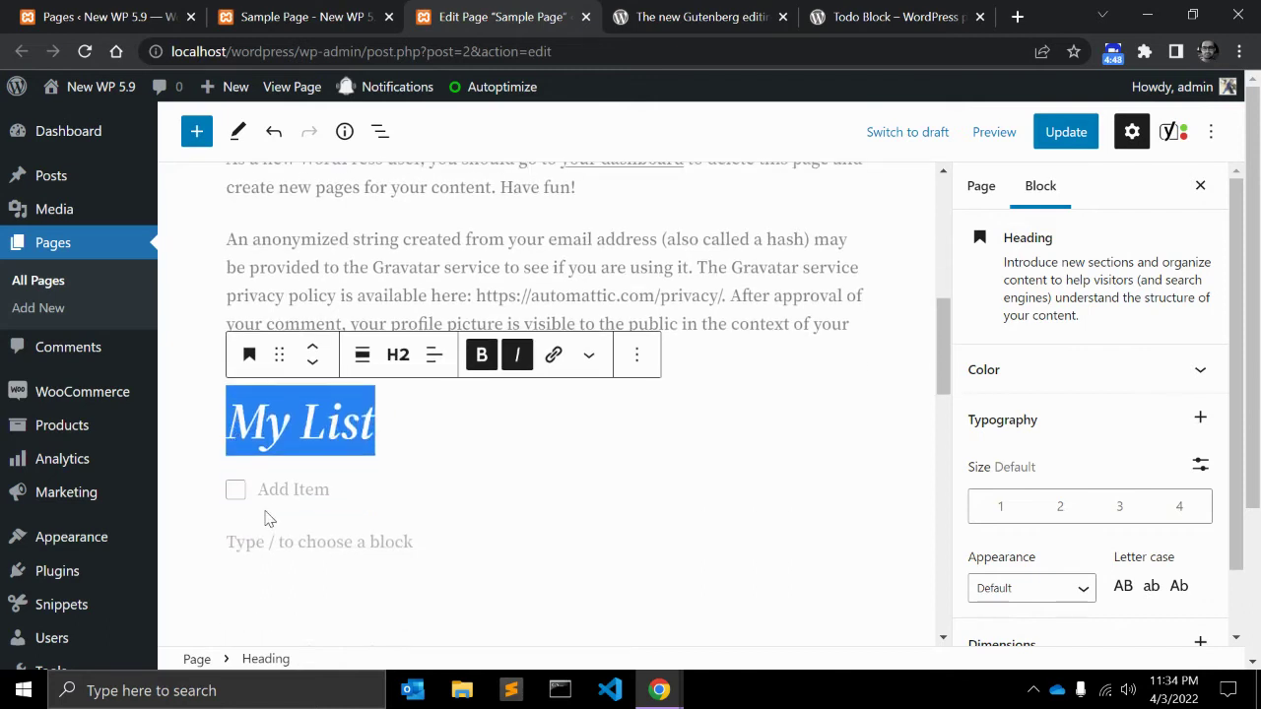
left_click(276, 497)
scroll(515, 464, "down", 1)
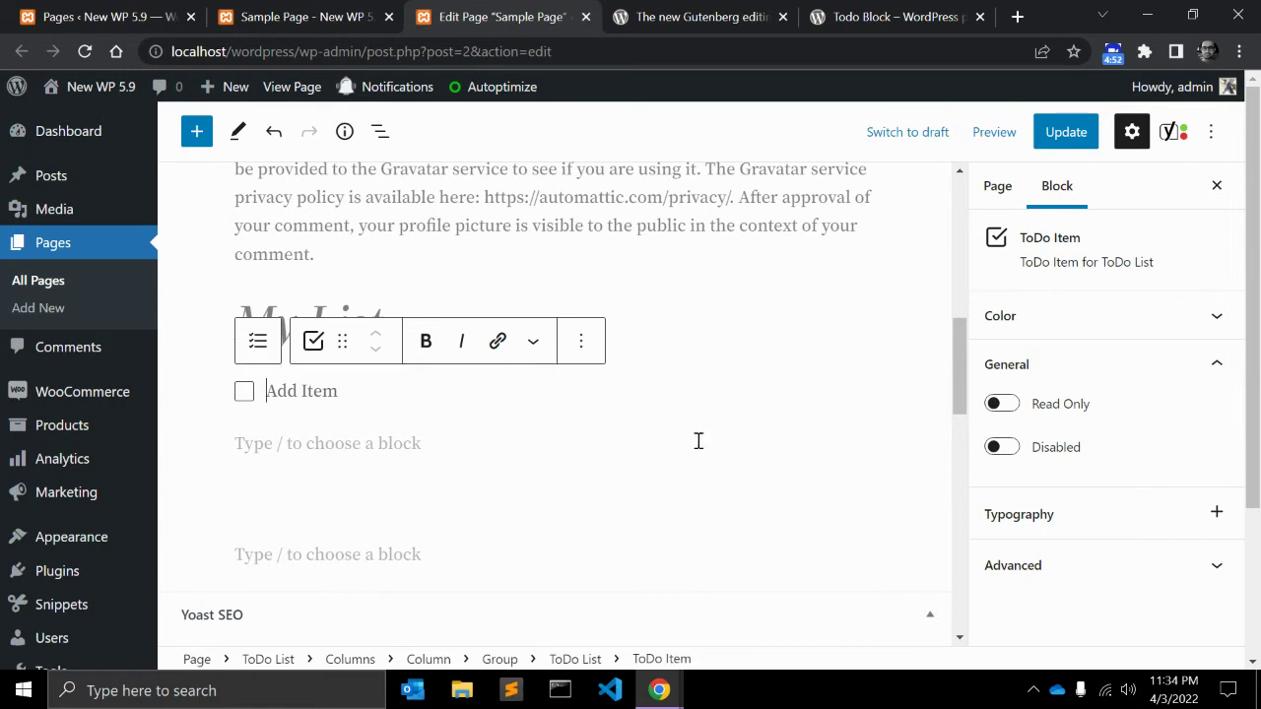
type("Get a Beer")
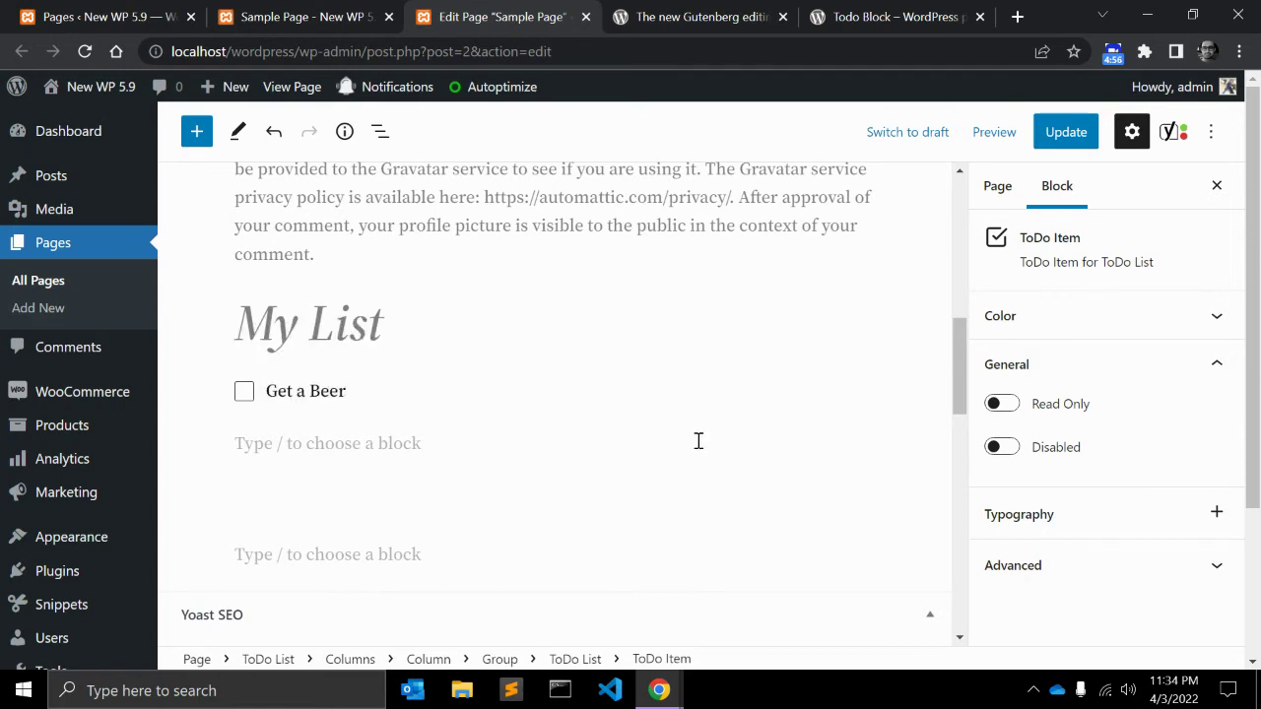
key("Return")
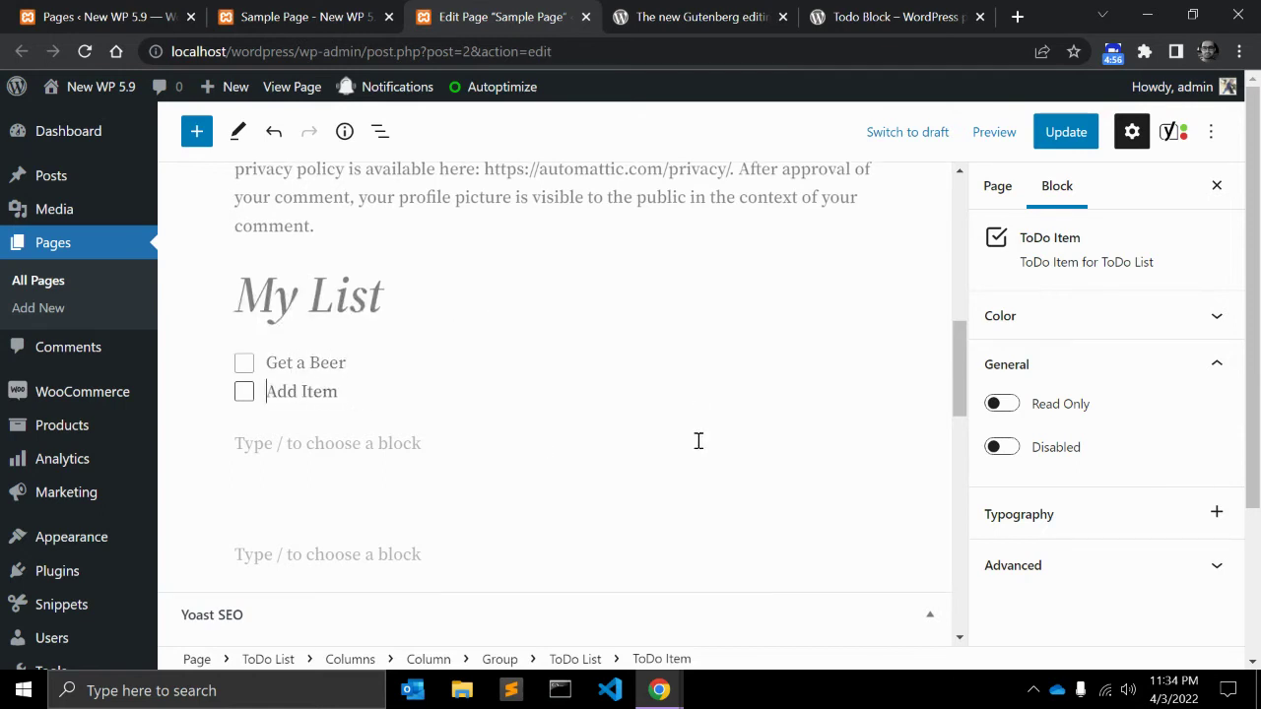
type("G")
key("BackSpace")
type("Get up Early")
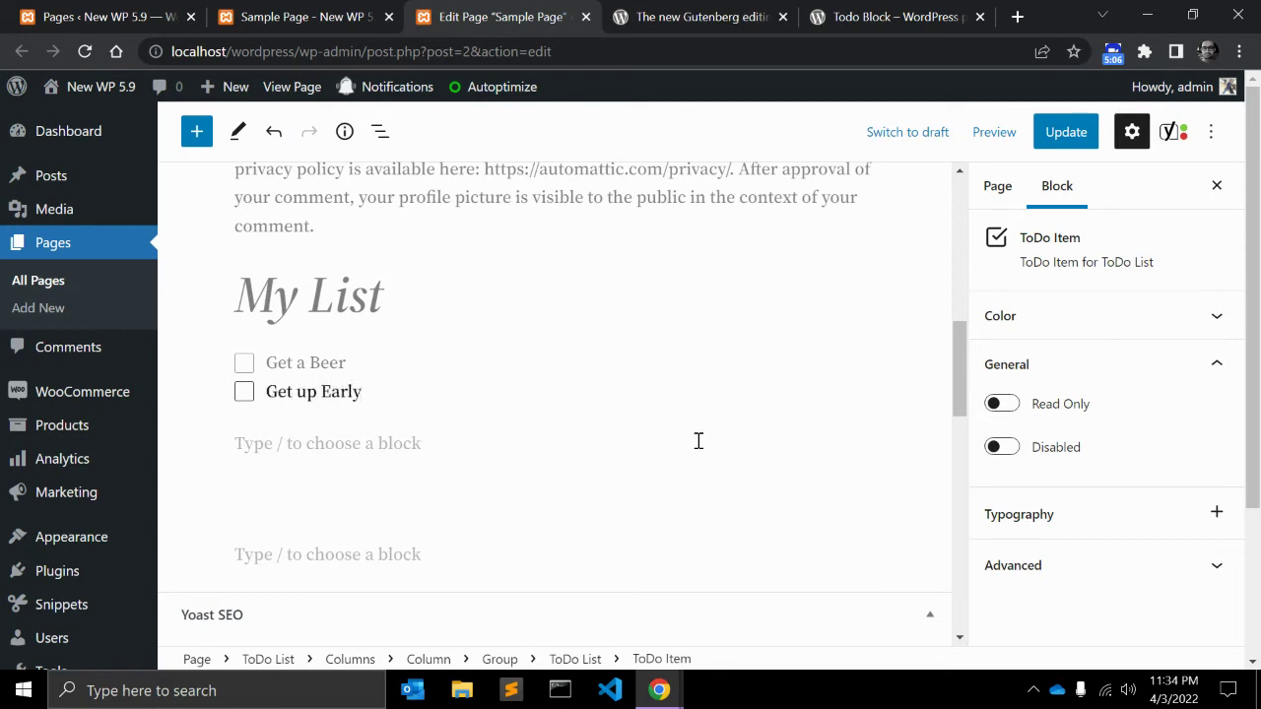
key("Return")
type("Pay the")
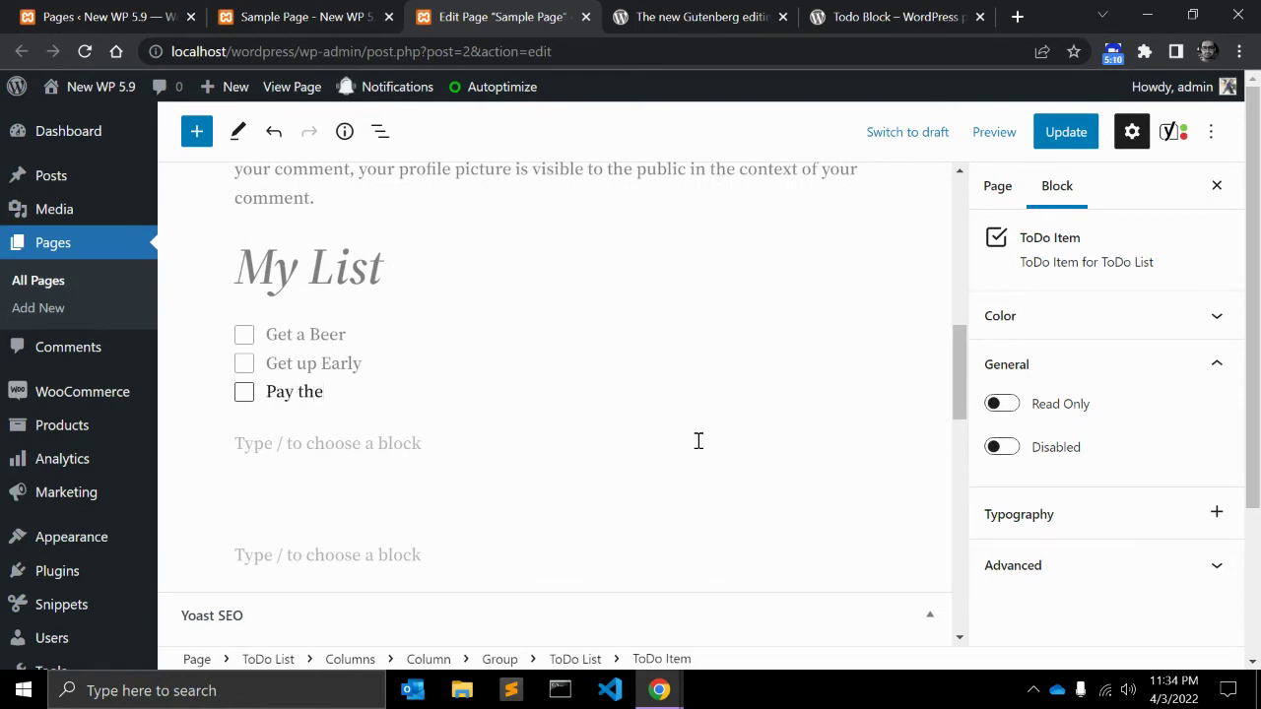
type(" mobile Bill")
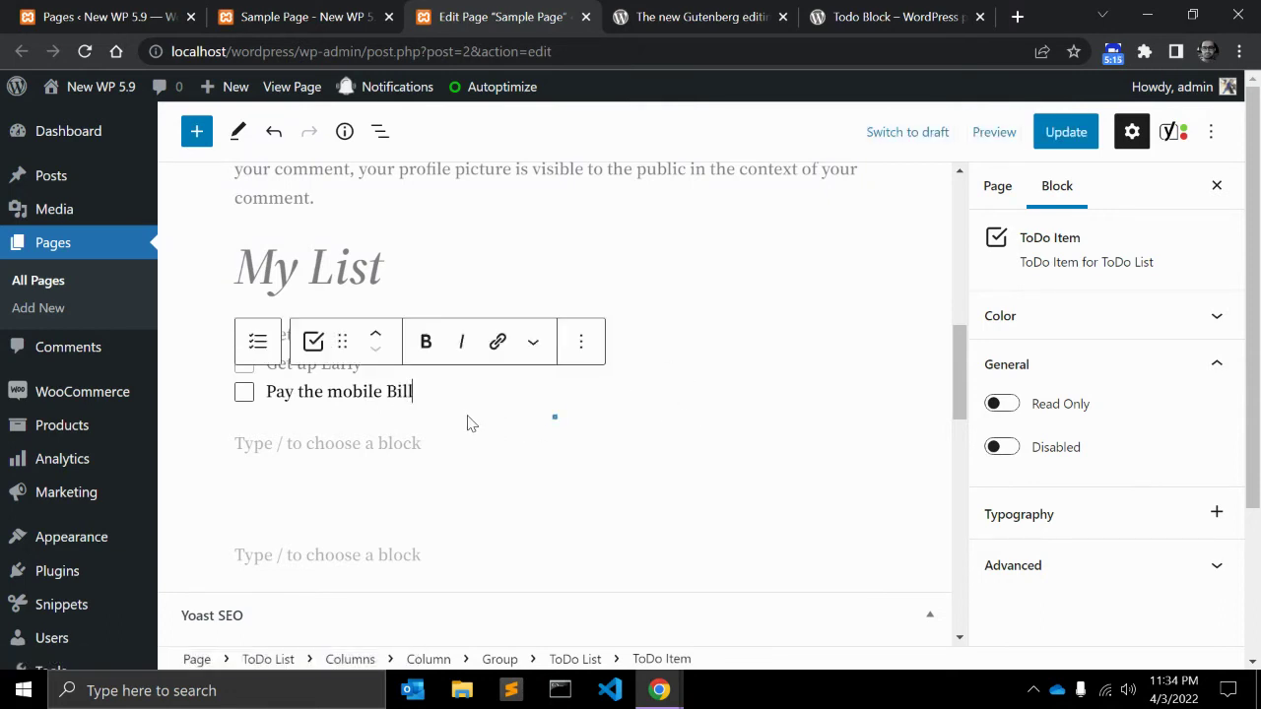
- Update the page, place the editor's browser tab before the public page's, and reload the public page to check the heading and to-do items
left_click(1066, 136)
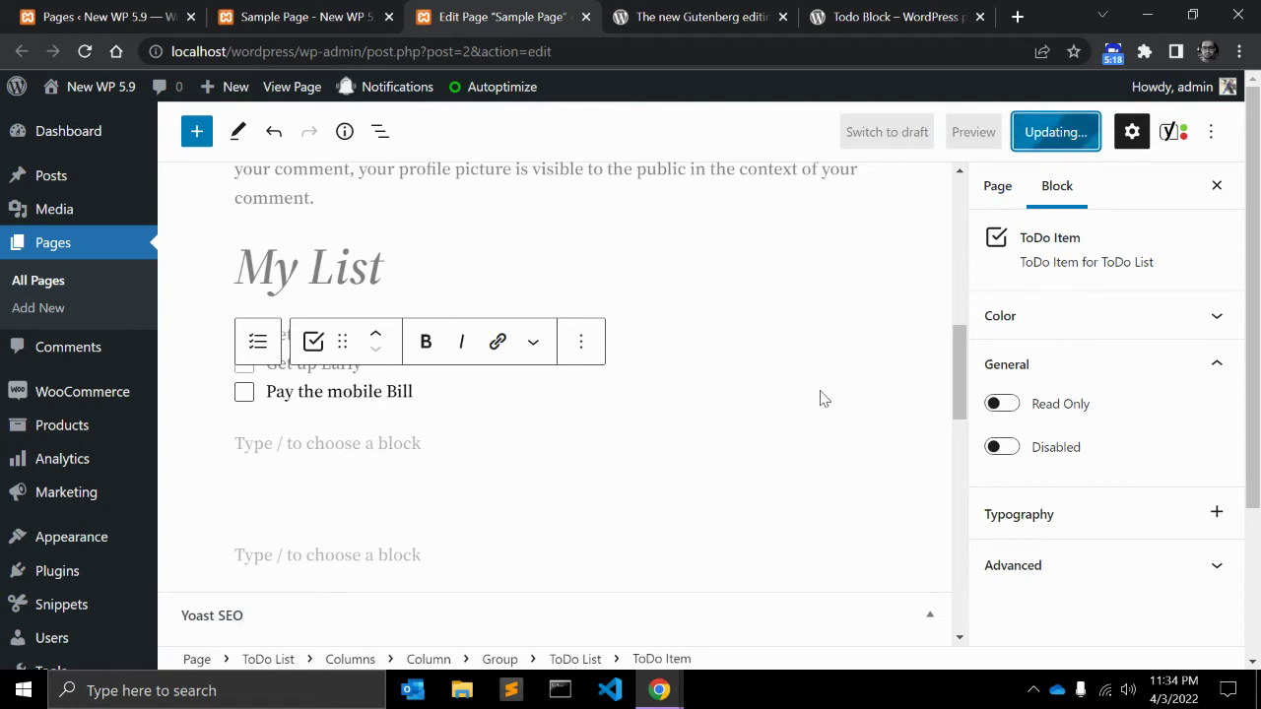
left_click_drag(329, 20, 495, 9)
left_click(308, 17)
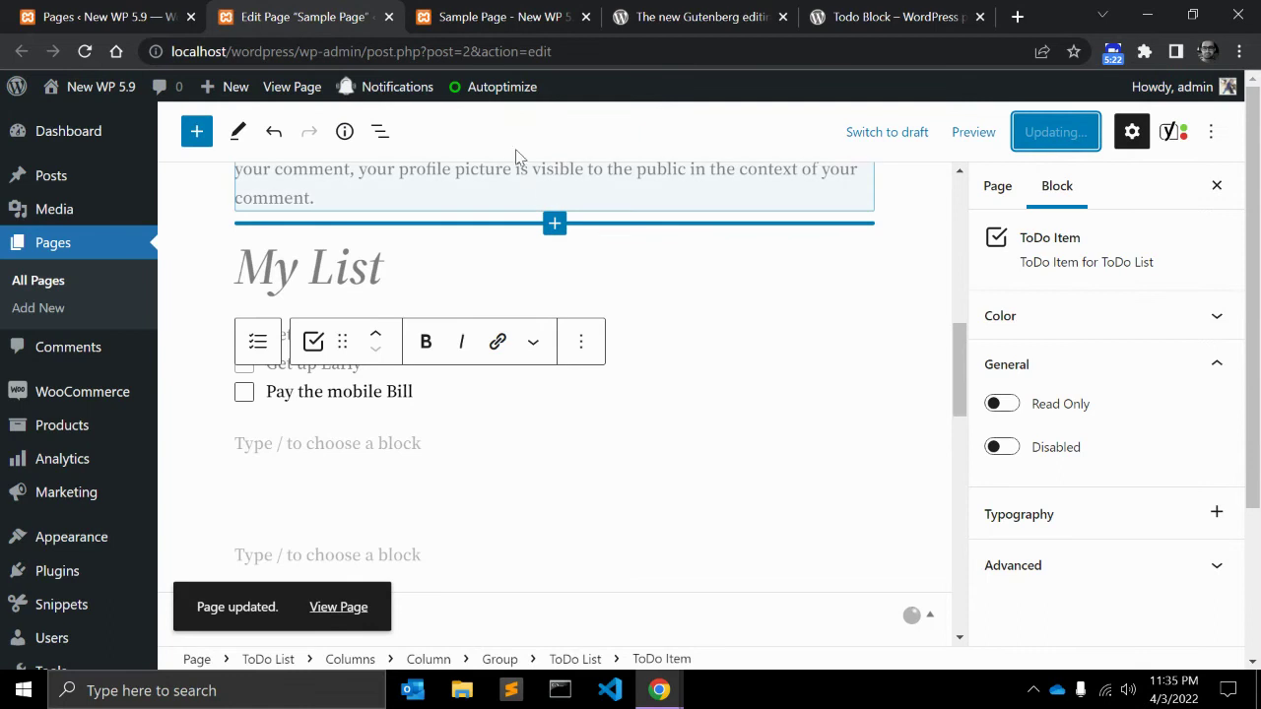
key("ctrl+Tab")
key("F5")
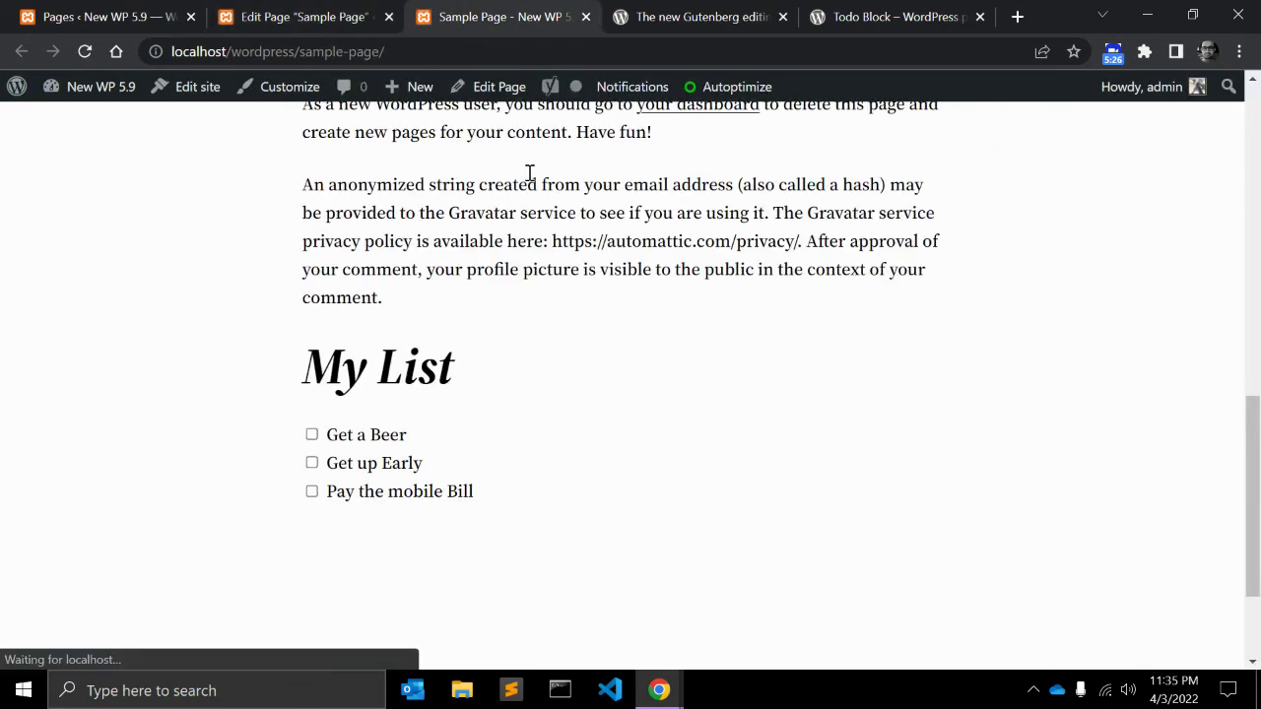
left_click_drag(311, 368, 498, 350)
left_click_drag(328, 438, 394, 427)
left_click(392, 430)
- Mark the "Get up Early" item as done in the editor, update the page and reload its public version
key("ctrl+shift+Tab")
scroll(410, 370, "down", 2)
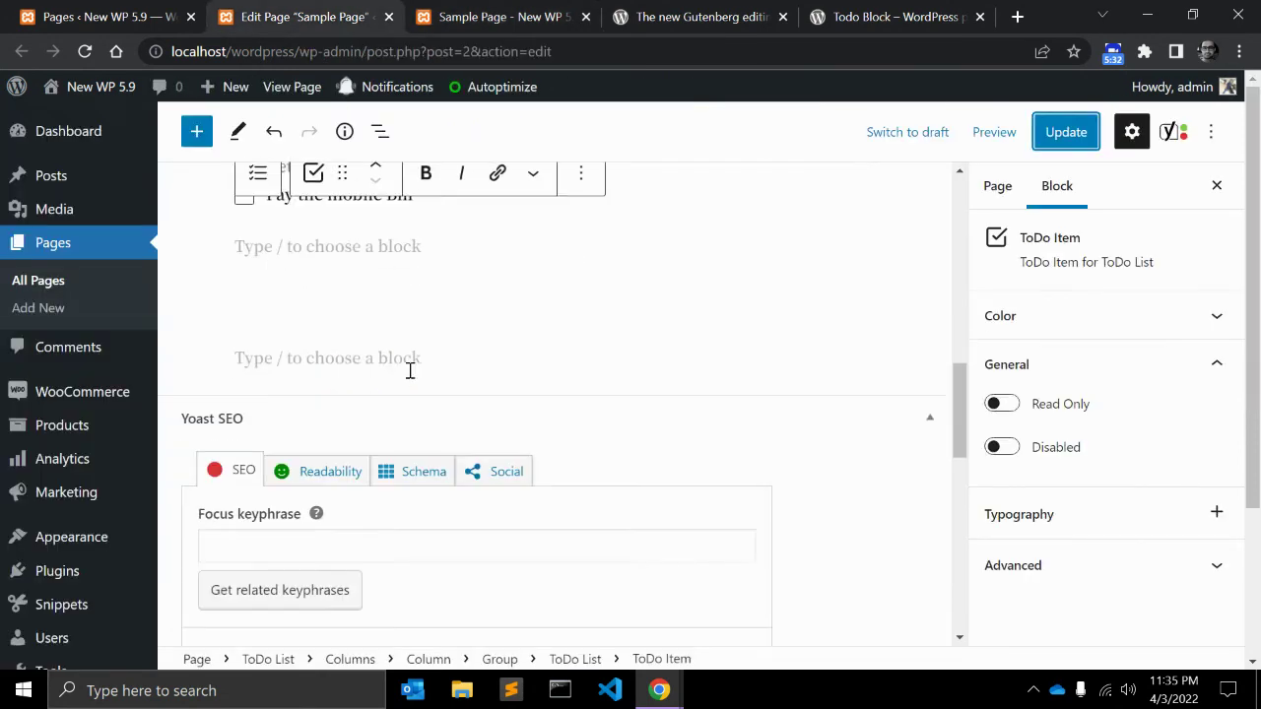
scroll(410, 369, "up", 2)
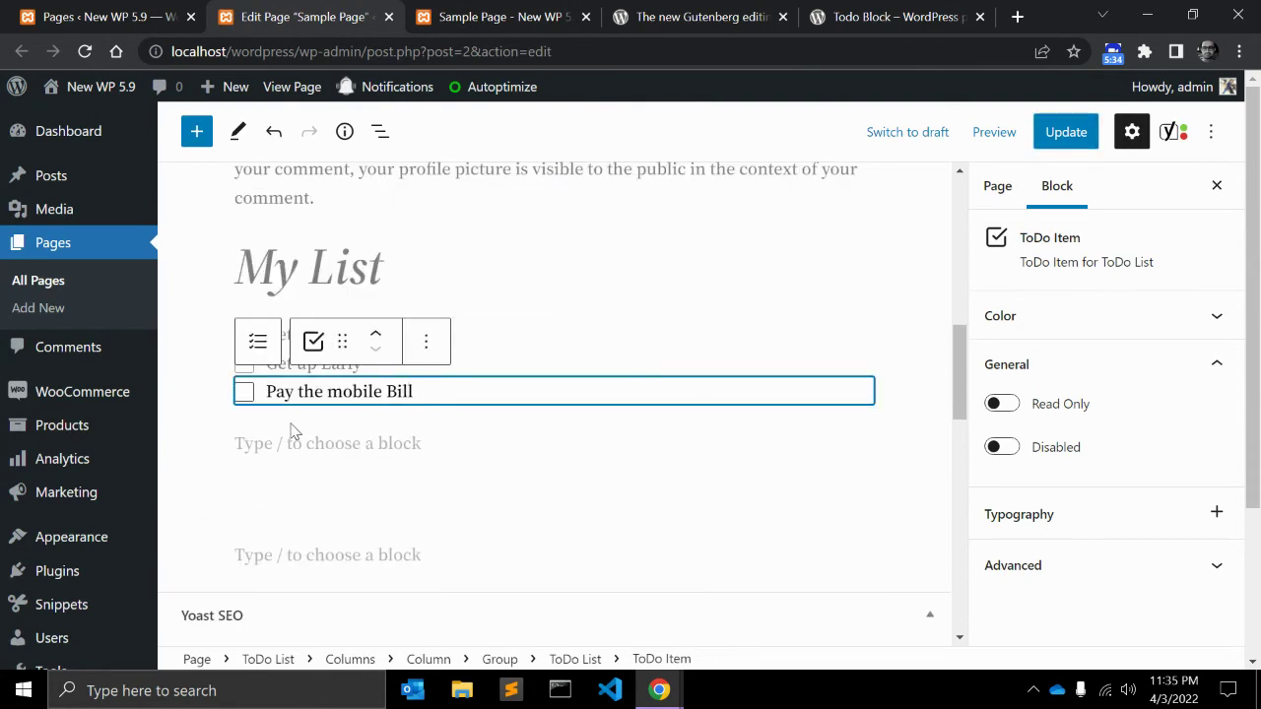
left_click(245, 368)
left_click(245, 365)
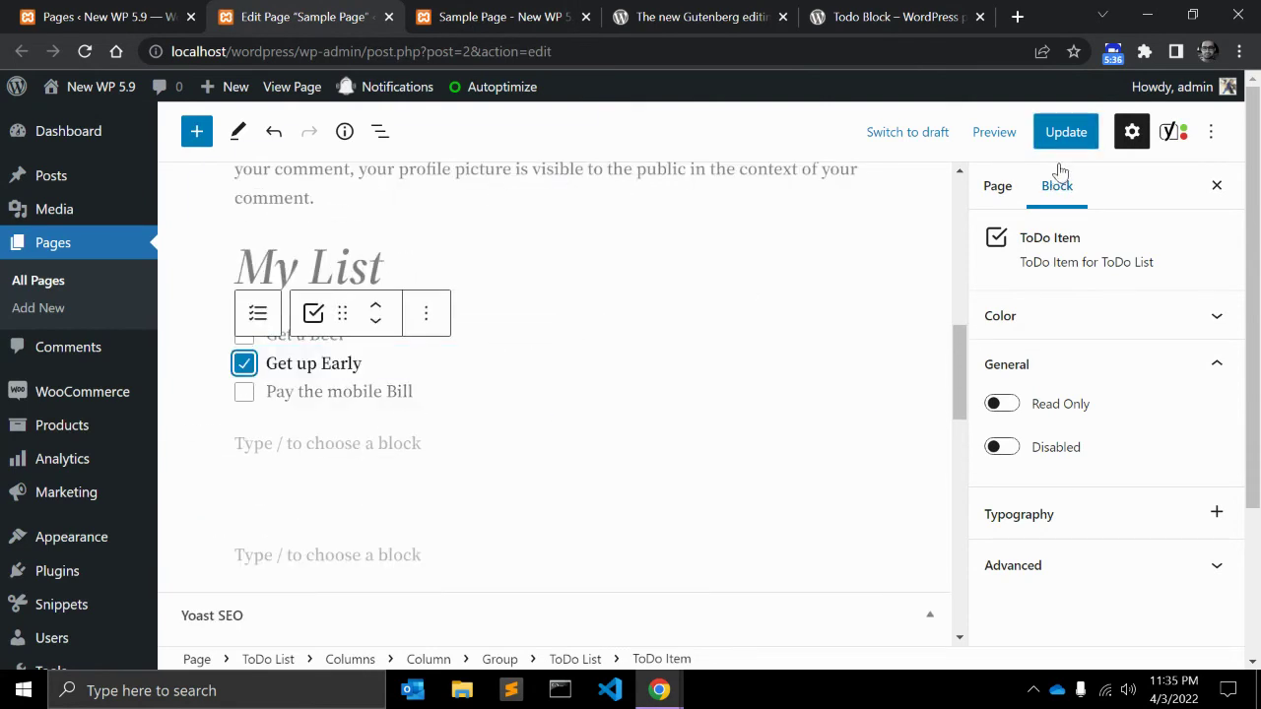
left_click(1054, 132)
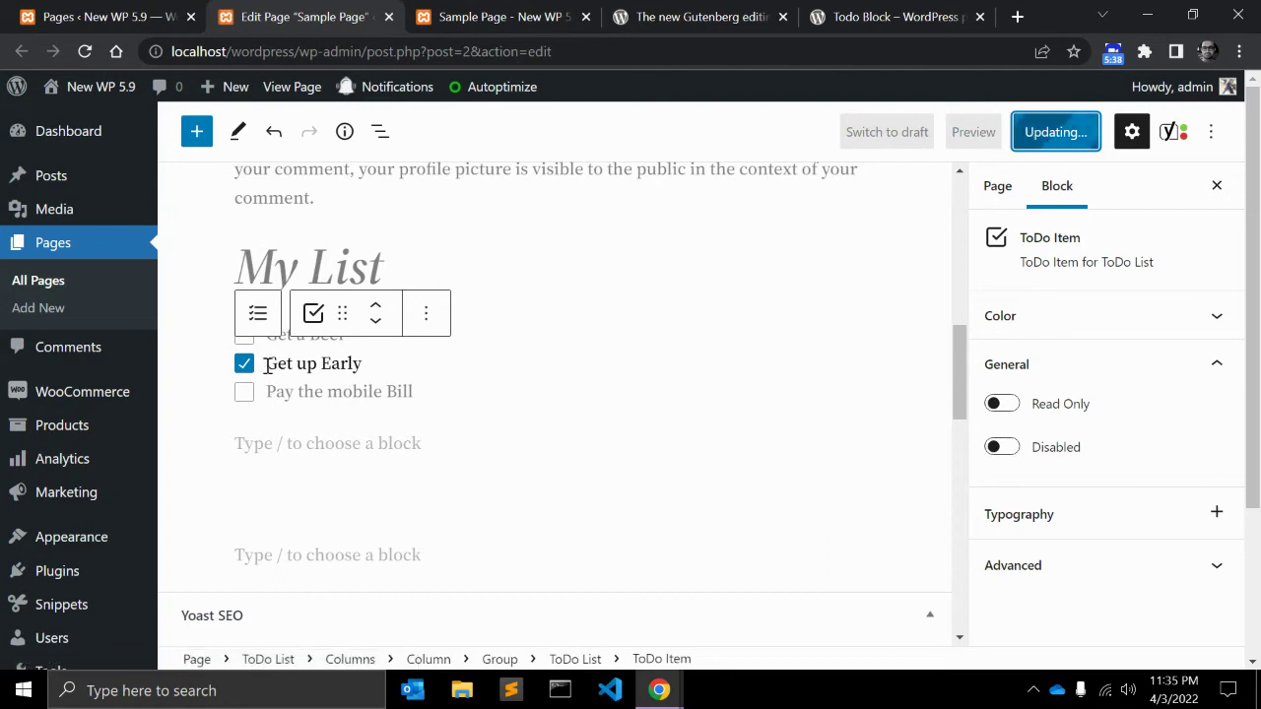
key("ctrl+Tab")
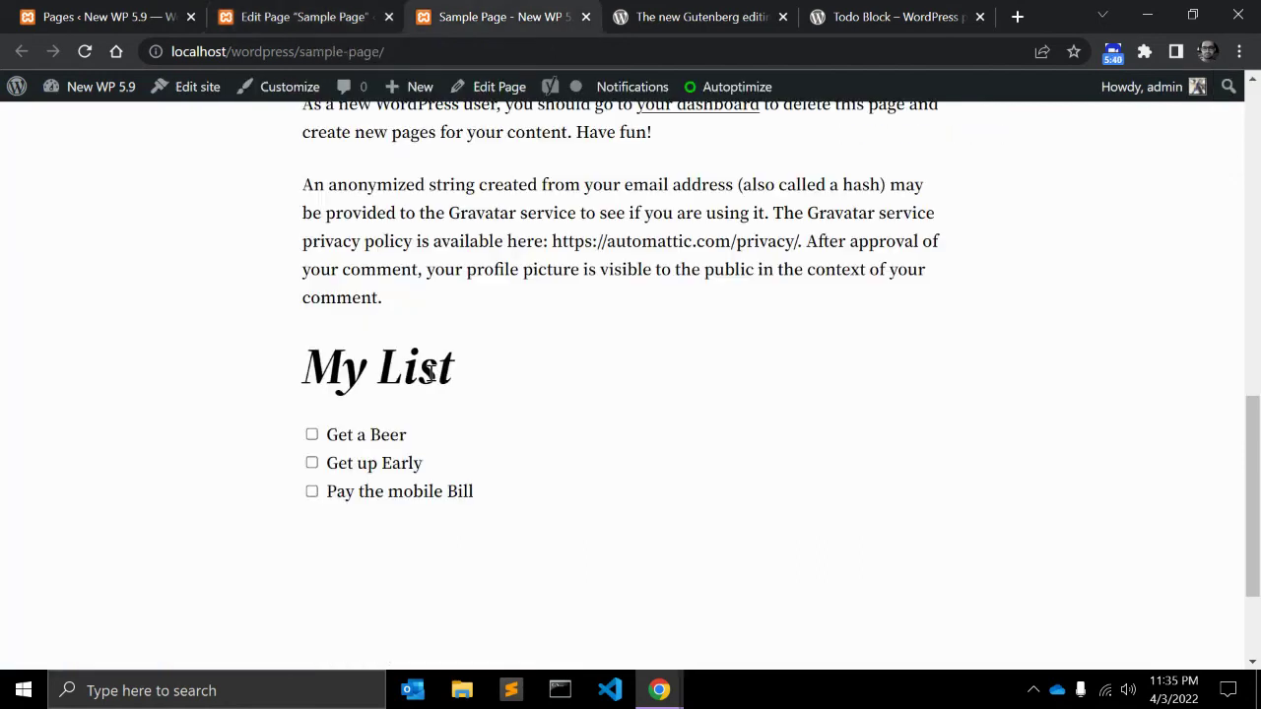
key("F5")
- Back in the page editor, apply strikethrough to the whole text of the "Get up Early" item
key("ctrl+shift+Tab")
left_click(363, 370)
key("Escape")
left_click(269, 377)
key("shift+End")
key("Left")
key("shift+End")
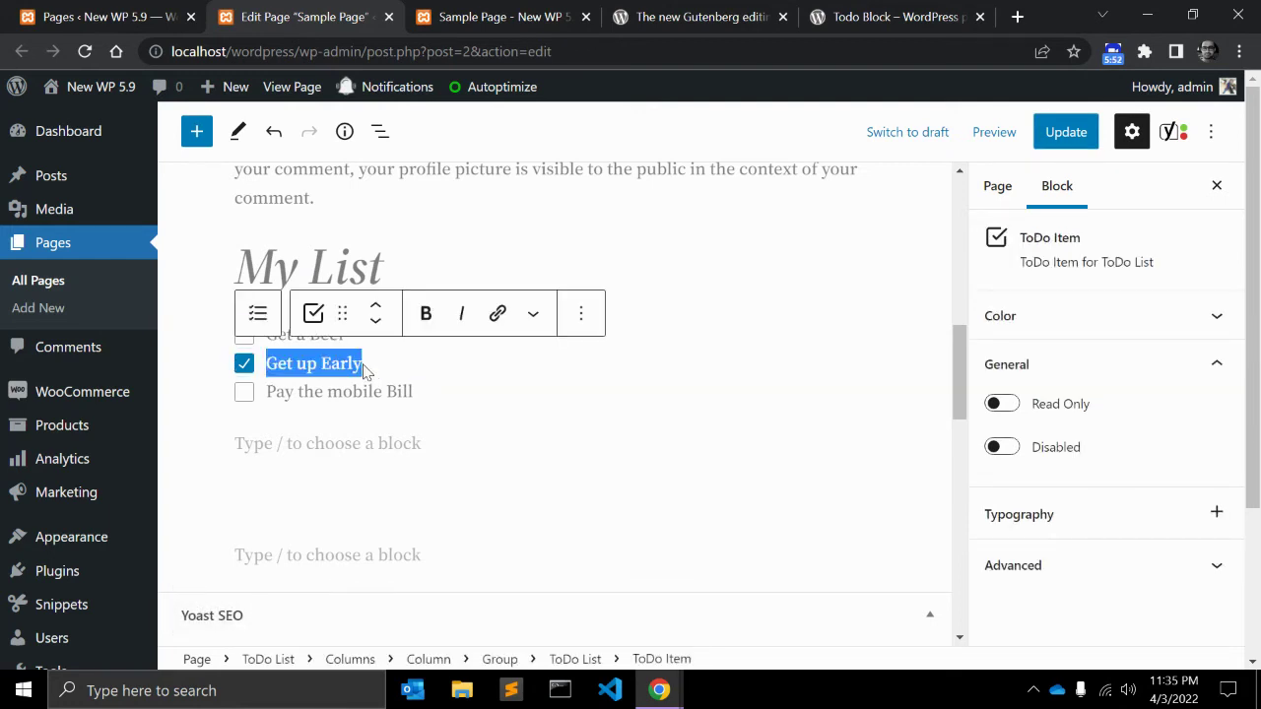
left_click(533, 315)
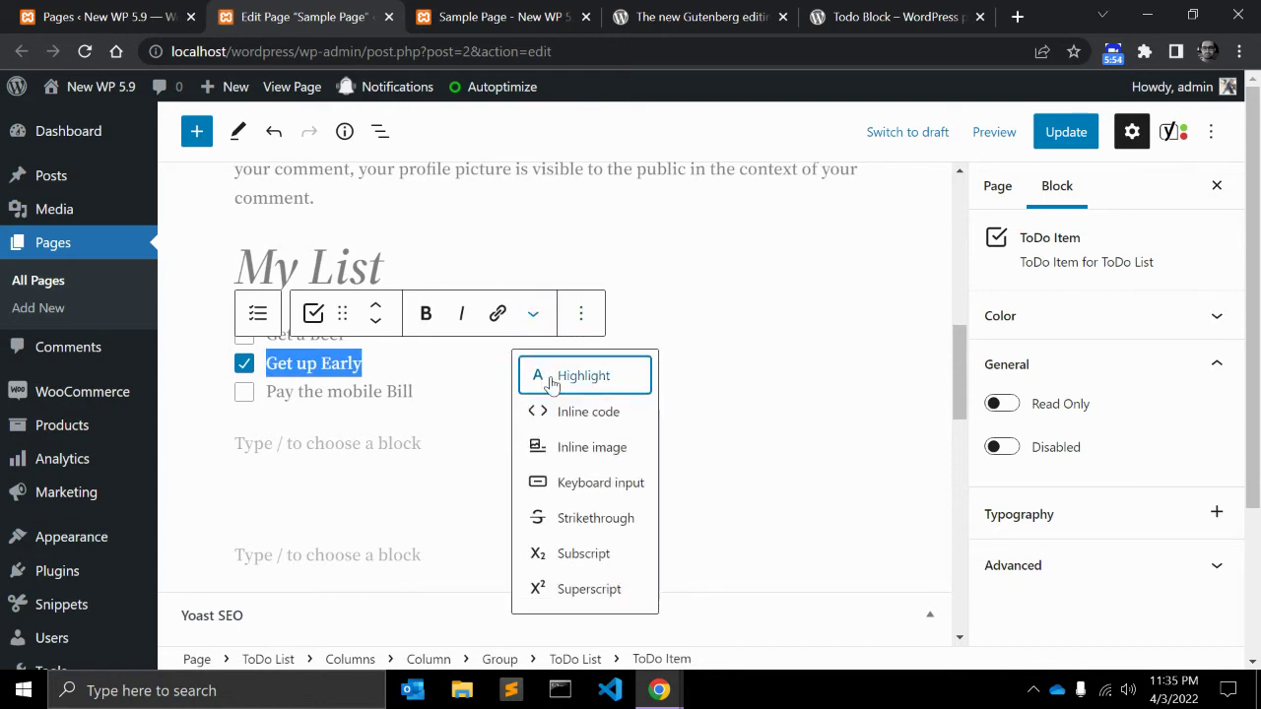
left_click(581, 527)
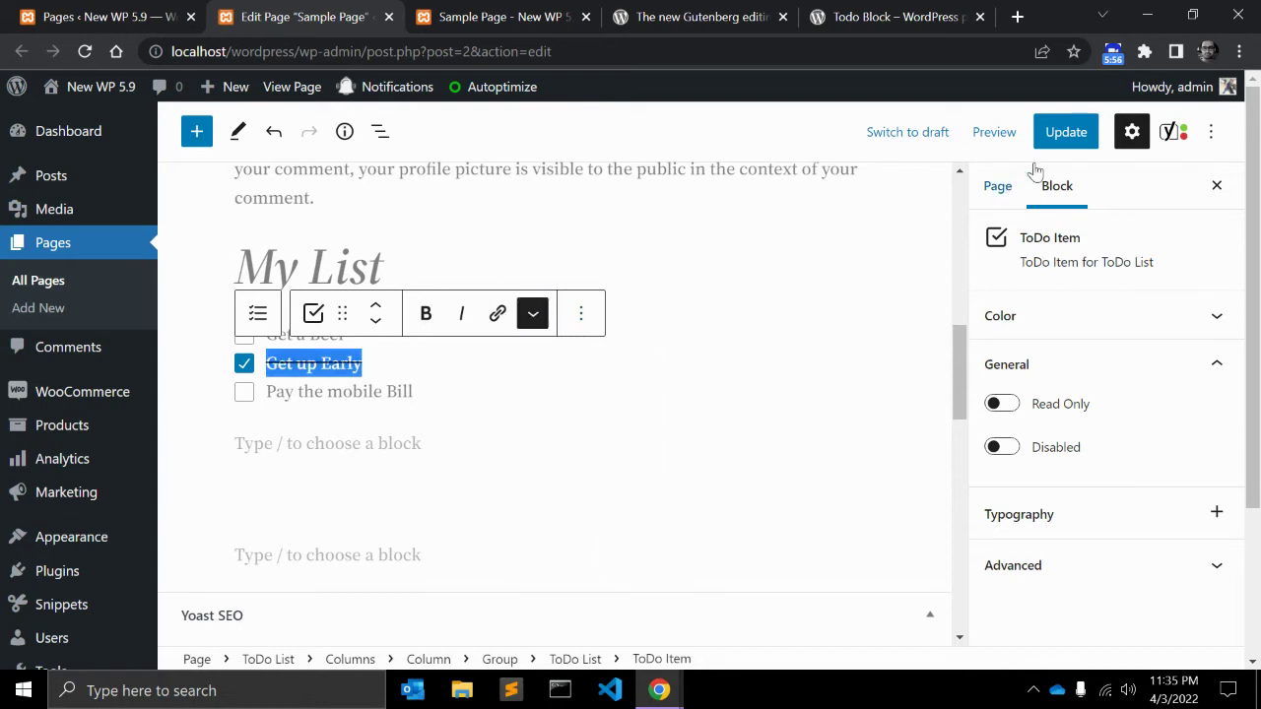
- Update the page, reload its public version to check the struck-through "Get up Early" item, and return to the editor
left_click(1062, 134)
left_click(497, 24)
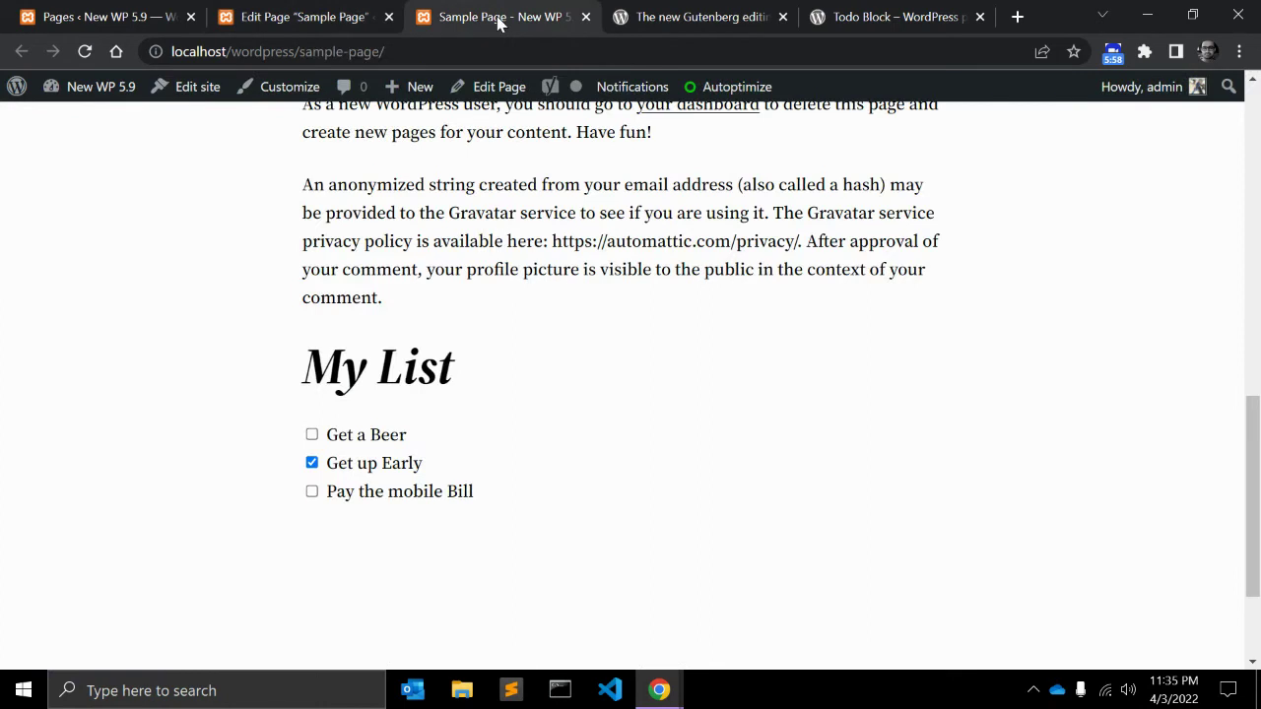
key("F5")
key("ctrl+shift+Tab")
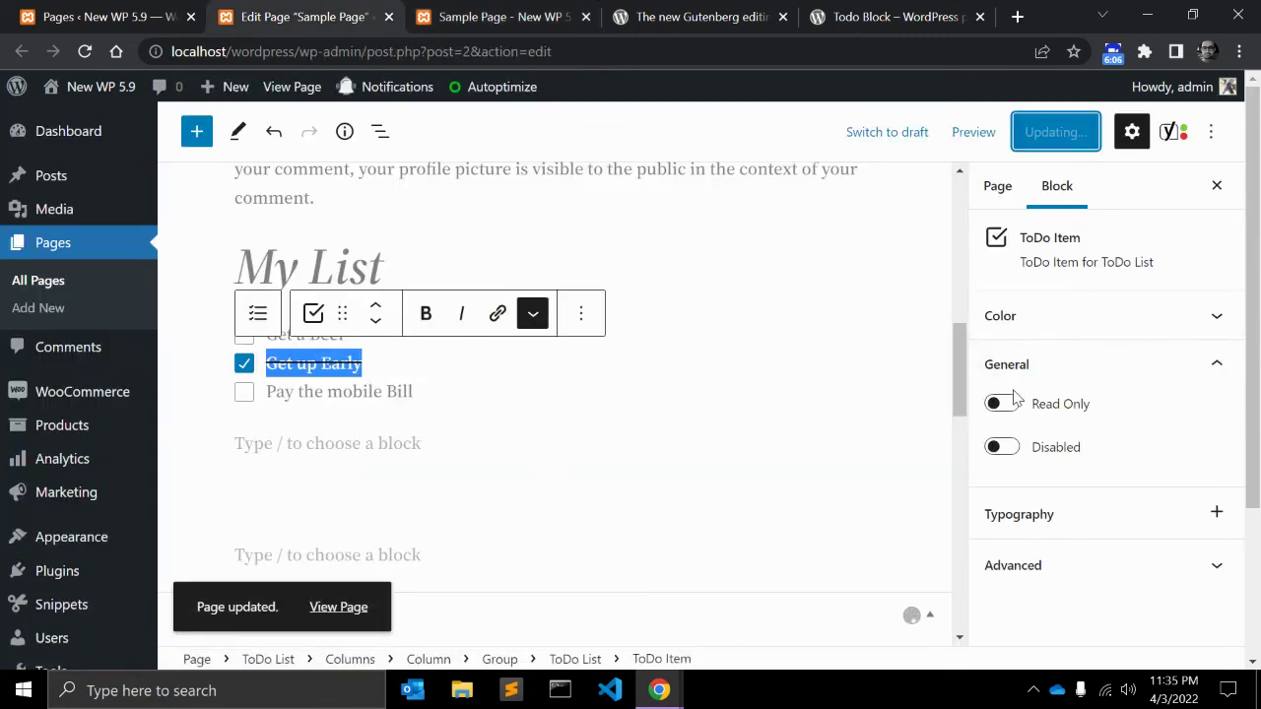
- Save the "Get up Early" item as Disabled, and also turn on Disabled for the "Pay the mobile Bill" item
left_click(1061, 458)
left_click(1061, 455)
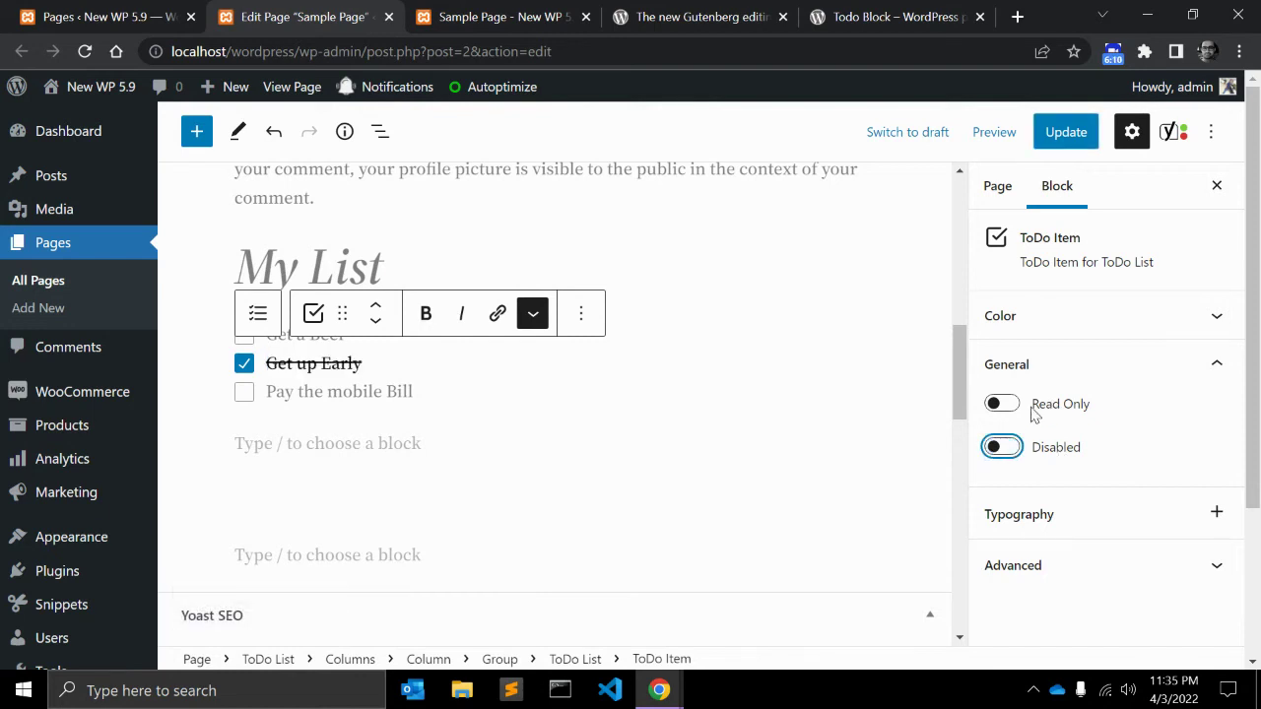
left_click(1041, 450)
key("ctrl+s")
double_click(314, 393)
left_click(398, 396)
key("ctrl+a")
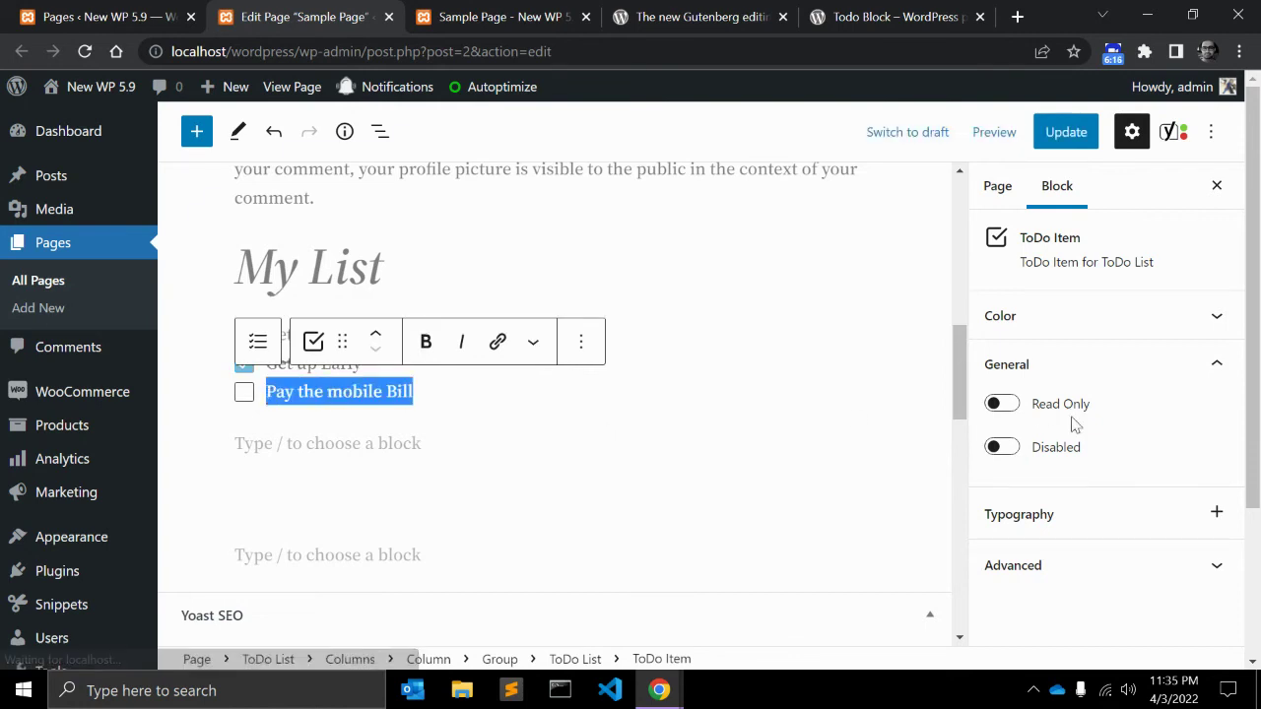
left_click(1057, 444)
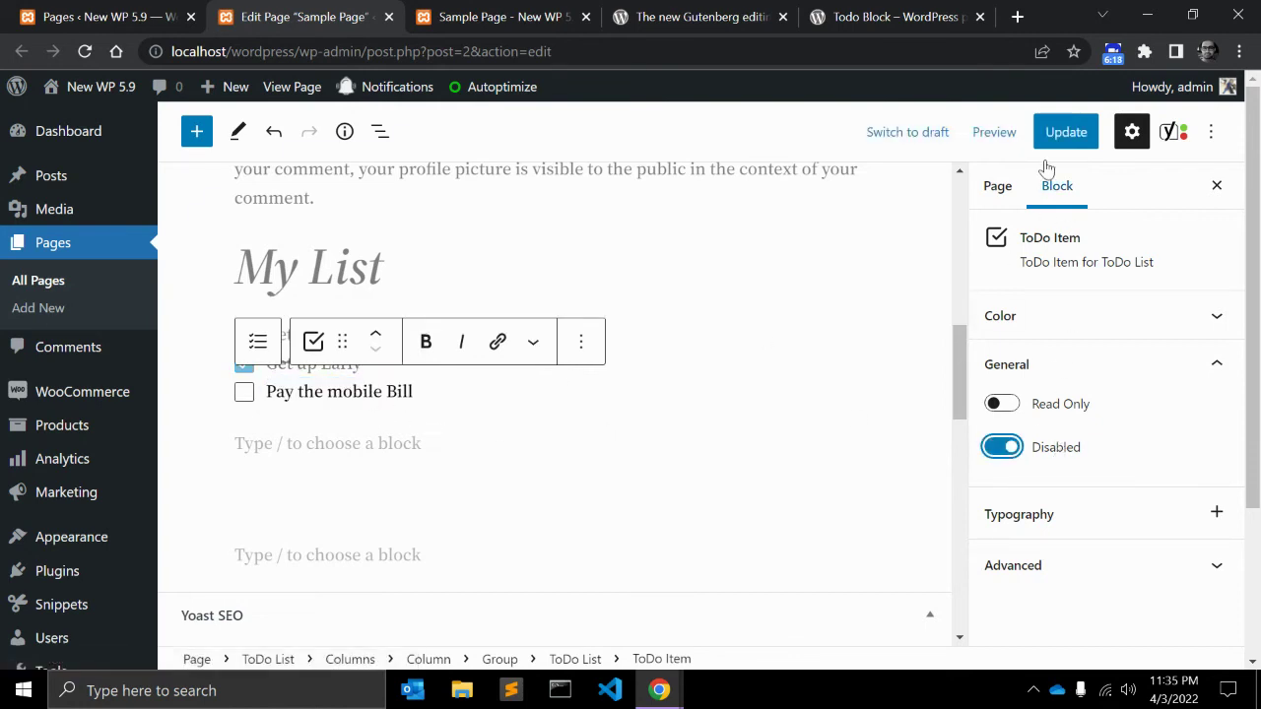
- Update the page, reload its public version to test the item checkboxes, and return to the editor
left_click(1062, 133)
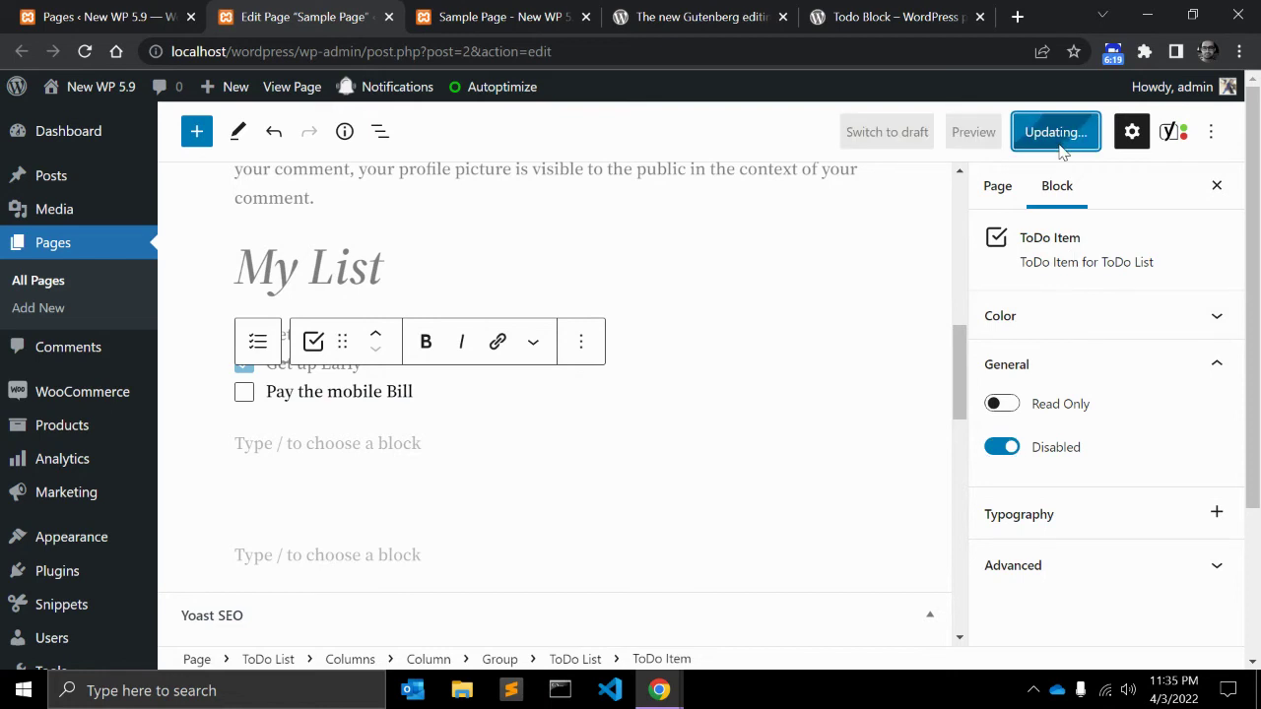
left_click(522, 22)
key("F5")
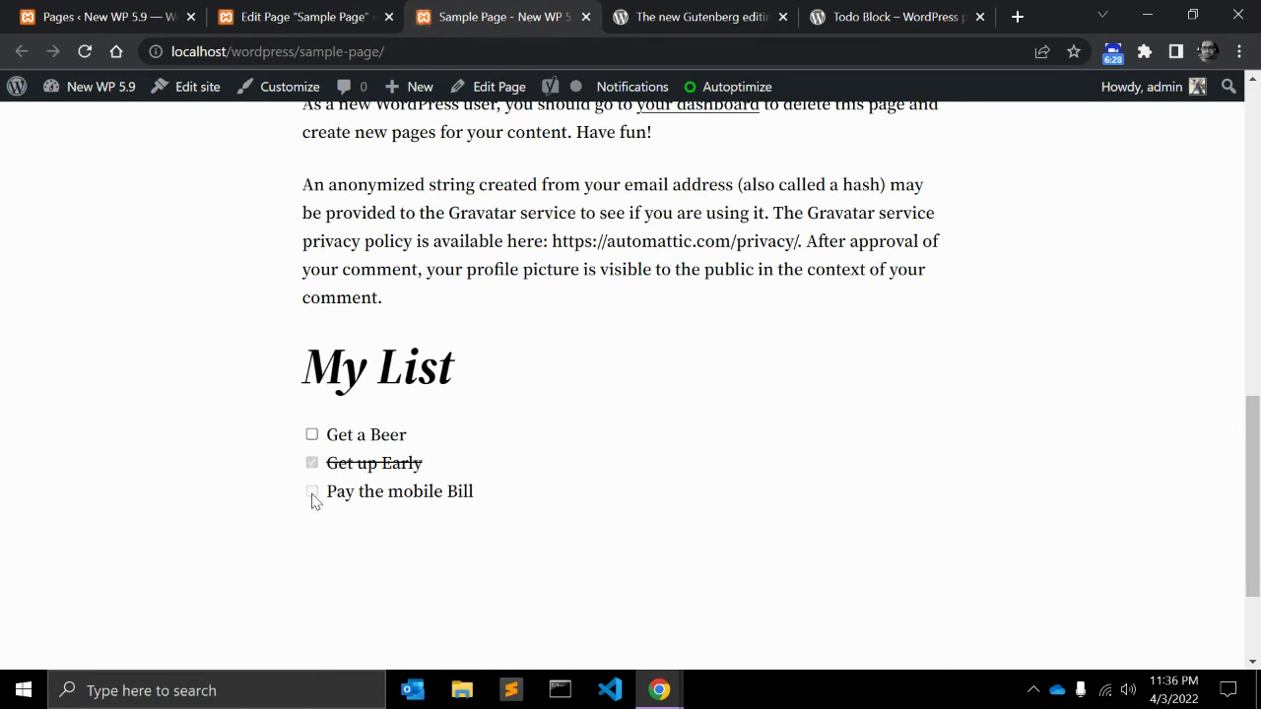
left_click(312, 436)
key("ctrl+shift+Tab")
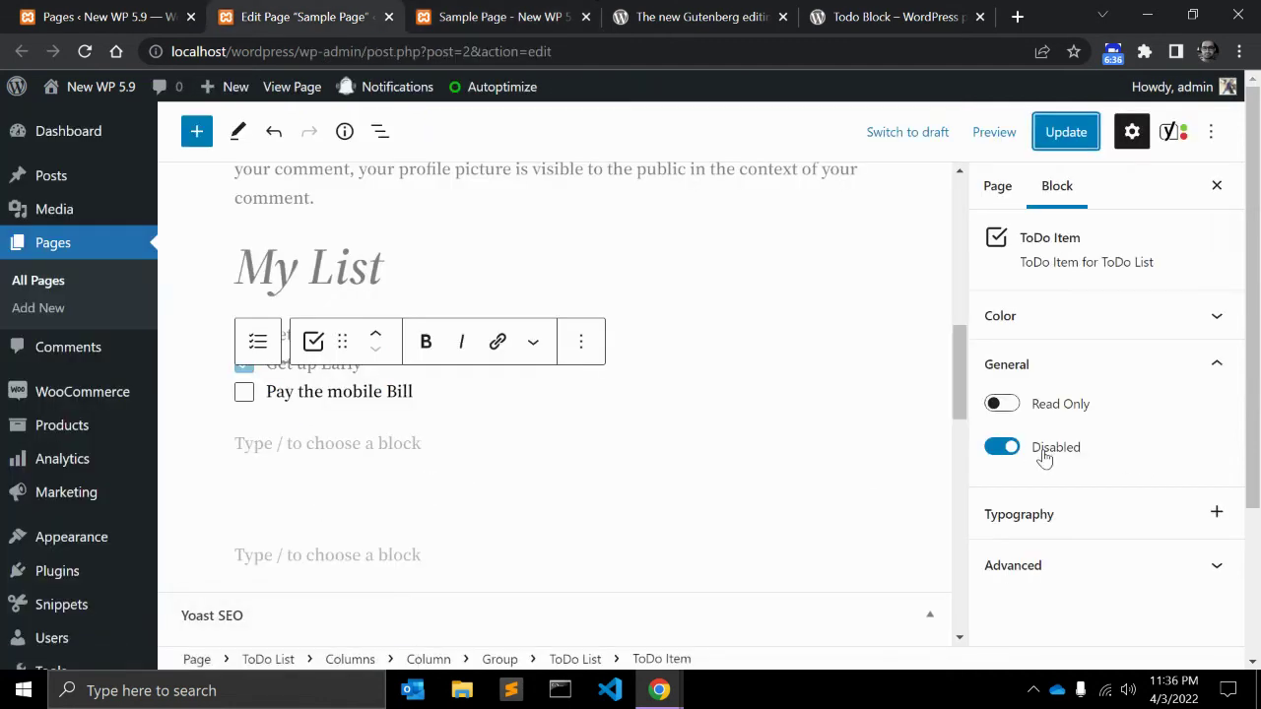
- Give the "Pay the mobile Bill" item a red background and white text
left_click(414, 391)
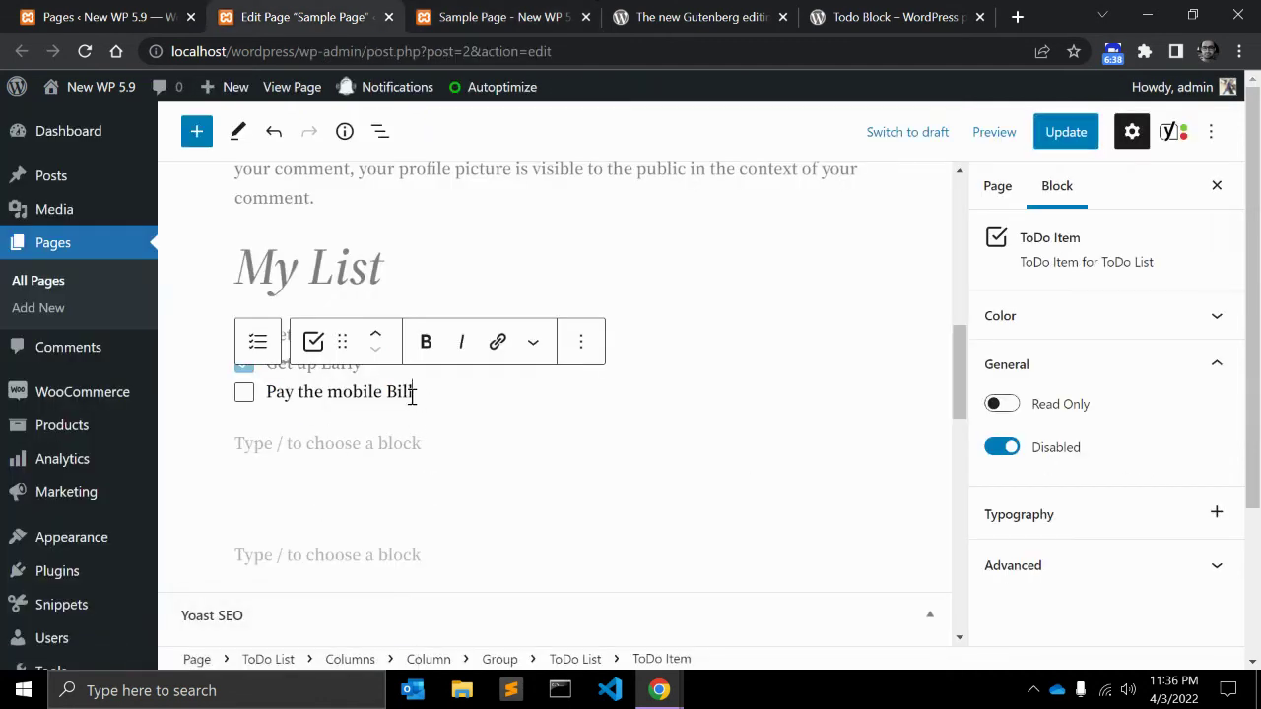
triple_click(272, 394)
left_click(1027, 315)
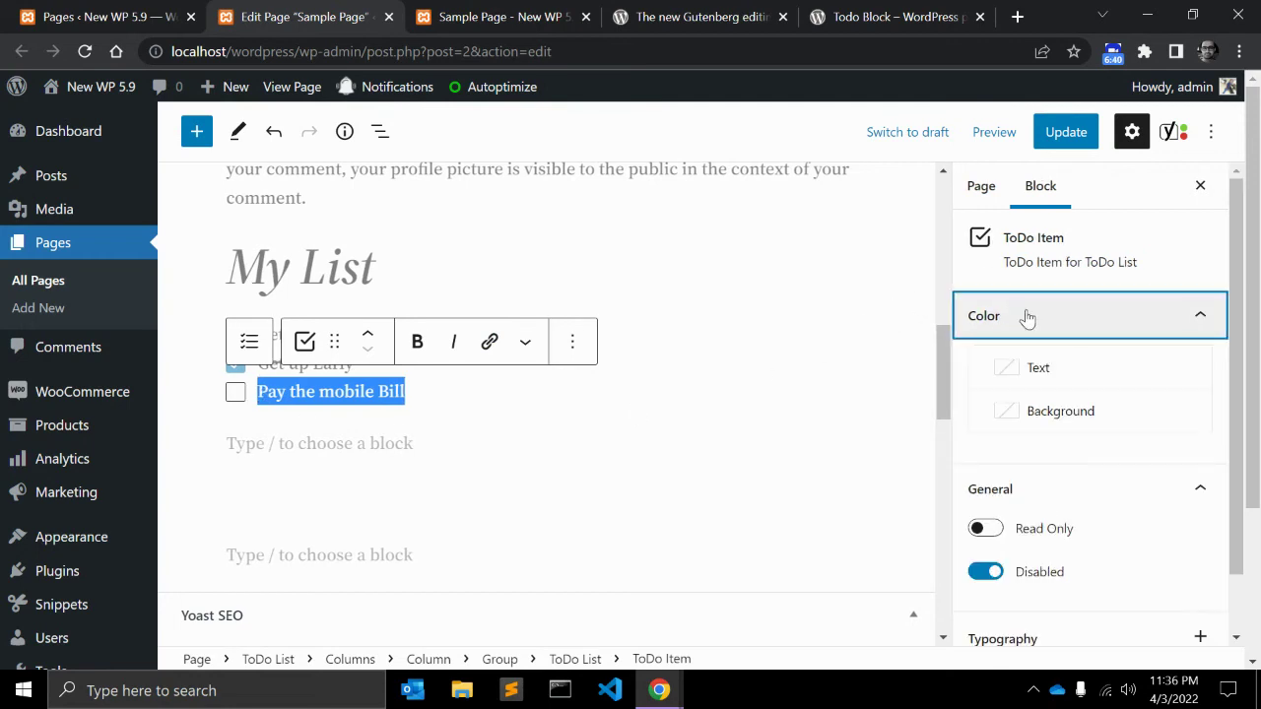
left_click(1080, 411)
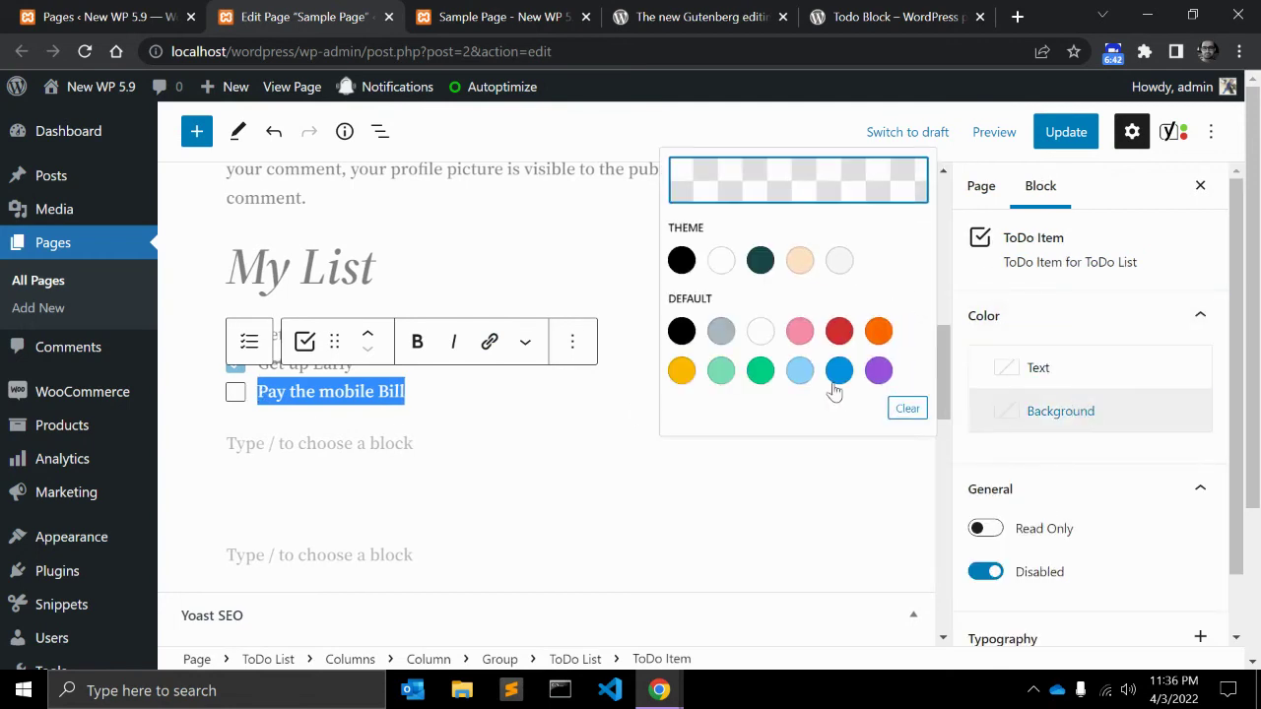
left_click(838, 331)
left_click(1048, 372)
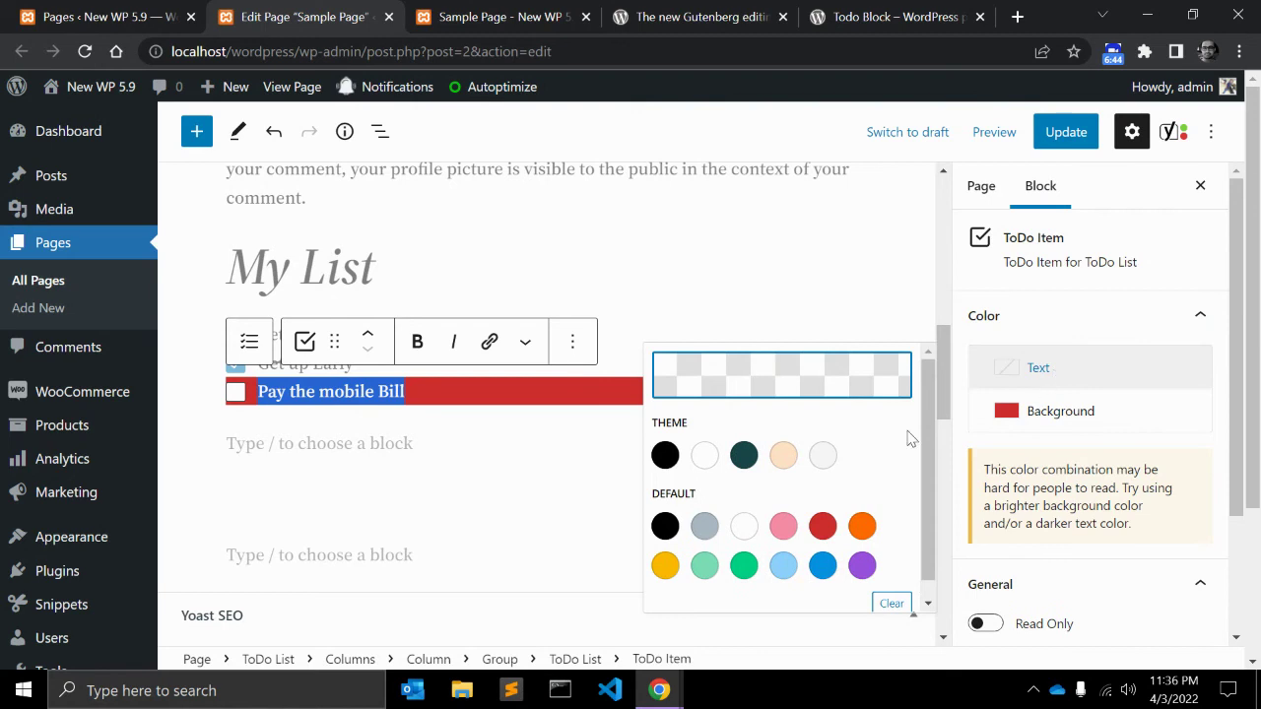
left_click(704, 454)
left_click(557, 408)
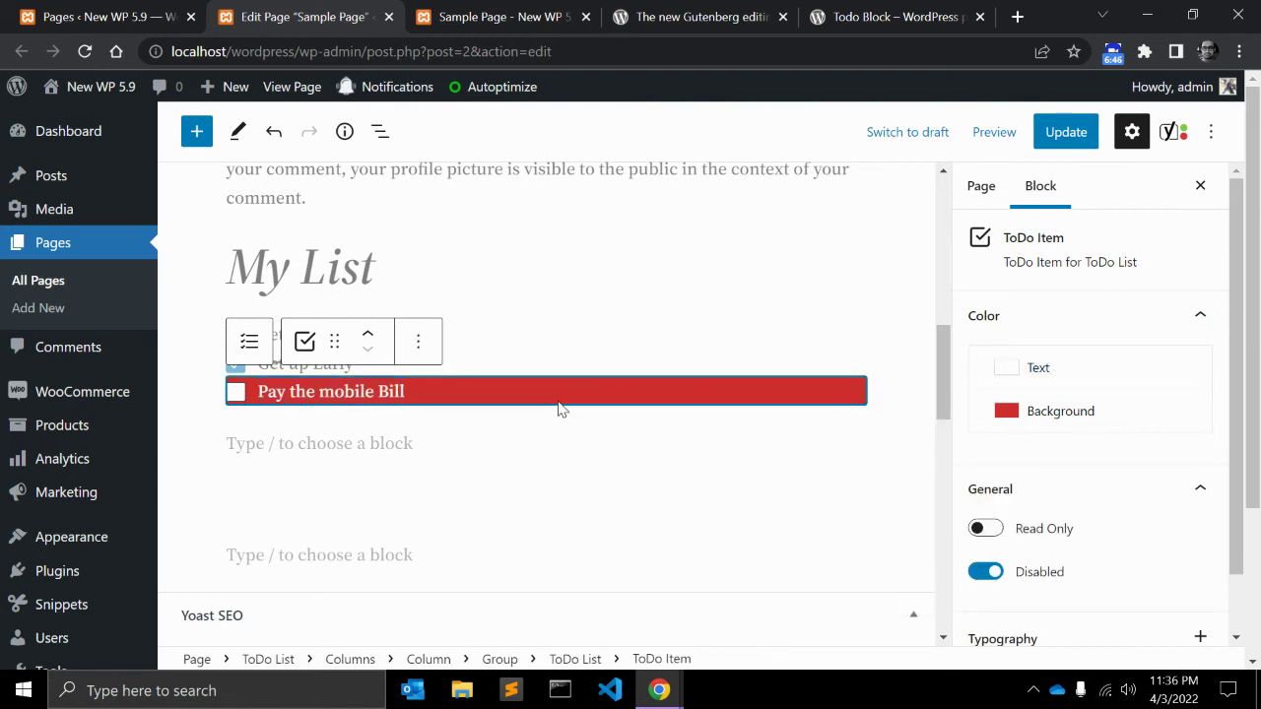
- Turn off Disabled for the "Get up Early" item, update the page and reload its public version
left_click(494, 362)
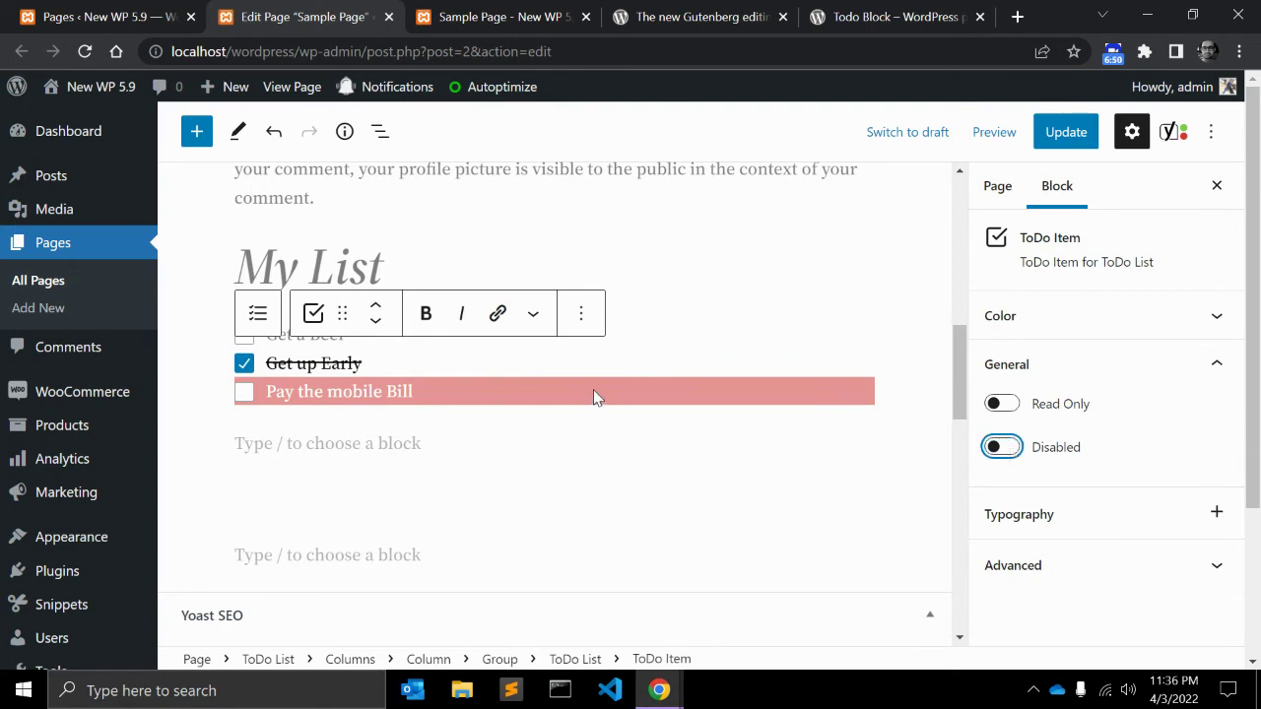
left_click(1064, 132)
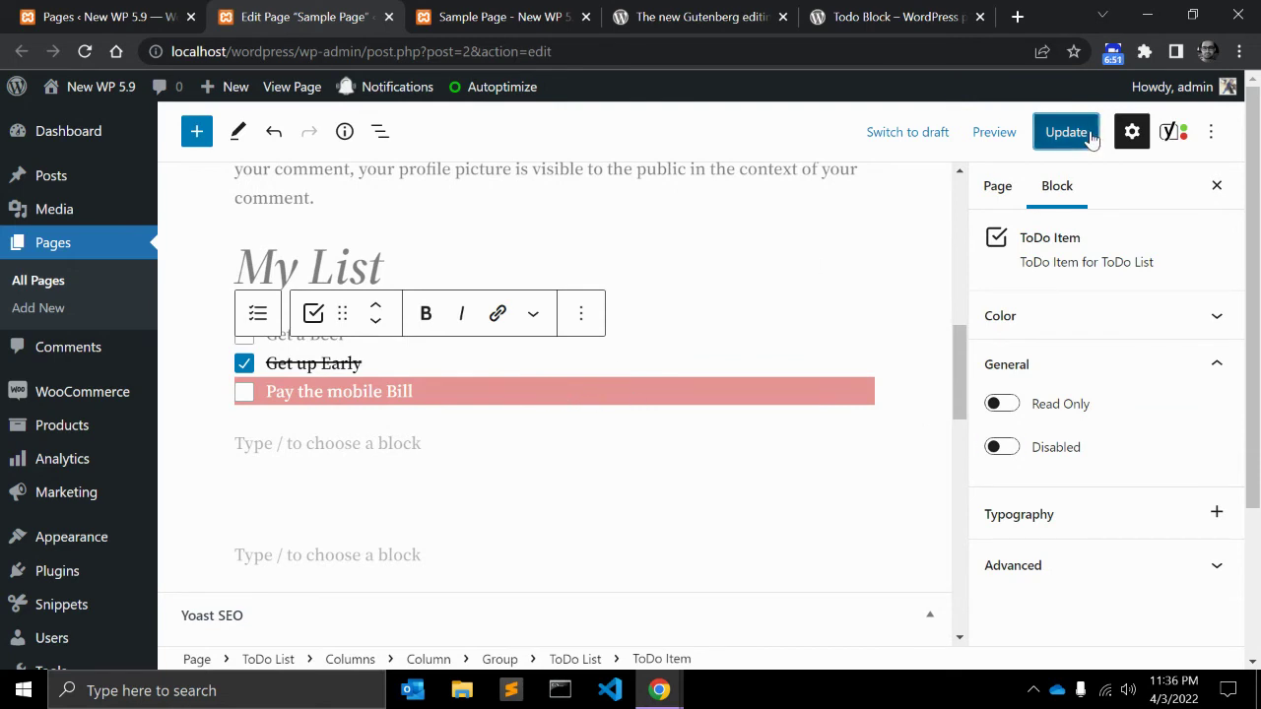
left_click(538, 20)
key("F5")
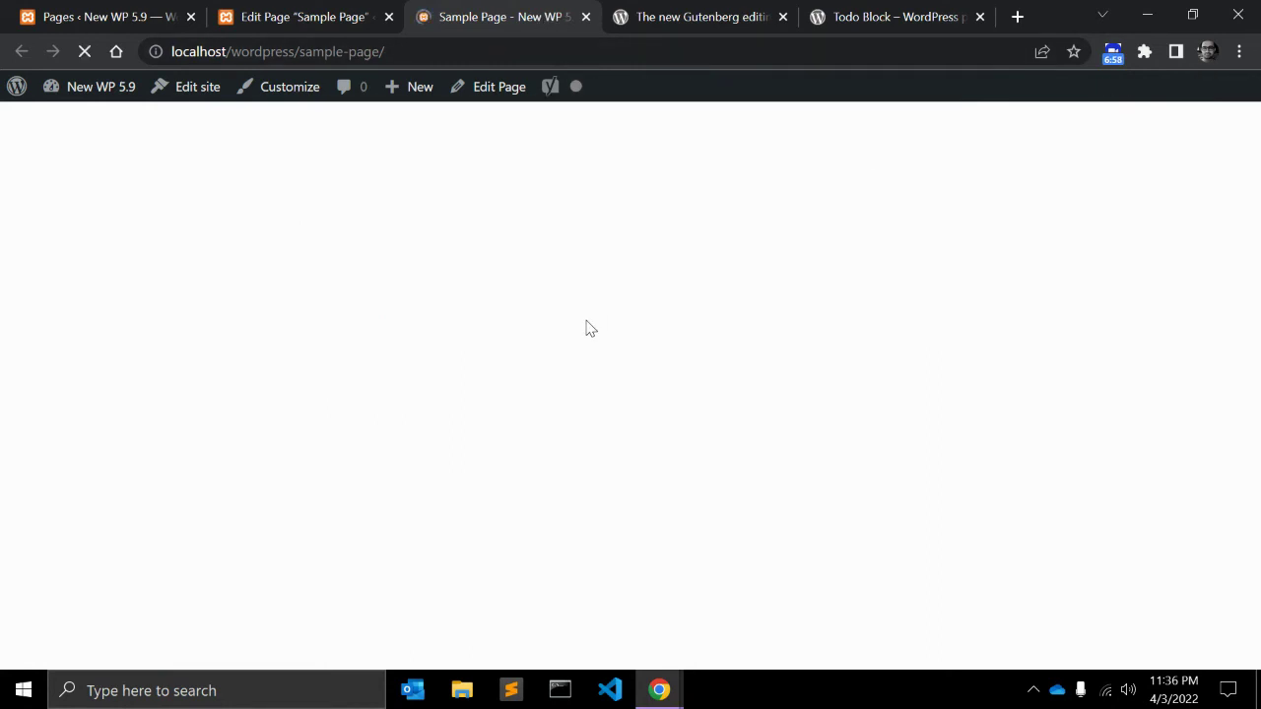
scroll(587, 329, "down", 1)
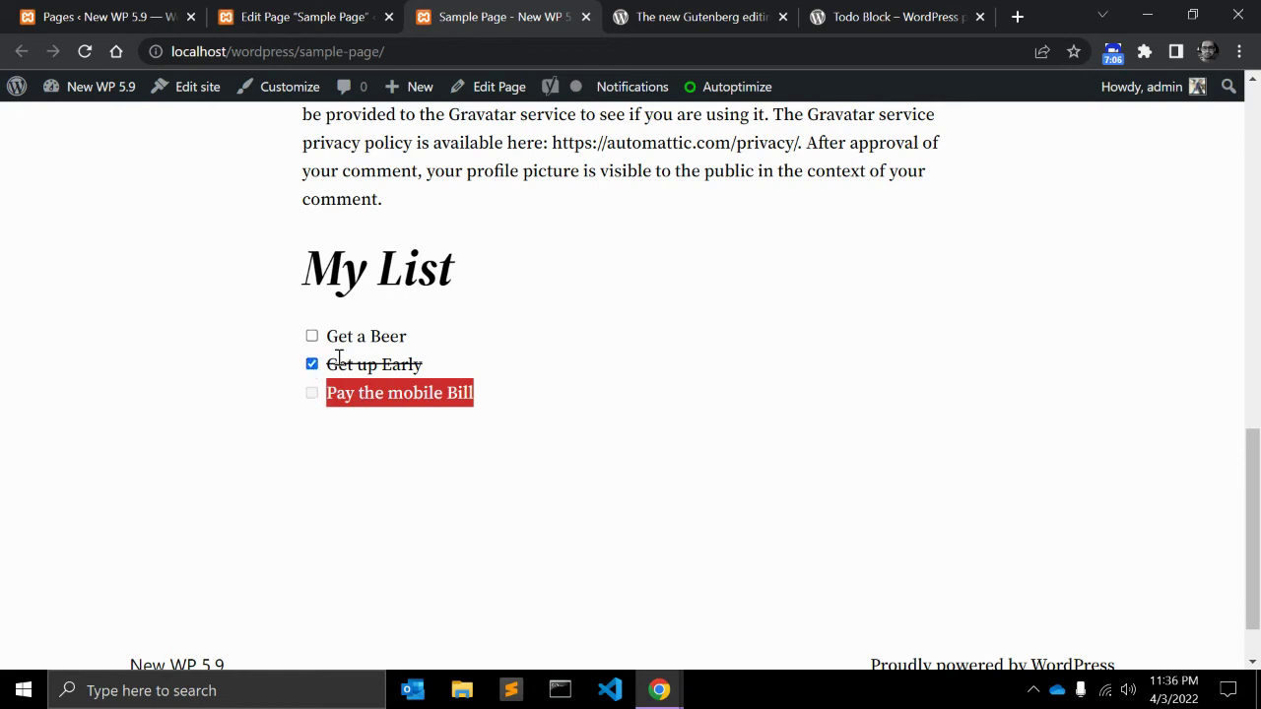
- On the public page, toggle the "Get a Beer" checkbox several times and reload to check whether its state is kept
left_click_drag(327, 363, 424, 365)
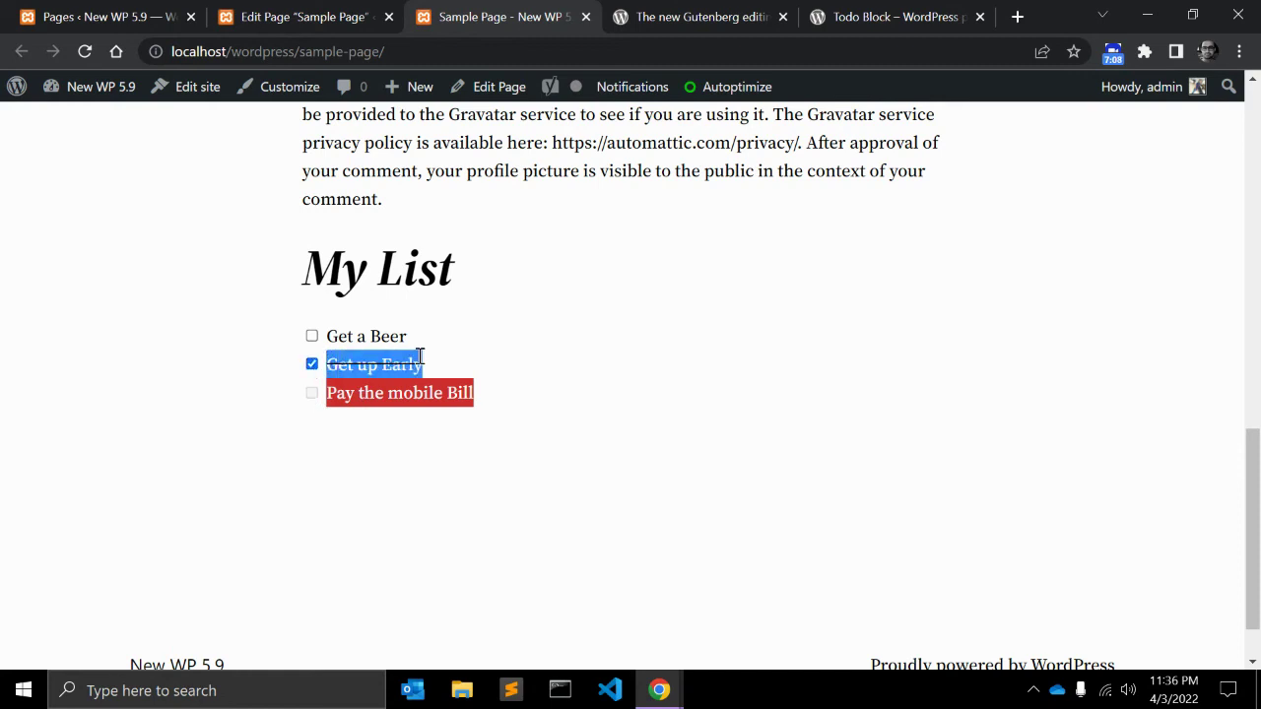
left_click(313, 338)
left_click(312, 338)
left_click(312, 337)
left_click(312, 337)
key("F5")
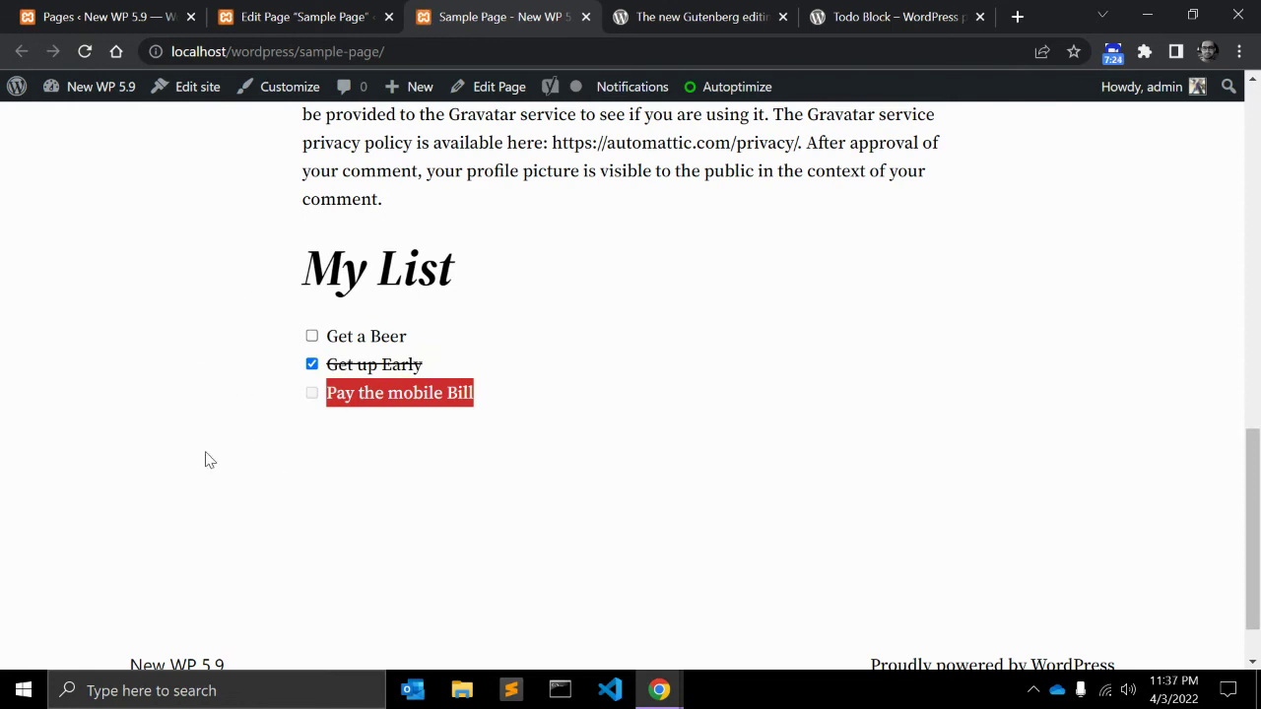
left_click(312, 337)
left_click(313, 337)
left_click(311, 336)
left_click(312, 336)
- Back in the page editor, examine the "My List" heading and the "Get a Beer" item's typography, advanced and color settings
key("ctrl+shift+Tab")
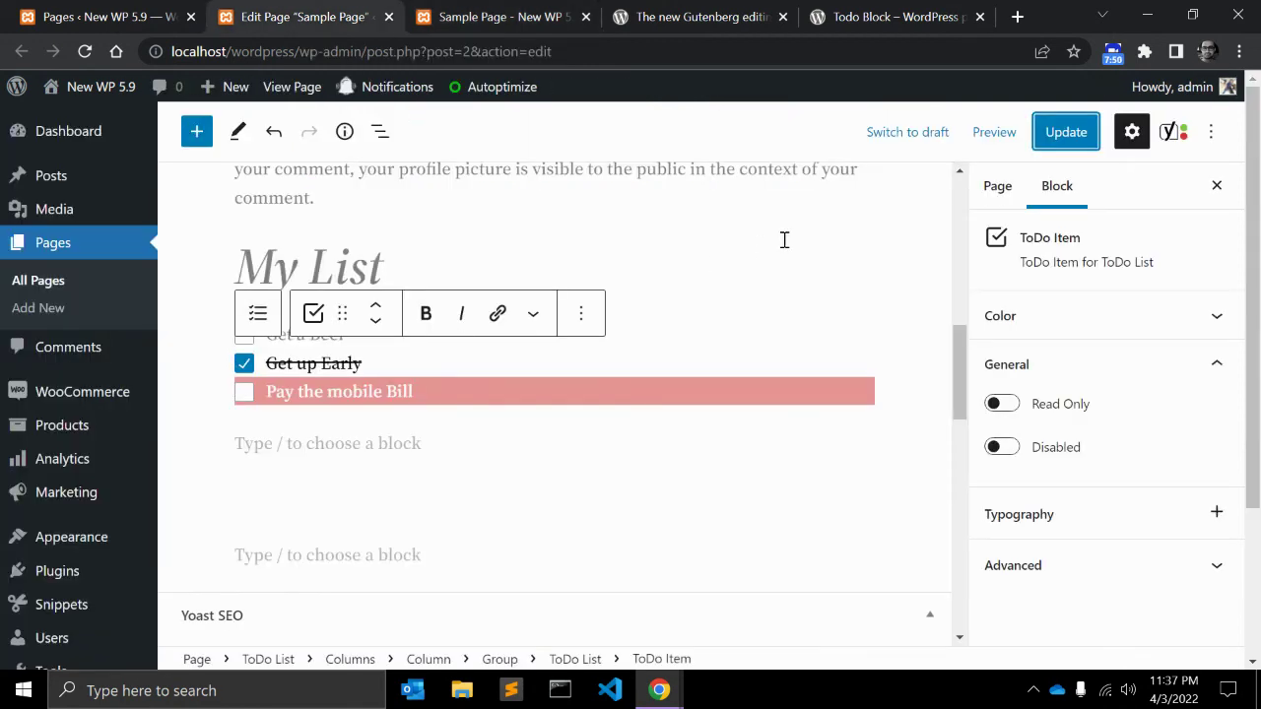
left_click(682, 401)
triple_click(374, 276)
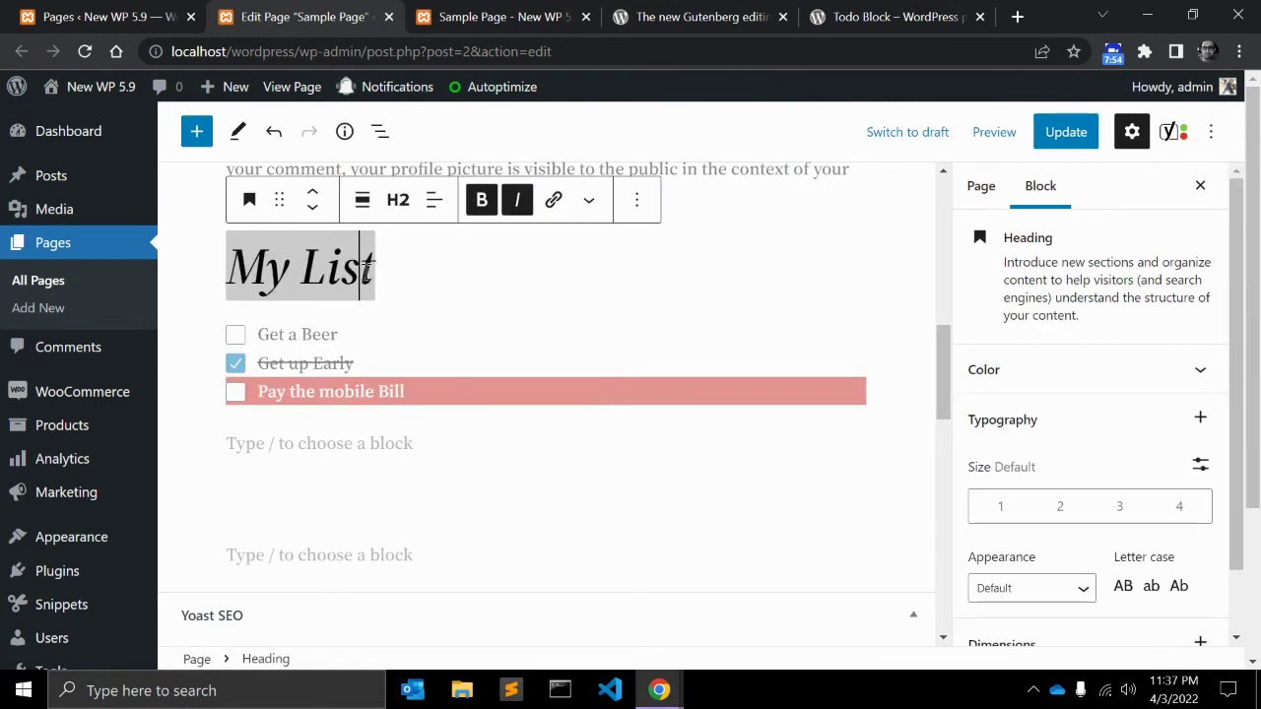
left_click(379, 279)
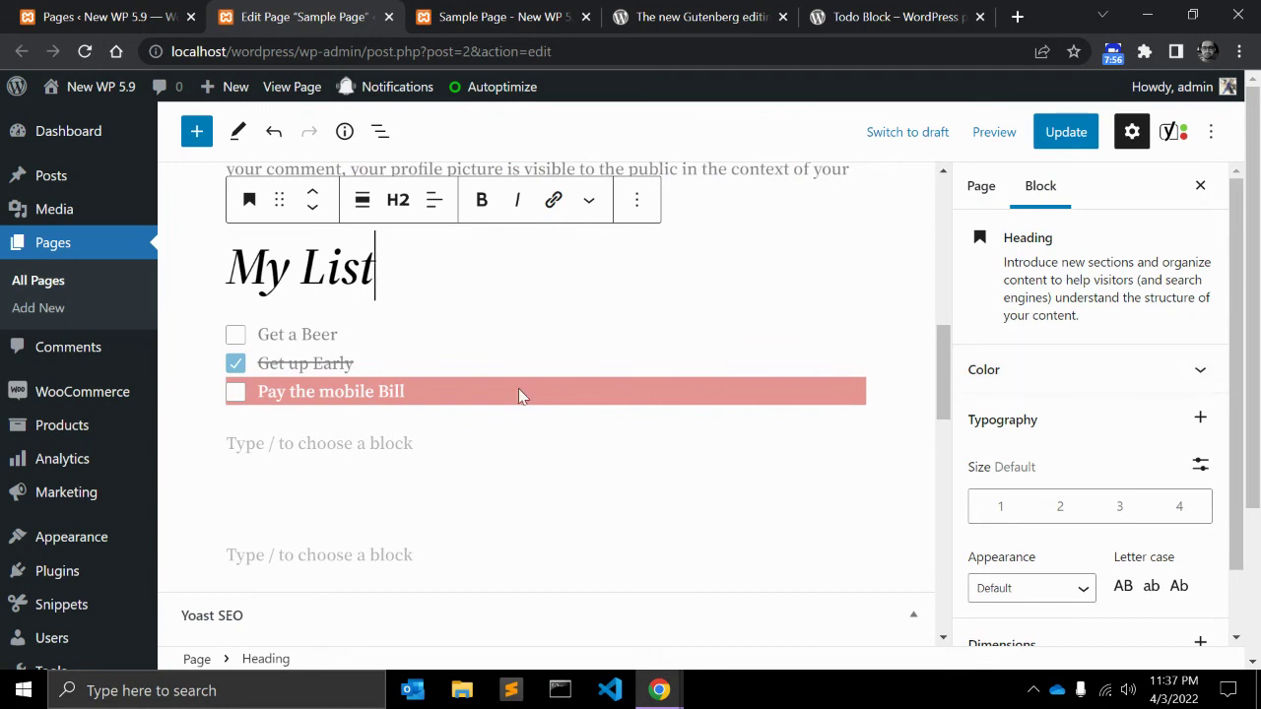
left_click(321, 335)
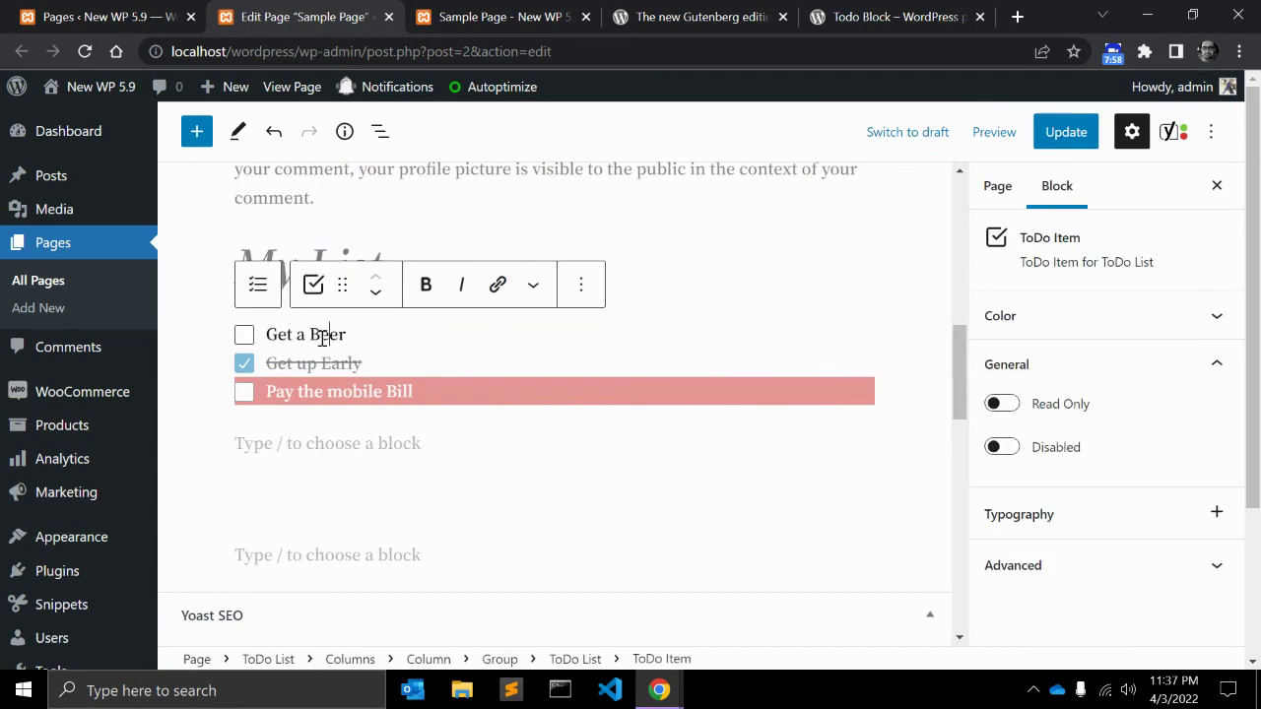
left_click(1216, 512)
left_click(993, 564)
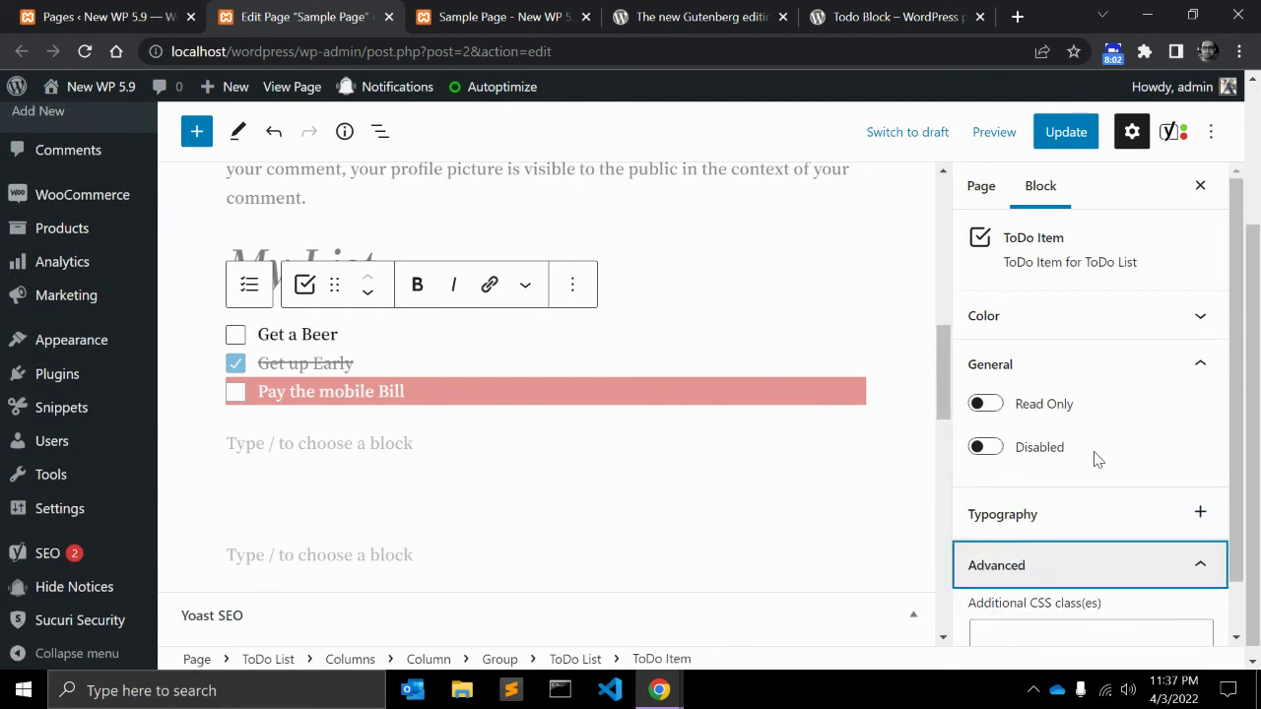
scroll(1054, 576, "up", 1)
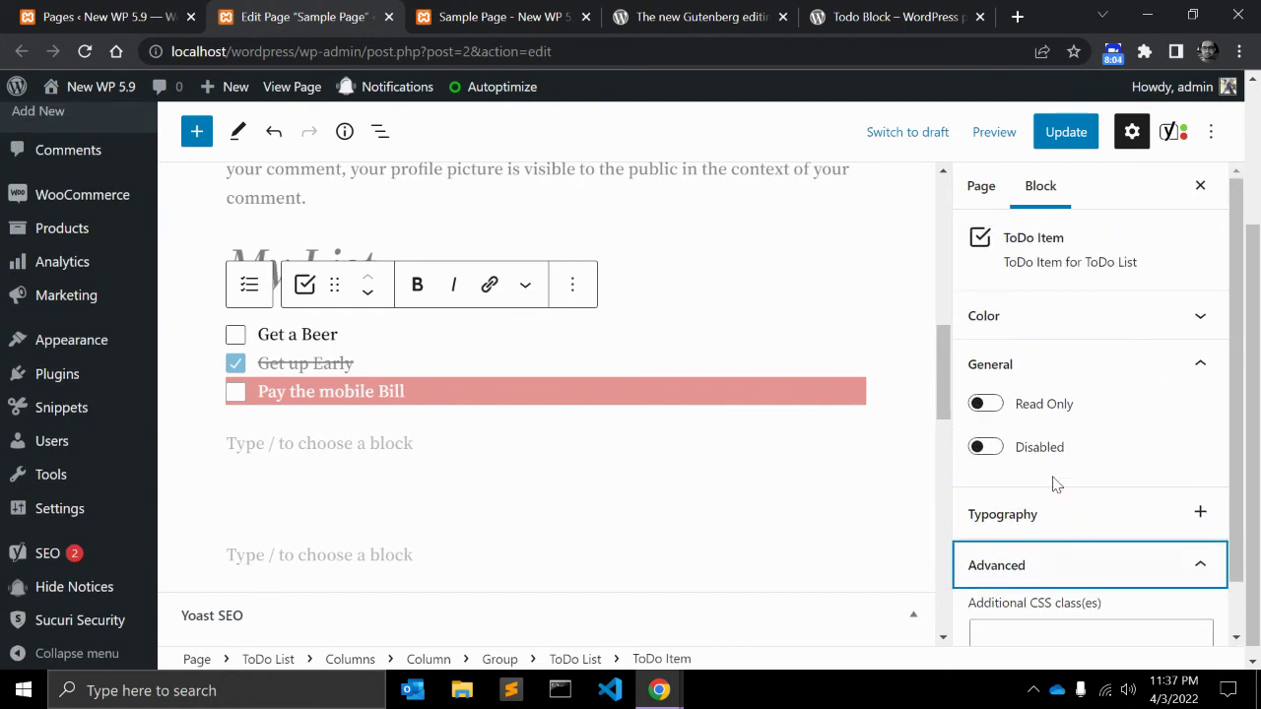
left_click(1028, 317)
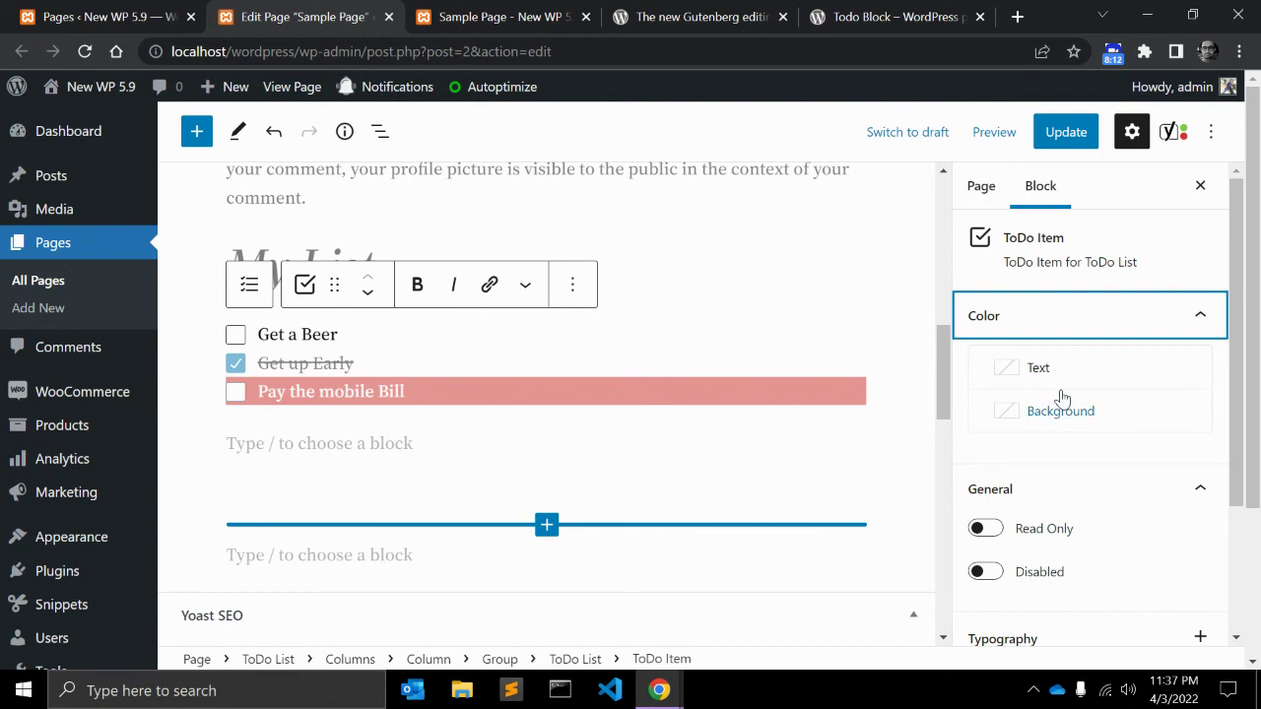
left_click(968, 192)
left_click(1039, 197)
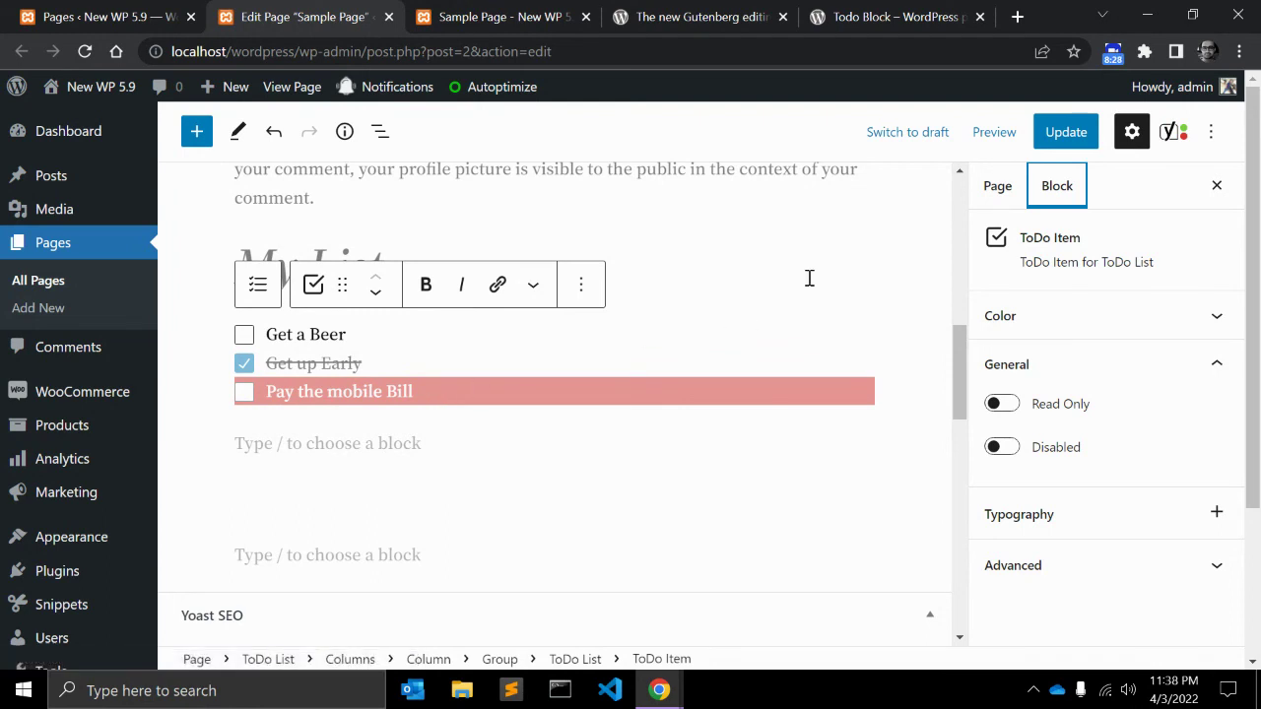
- Review the public Sample Page, the Gutenberg demo page and the Todo Block plugin page, ending back in the page editor
left_click(468, 30)
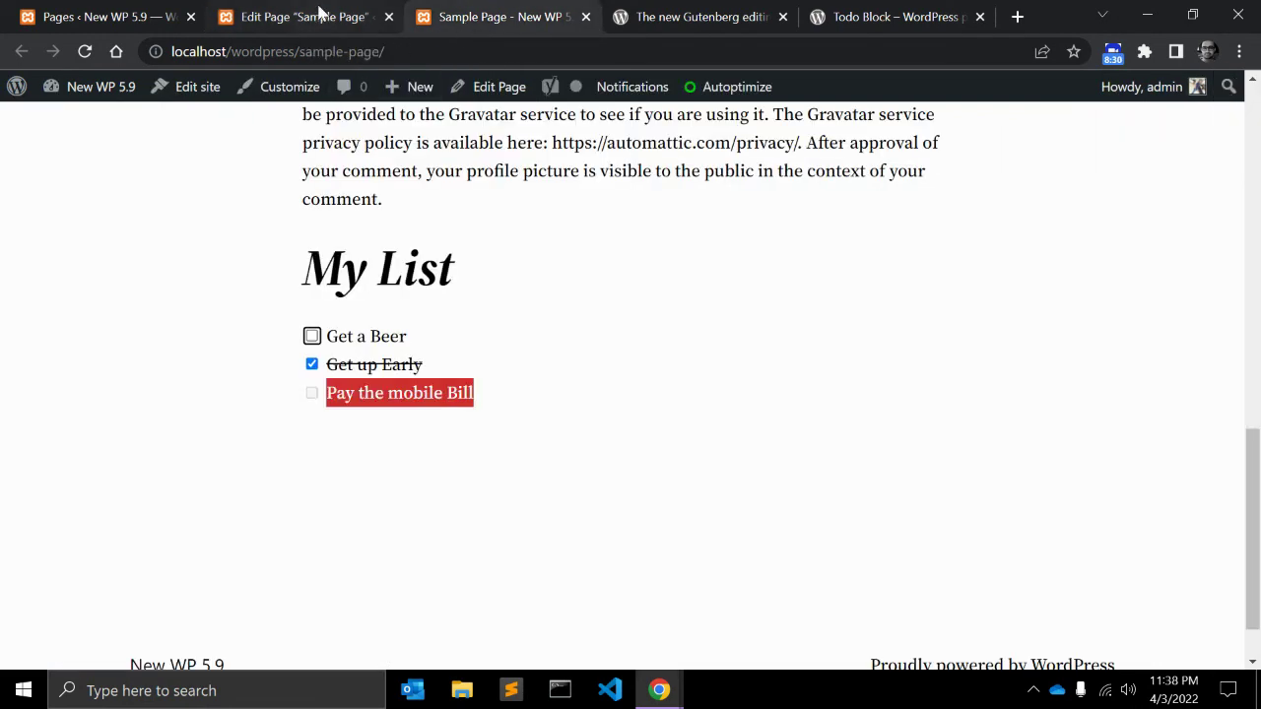
left_click(321, 22)
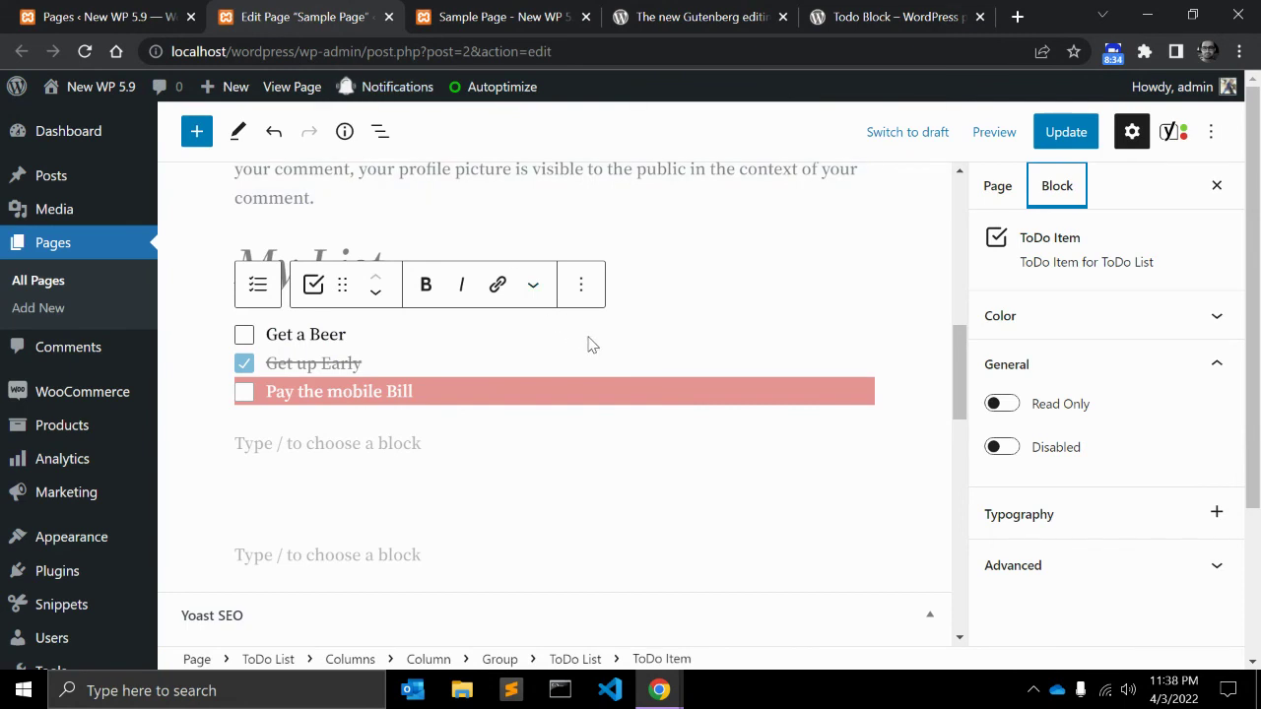
left_click(466, 22)
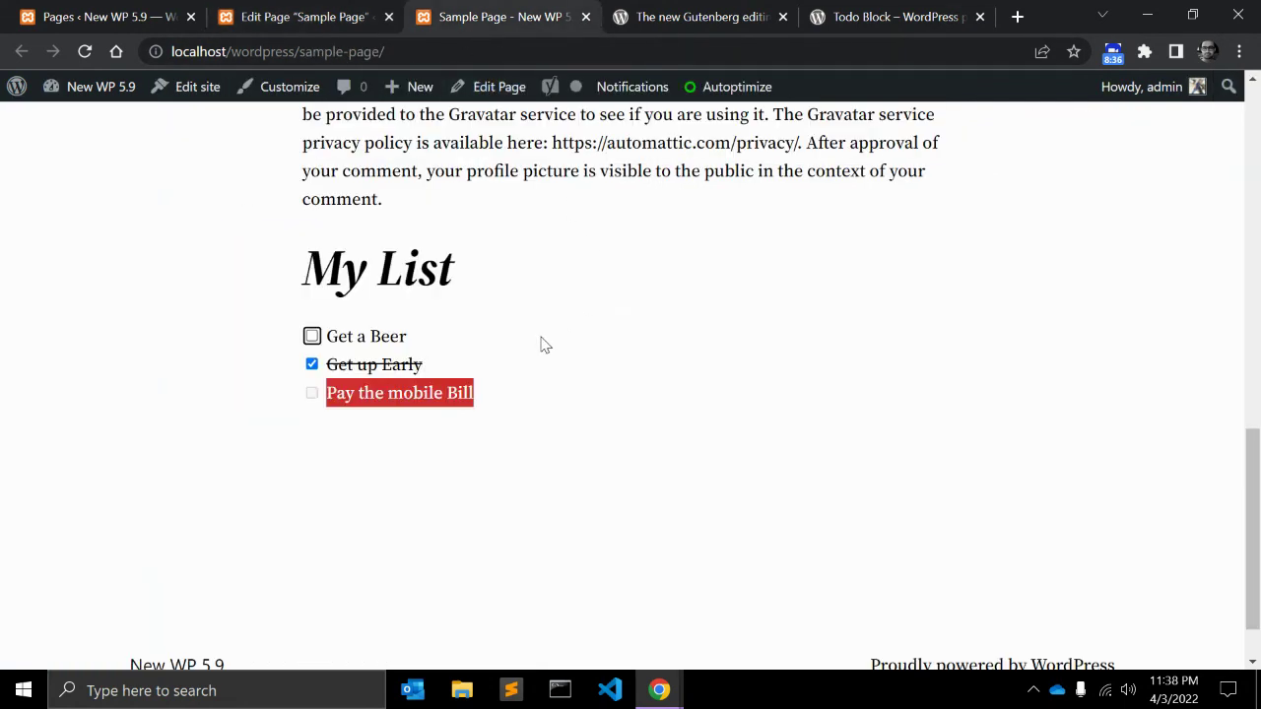
scroll(544, 345, "up", 1)
scroll(545, 344, "up", 3)
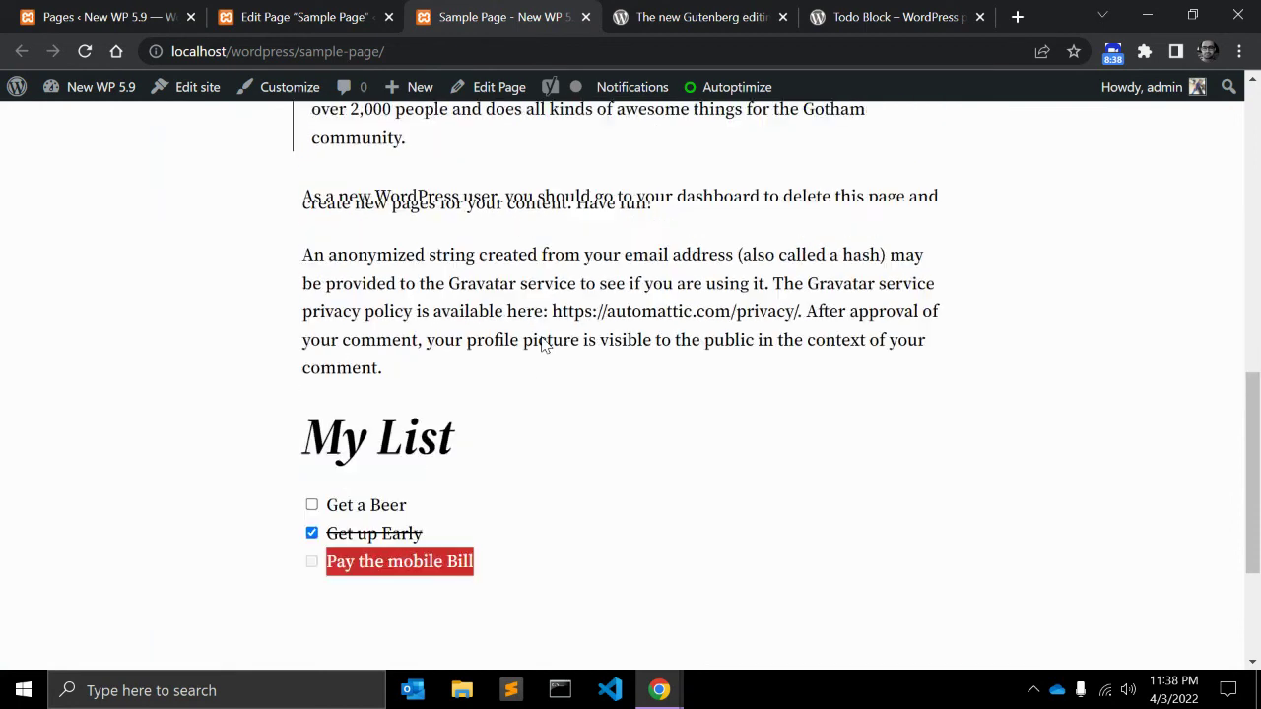
left_click(735, 30)
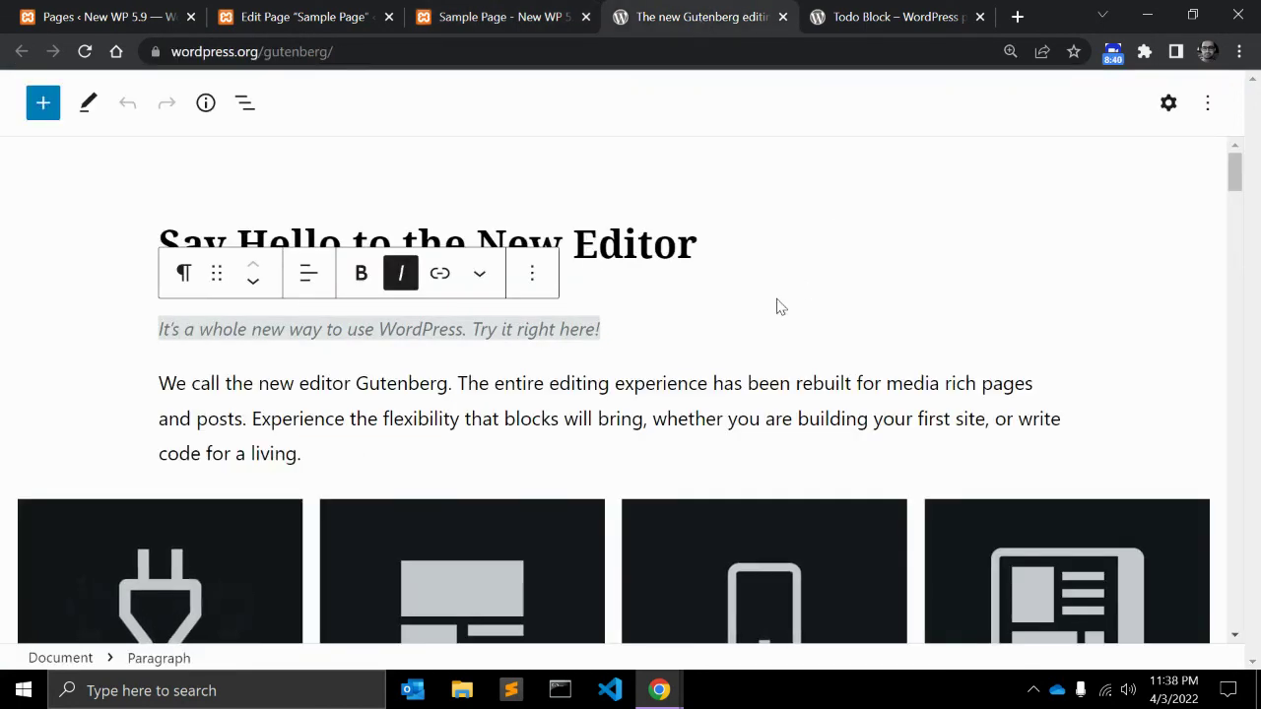
scroll(777, 300, "down", 1)
scroll(777, 299, "down", 2)
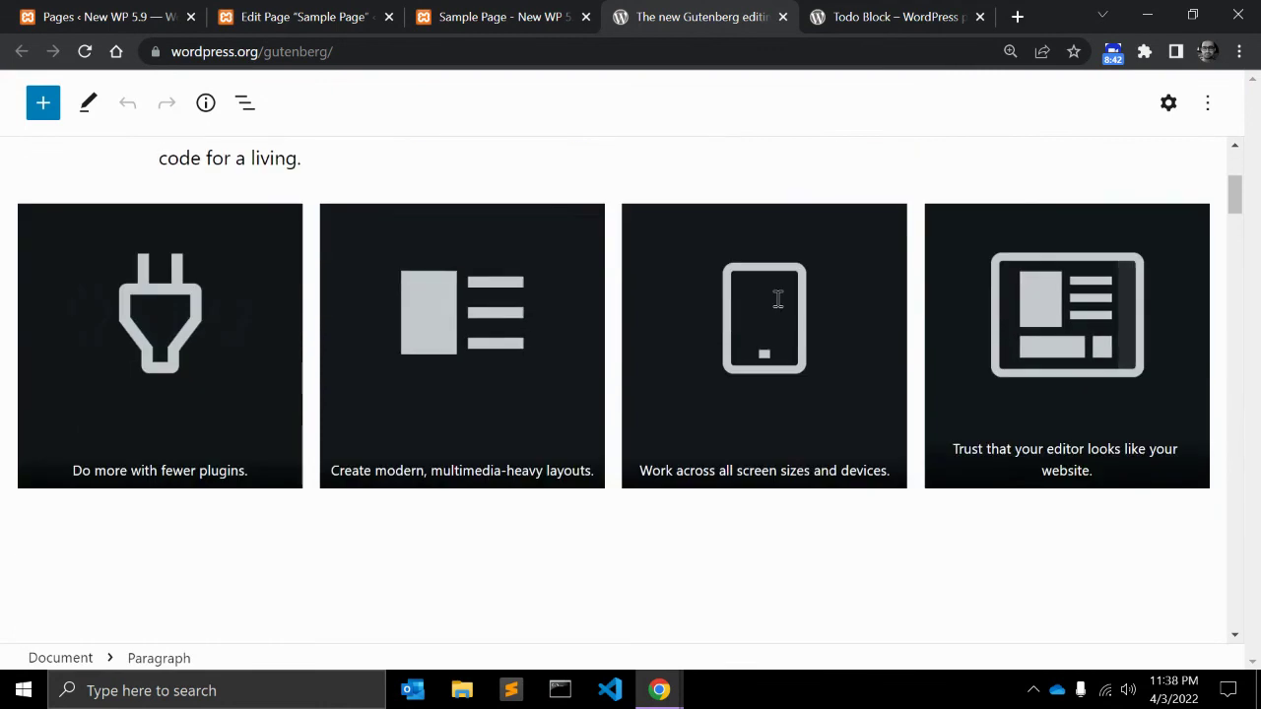
left_click(863, 16)
mouse_move(797, 137)
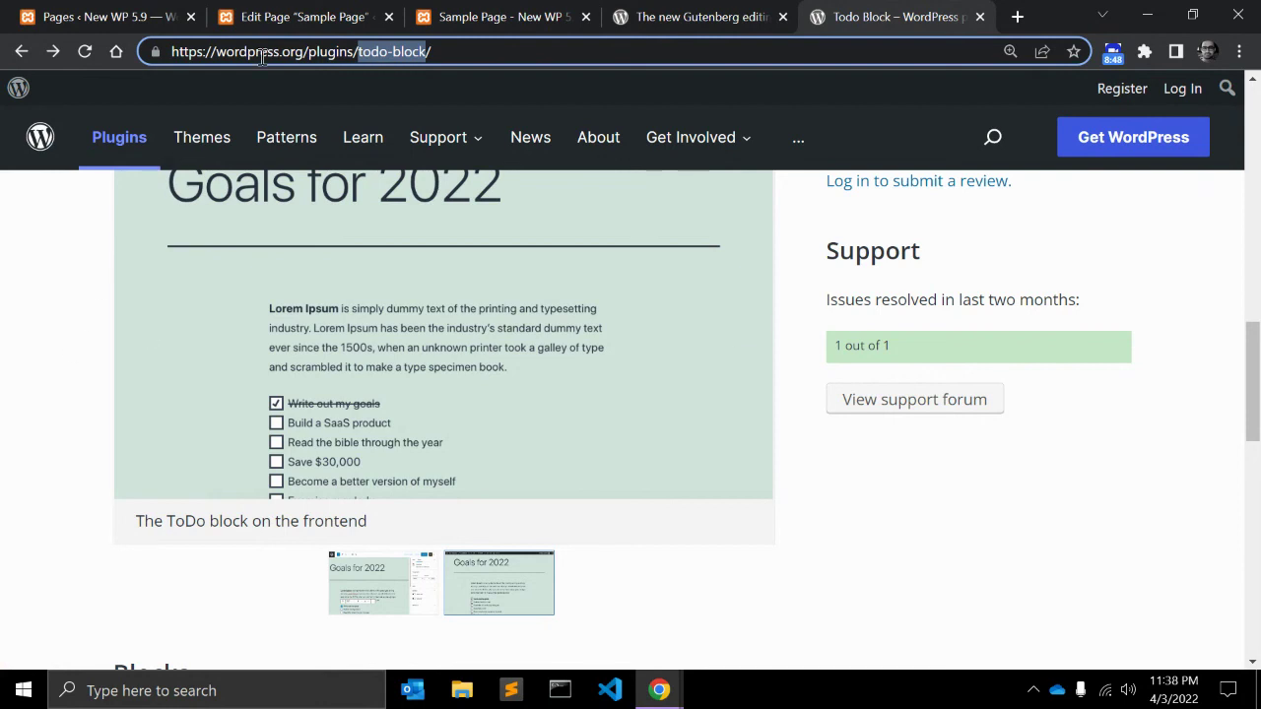
left_click(286, 23)
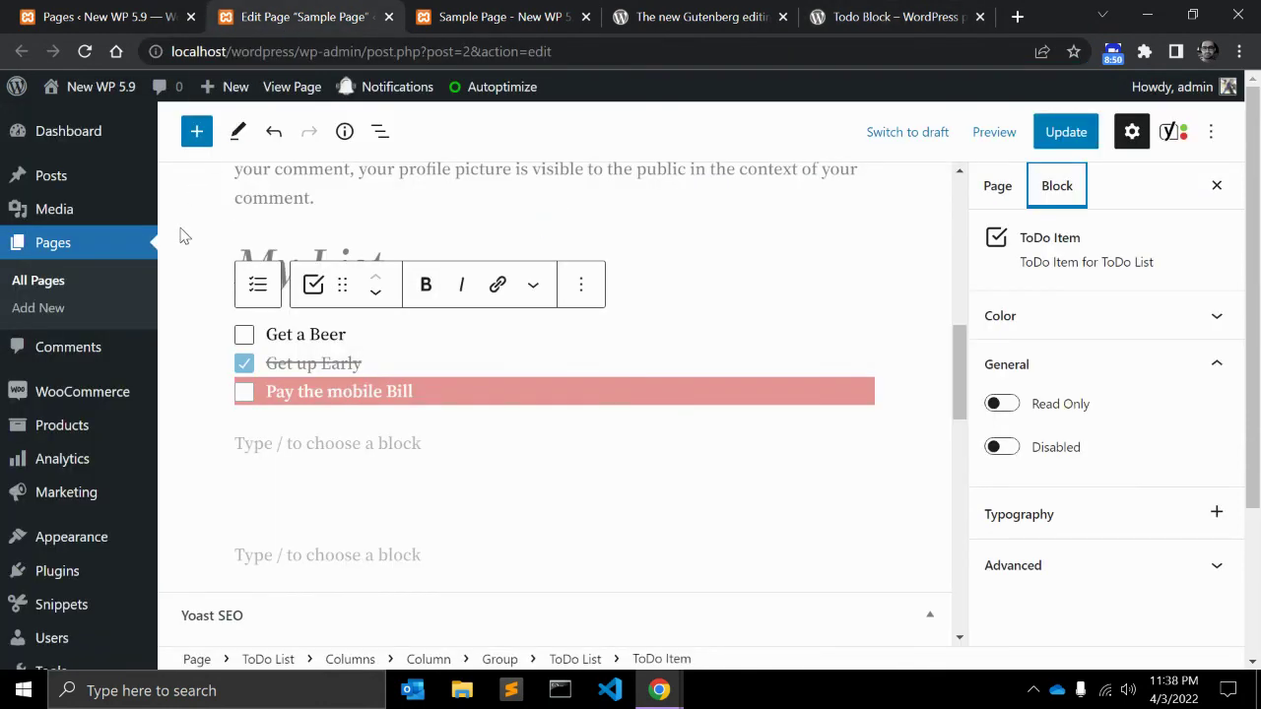